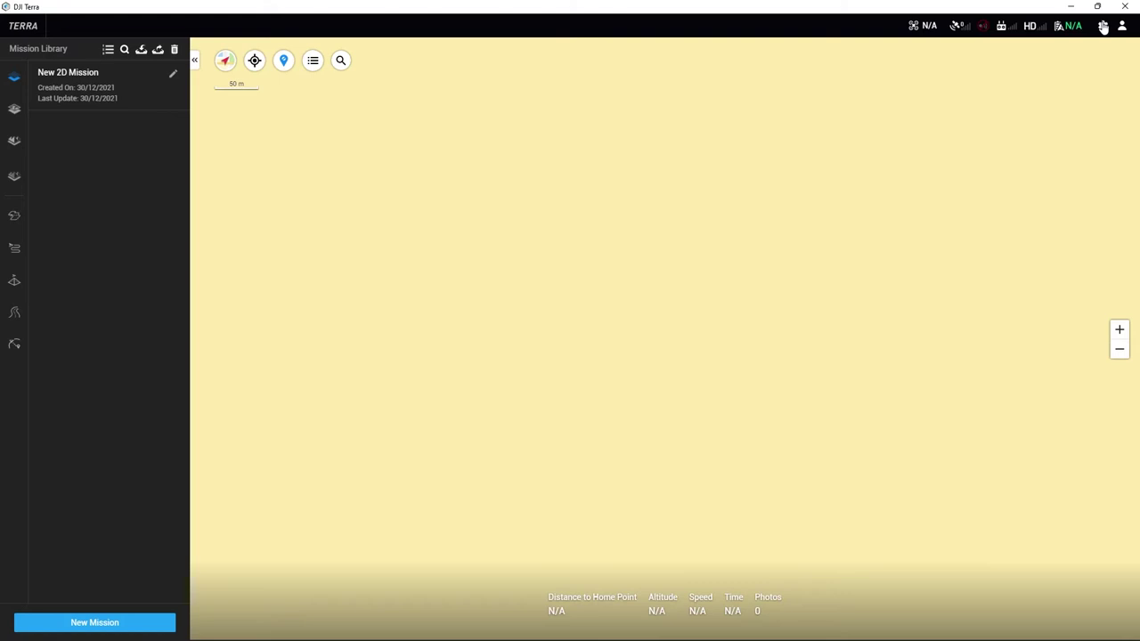
# Open the User Center's My Account panel to check which licences are active
pyautogui.click(1121, 29)
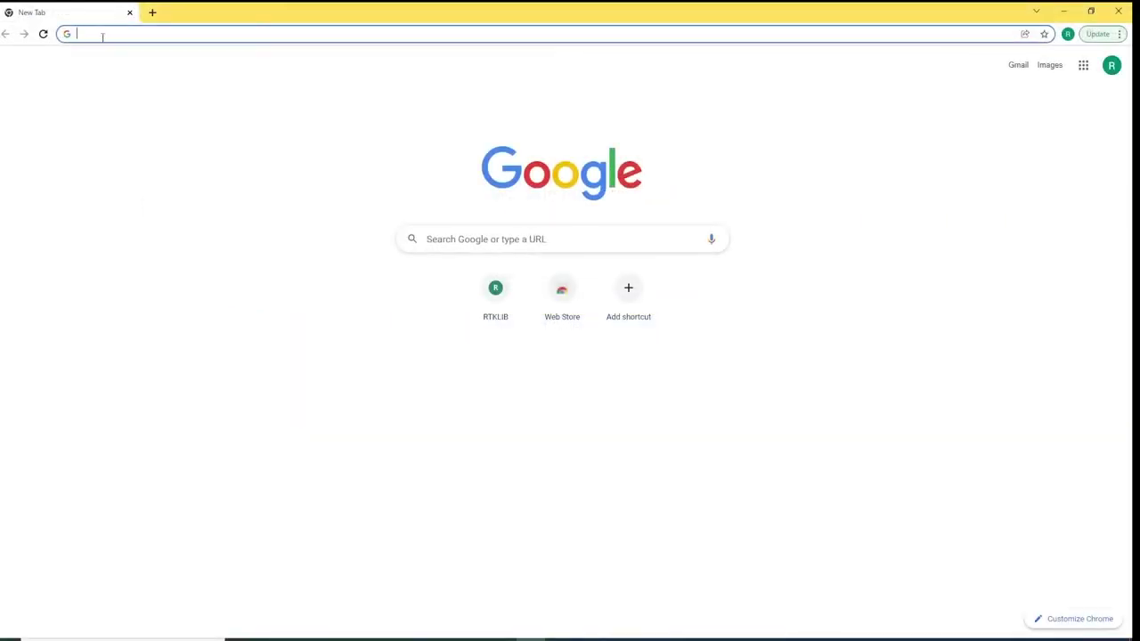
# Search Google for 'dji terra' and scroll the Download Center page to the V3.1.4 exe
pyautogui.click(98, 33)
pyautogui.write('dji terr')
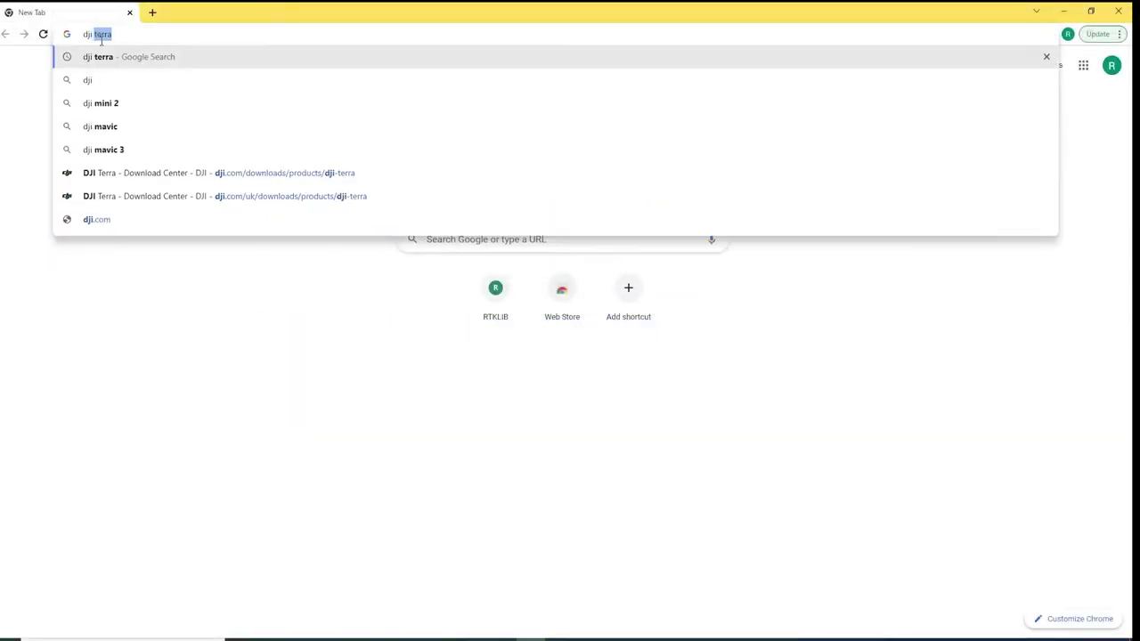
pyautogui.write('a')
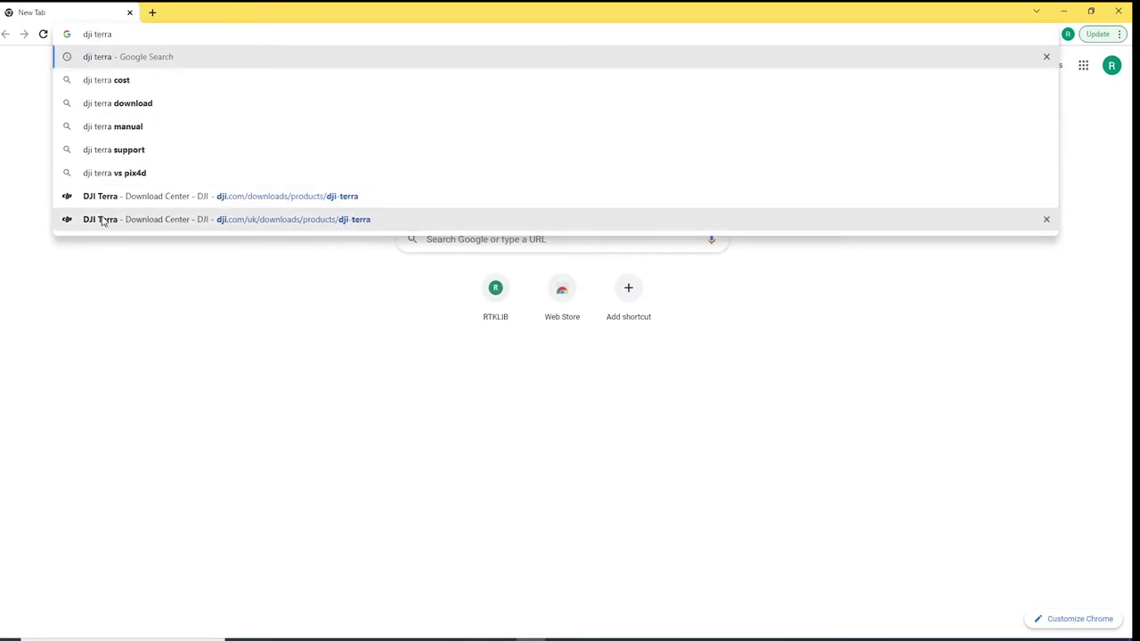
pyautogui.press('Return')
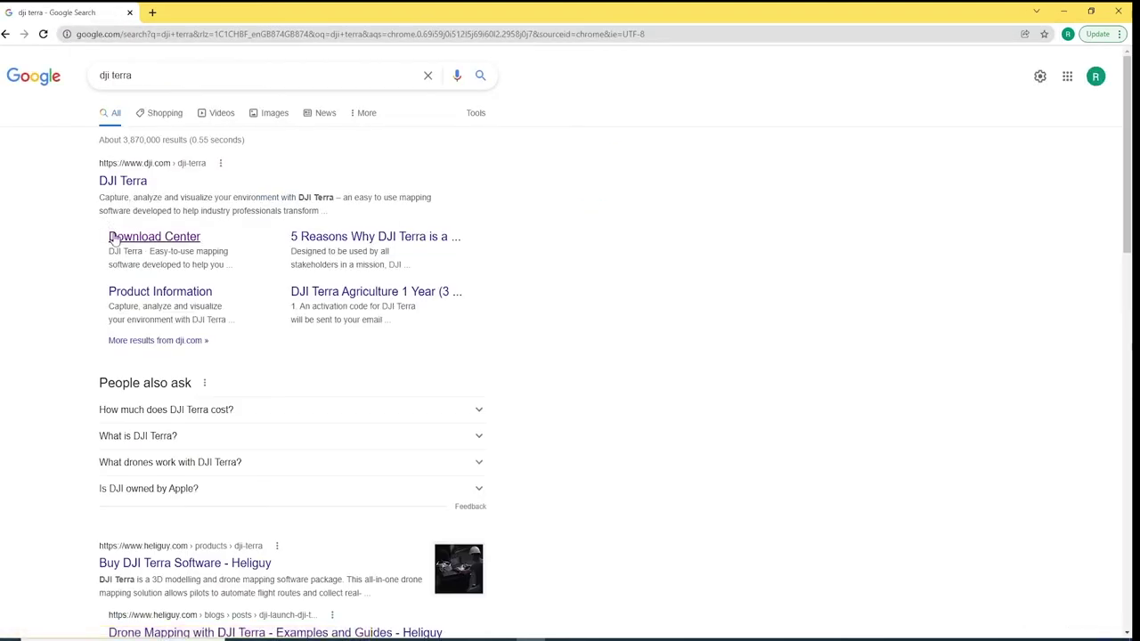
pyautogui.click(115, 238)
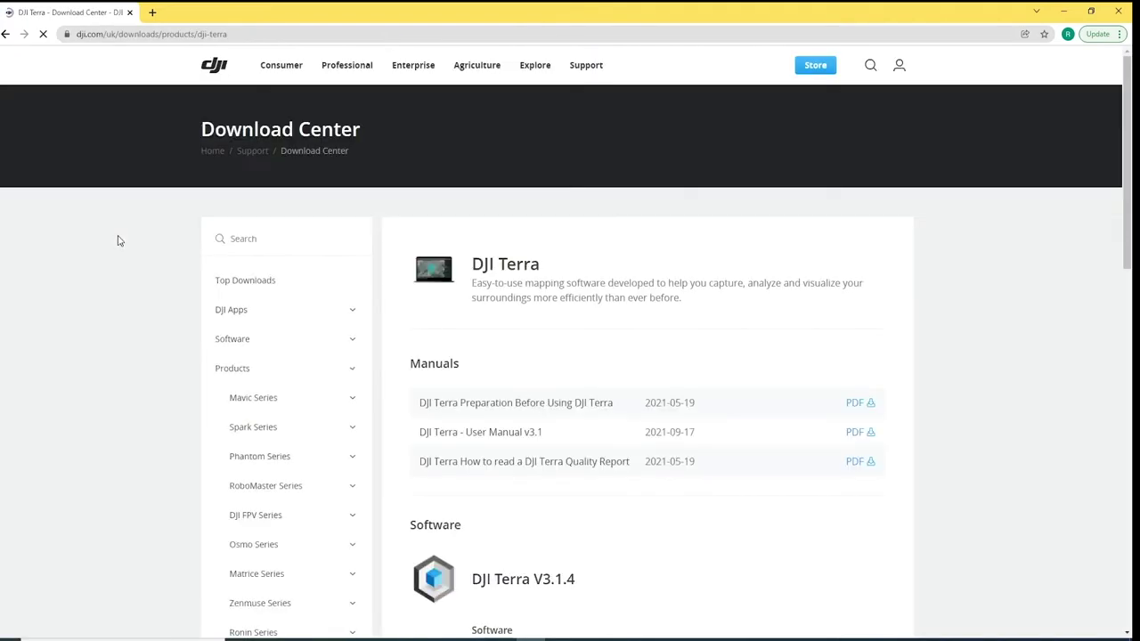
pyautogui.scroll(-2, 490, 254)
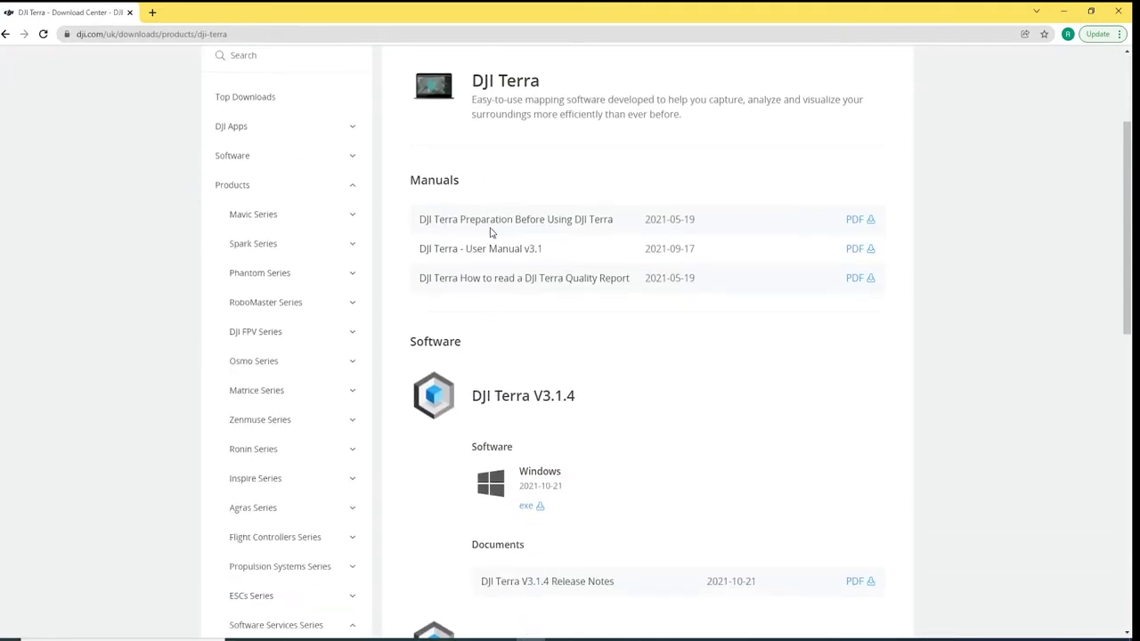
pyautogui.scroll(-2, 497, 275)
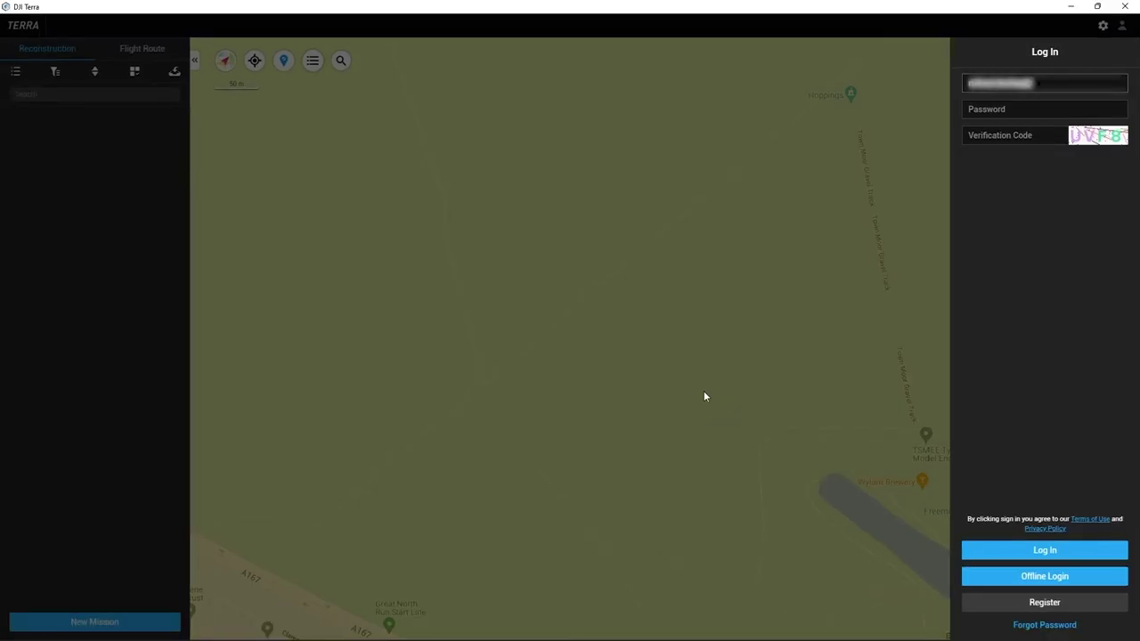
# Sign in with the account username, password and verification code, then view Activated Licenses
pyautogui.write('xxxxxxxx')
pyautogui.press('Tab')
pyautogui.write('xxxxxxxxxxxxx')
pyautogui.click(980, 136)
pyautogui.write('uv')
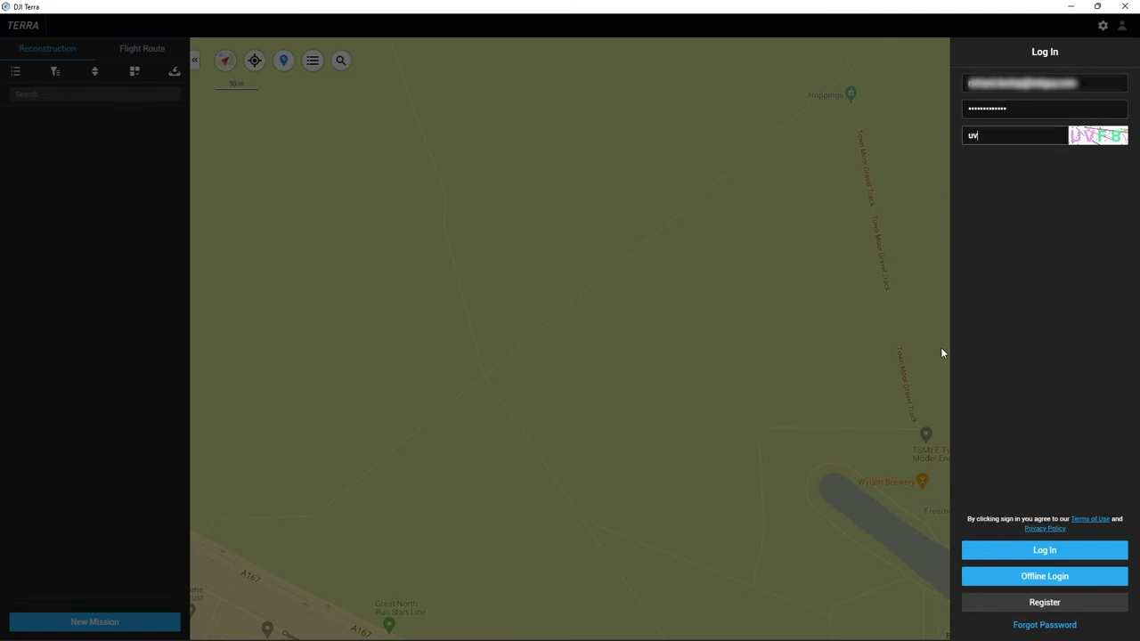
pyautogui.write('f8')
pyautogui.press('Return')
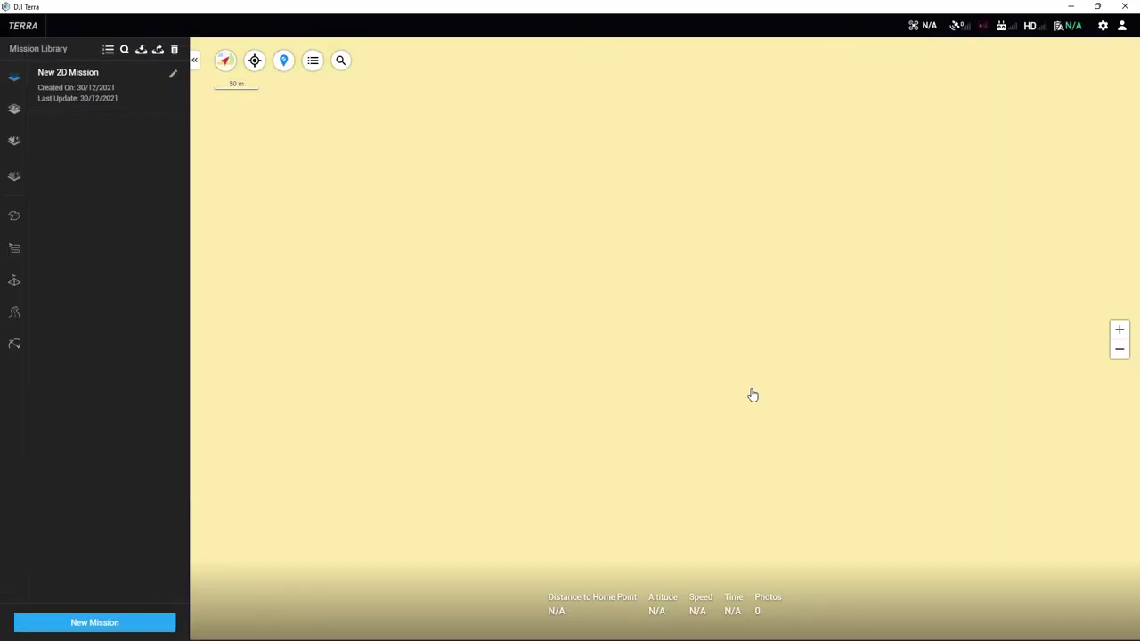
pyautogui.click(1121, 27)
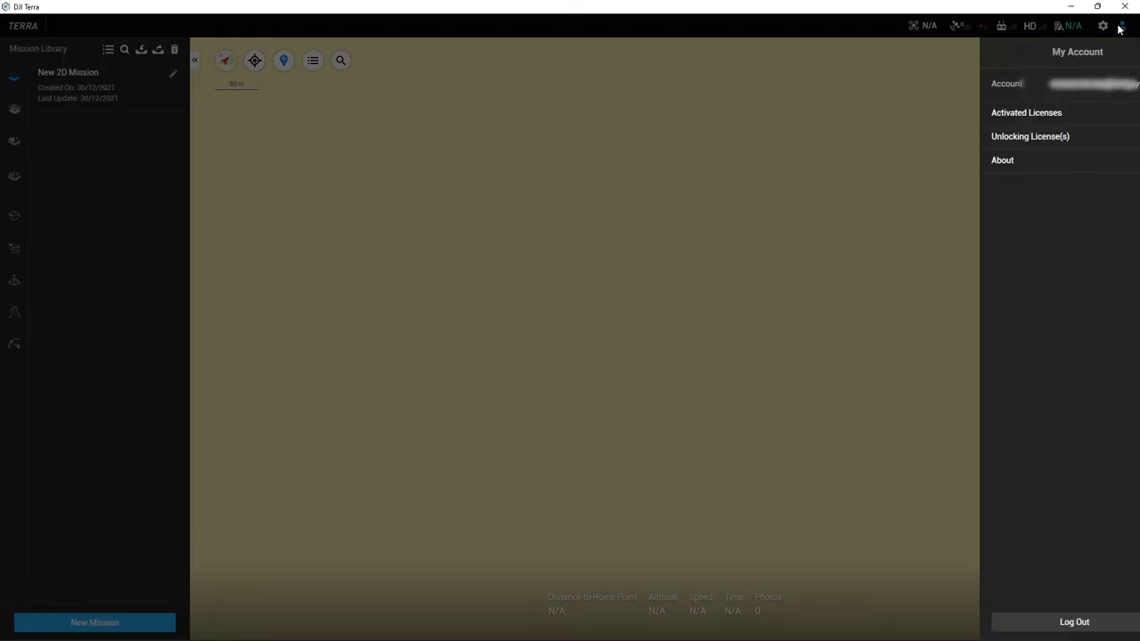
pyautogui.click(1122, 117)
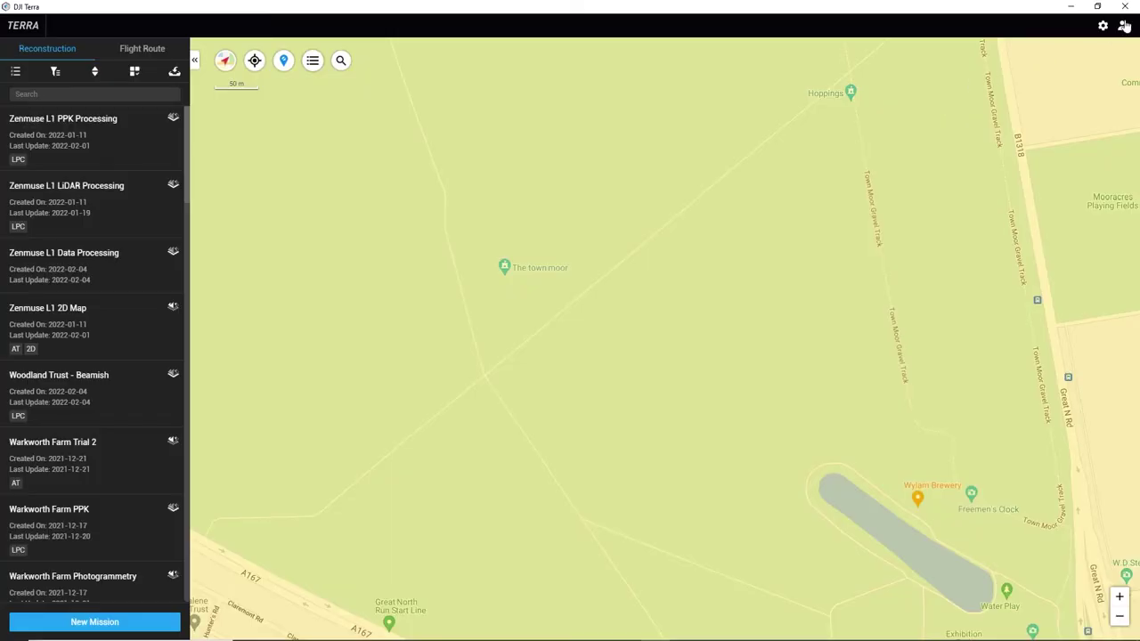
# Confirm the Freetrial-6months-1device licence expires 2022-02-12, then close the licence list
pyautogui.click(1122, 26)
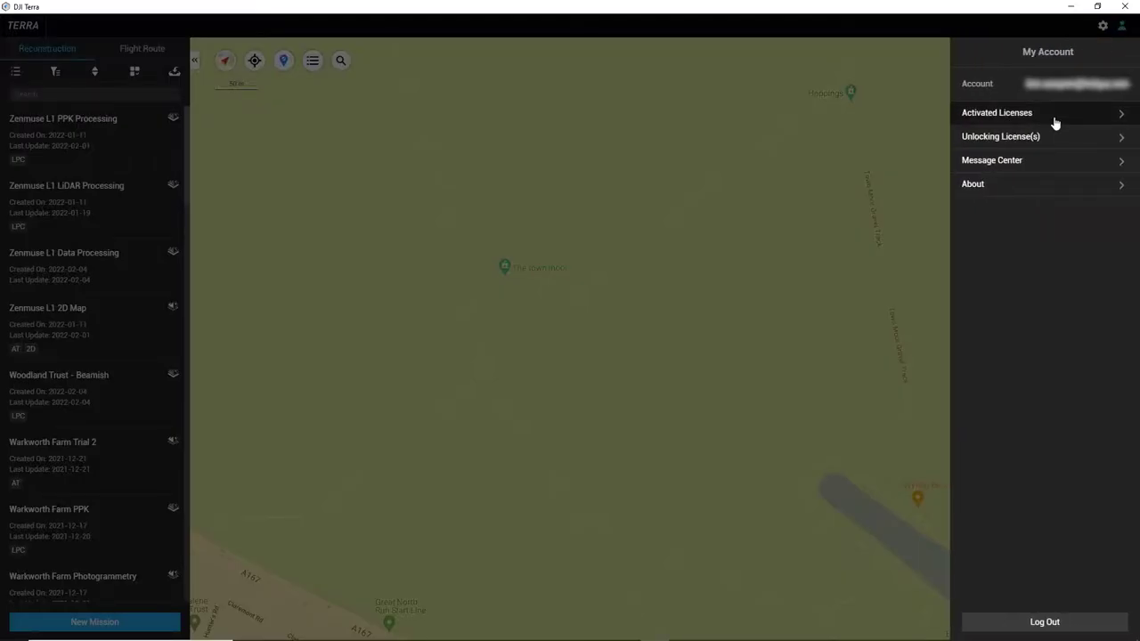
pyautogui.click(1053, 115)
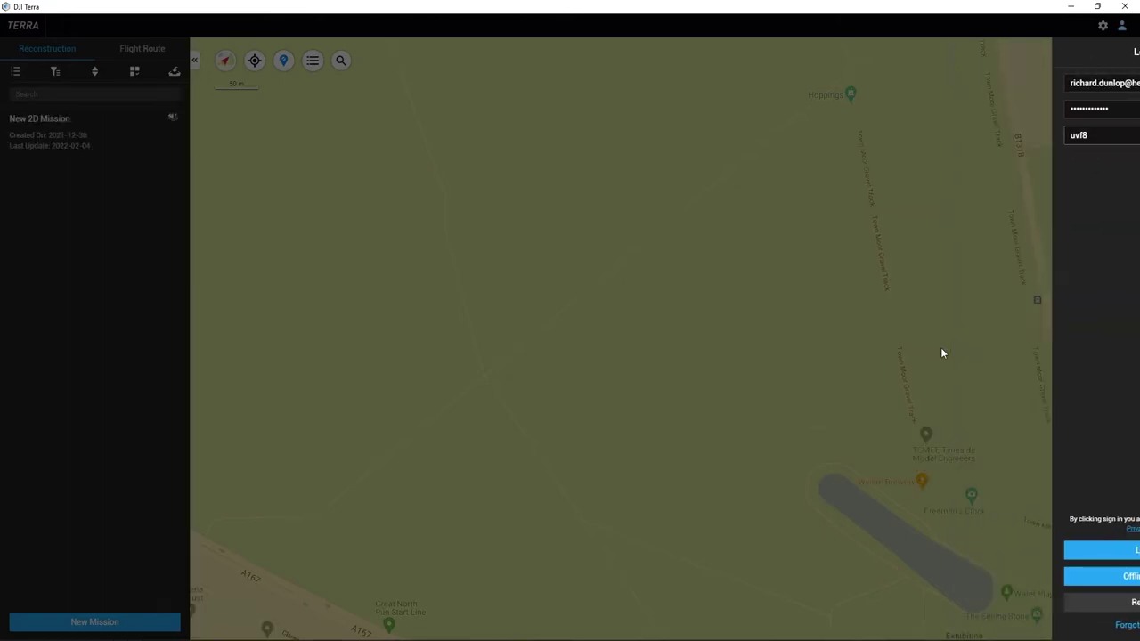
pyautogui.click(941, 348)
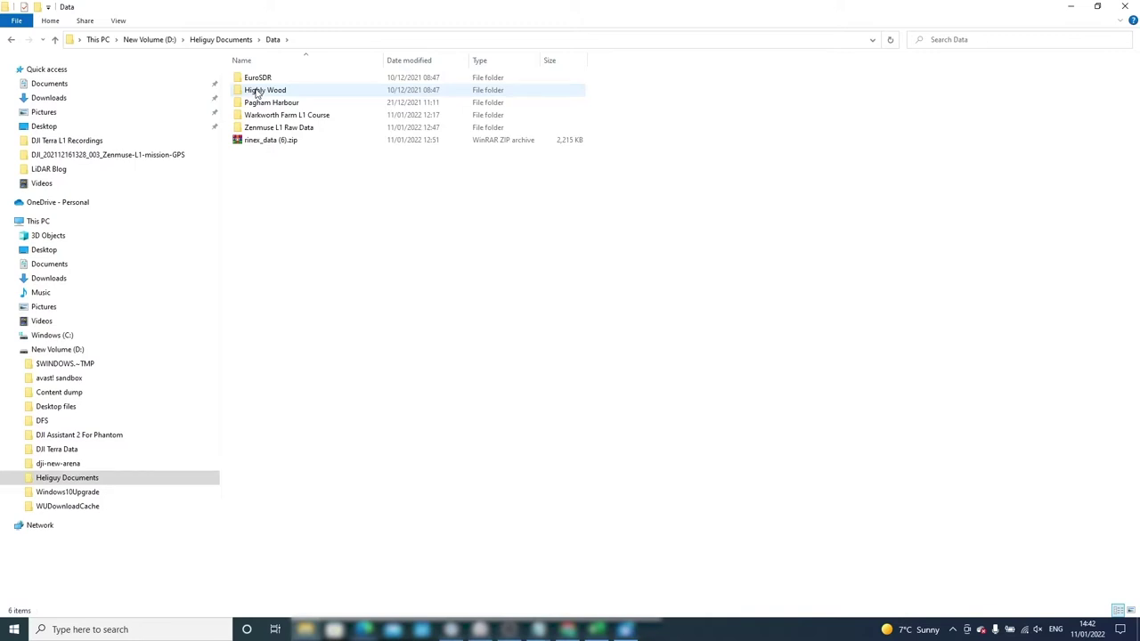
pyautogui.doubleClick(274, 129)
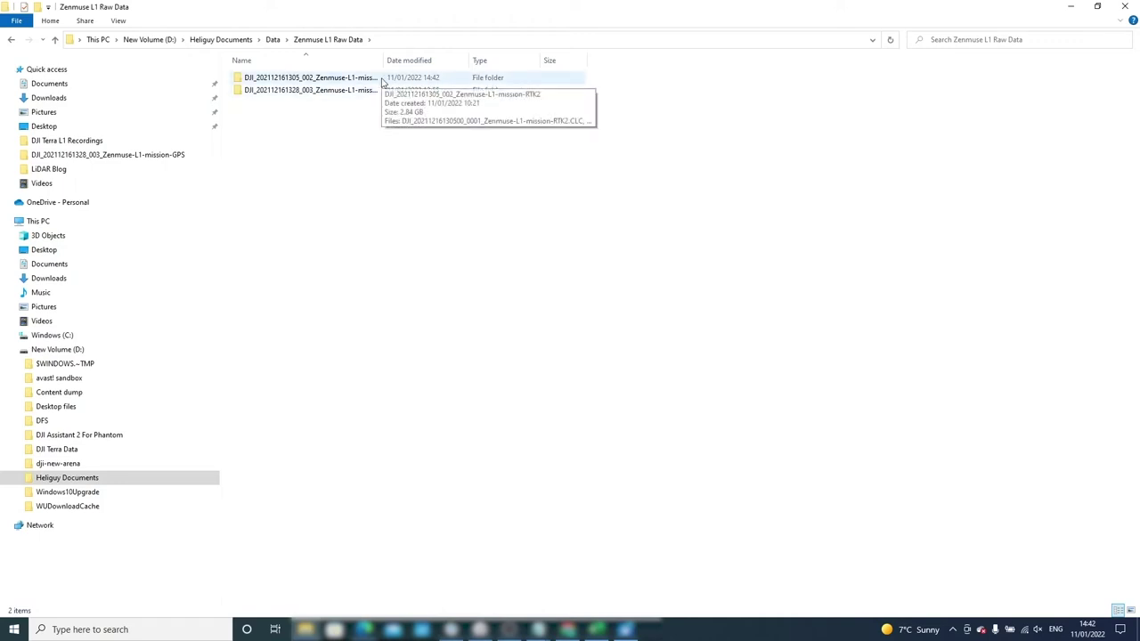
pyautogui.doubleClick(381, 80)
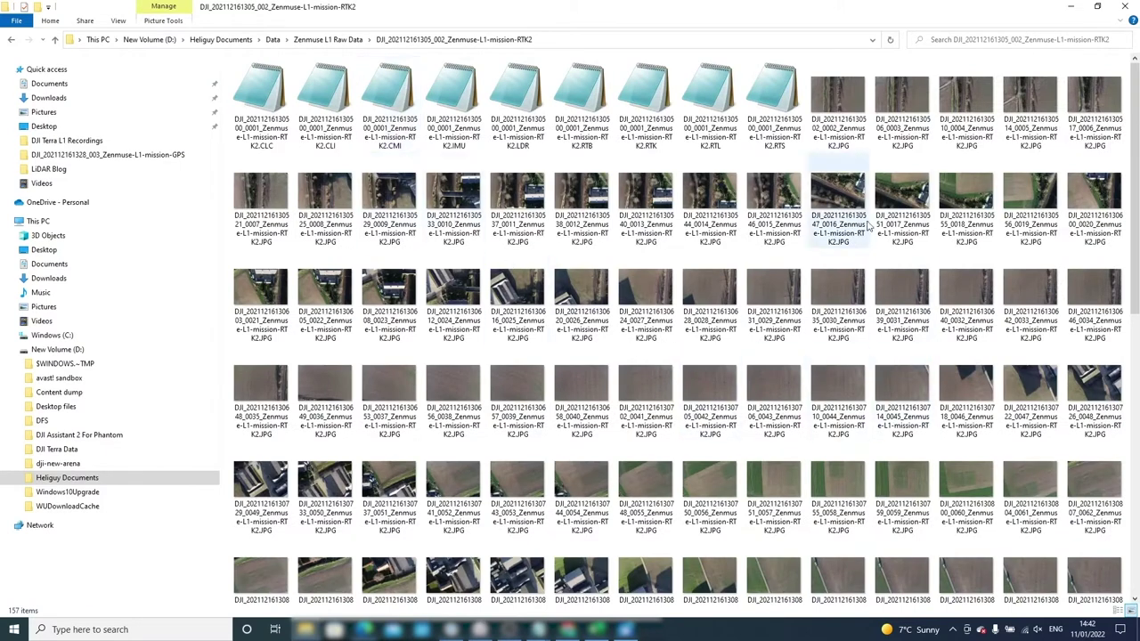
pyautogui.scroll(-10, 869, 223)
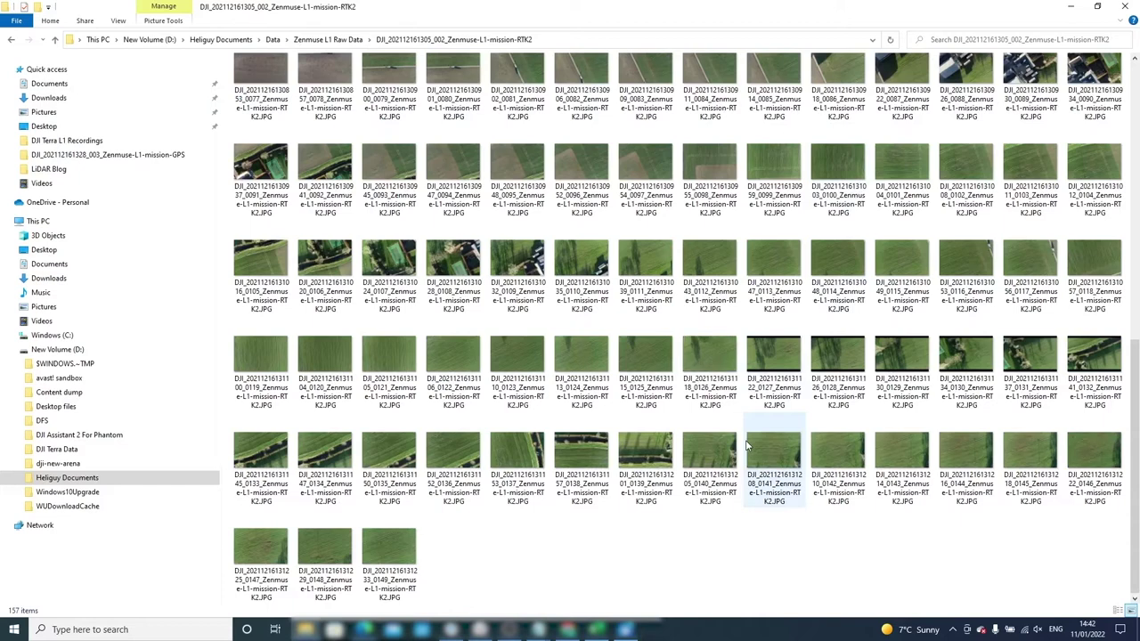
pyautogui.scroll(10, 753, 432)
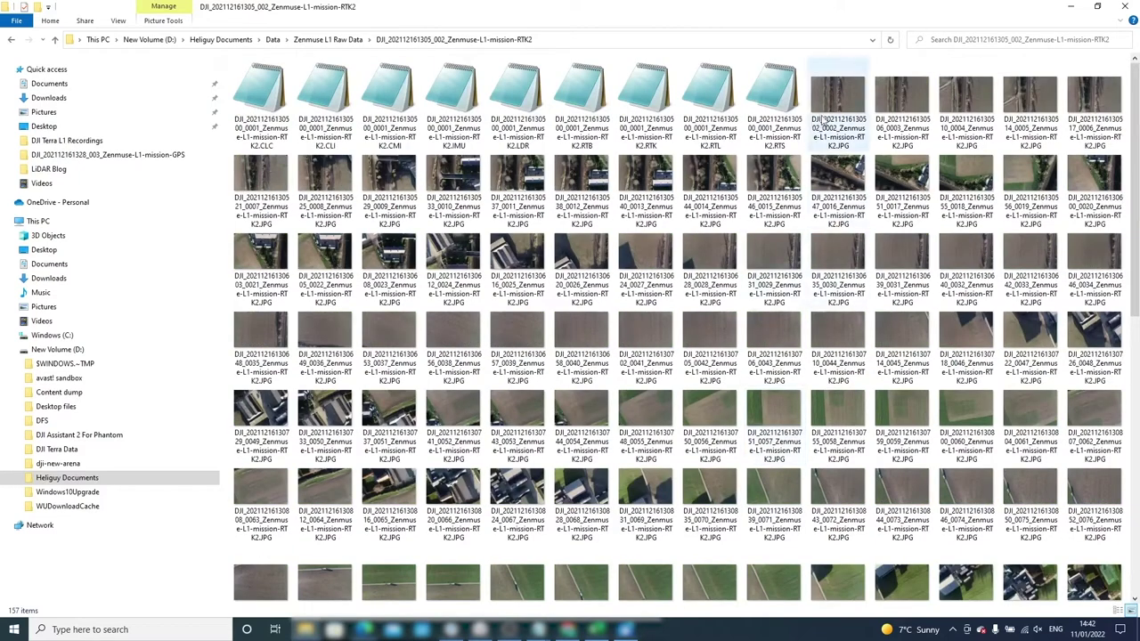
# Select the .CLC lidar-to-camera calibration file in the RTK2 mission folder
pyautogui.moveTo(837, 111)
pyautogui.moveTo(885, 103)
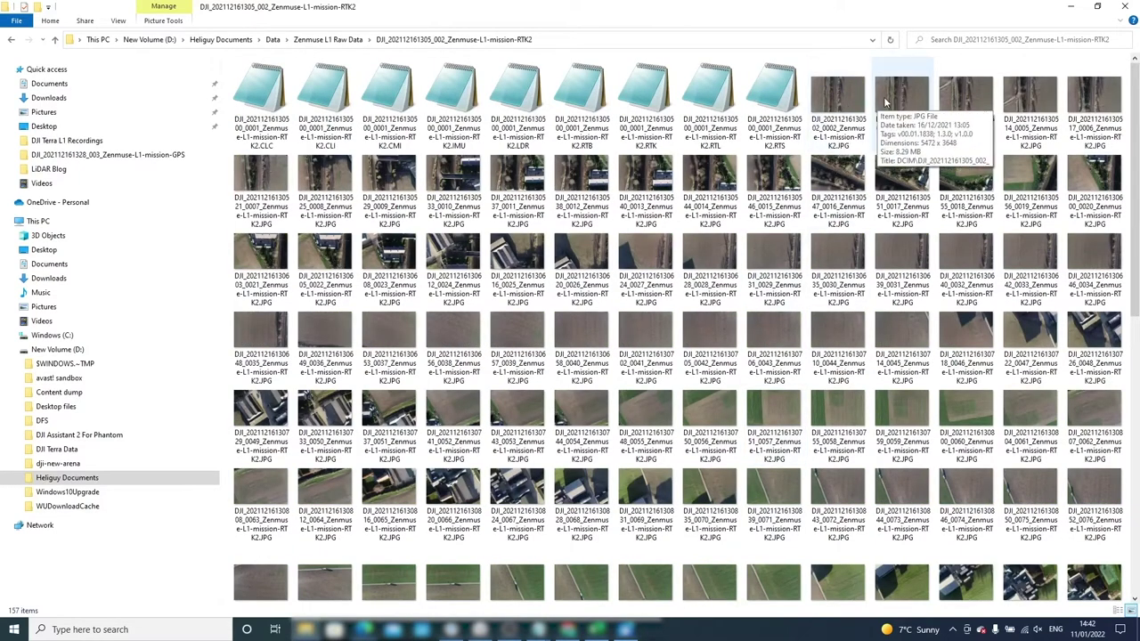
pyautogui.moveTo(1022, 119)
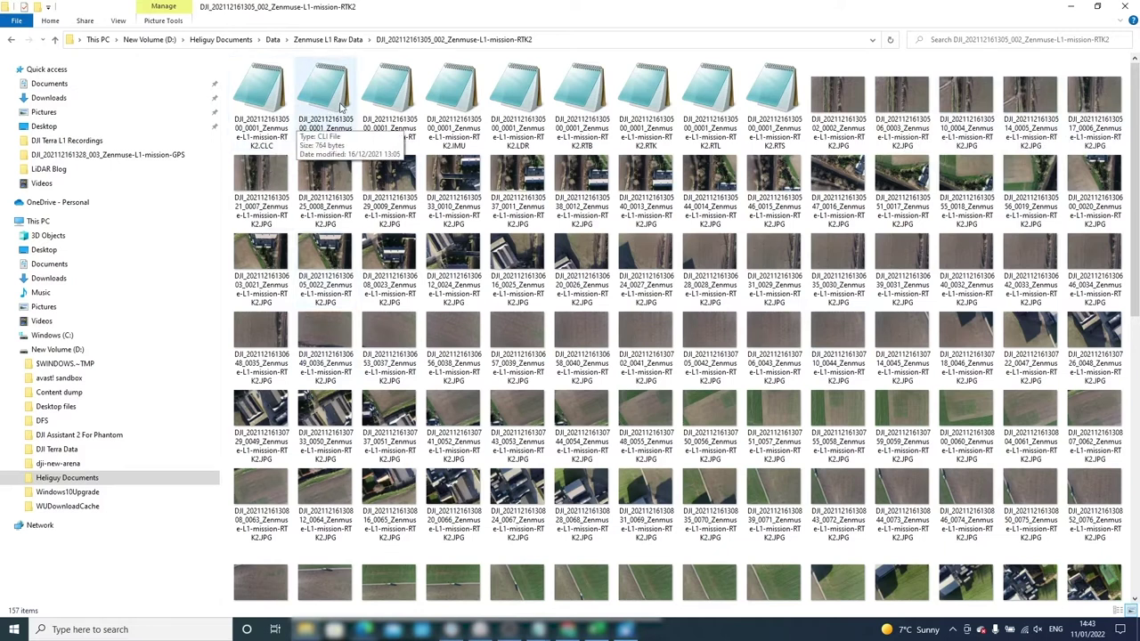
pyautogui.moveTo(374, 105)
pyautogui.moveTo(437, 114)
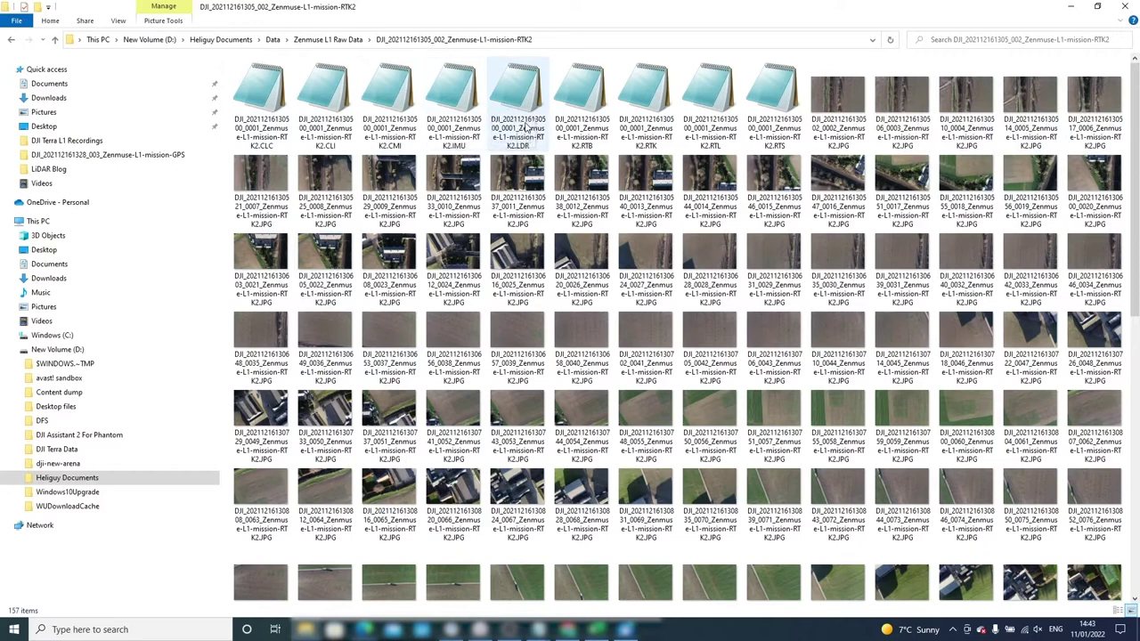
pyautogui.moveTo(528, 127)
pyautogui.moveTo(583, 127)
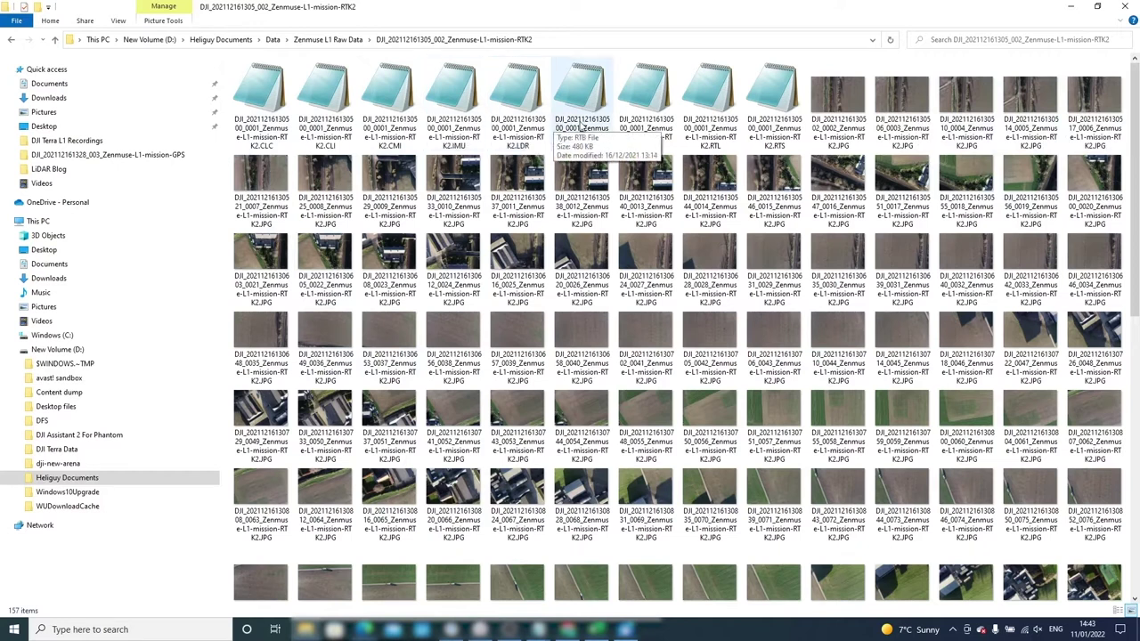
pyautogui.moveTo(636, 127)
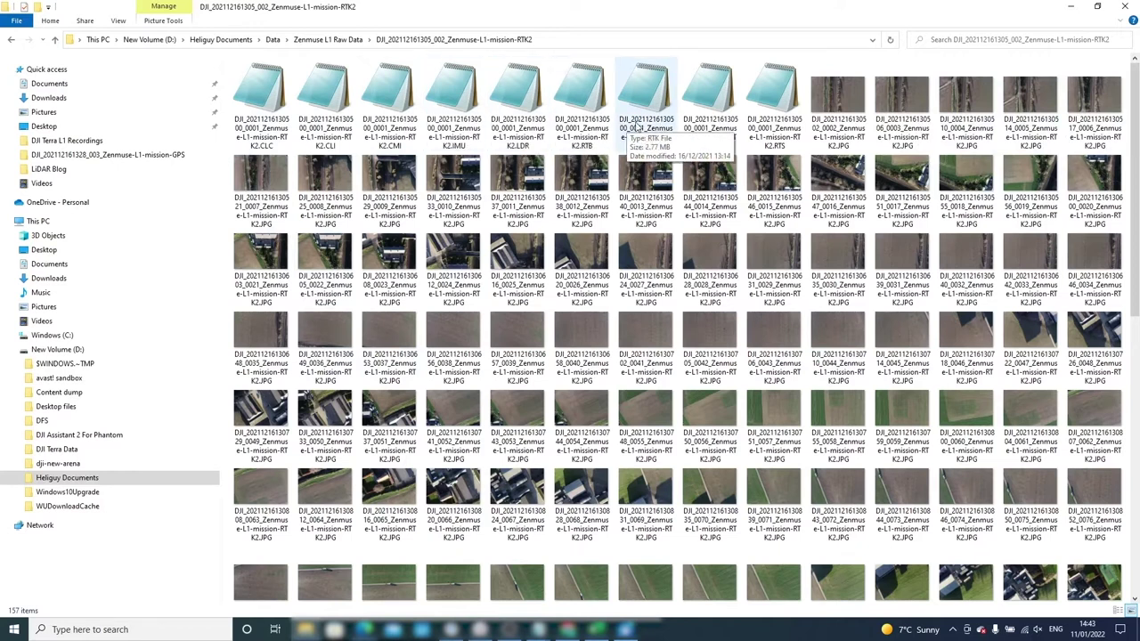
pyautogui.moveTo(699, 129)
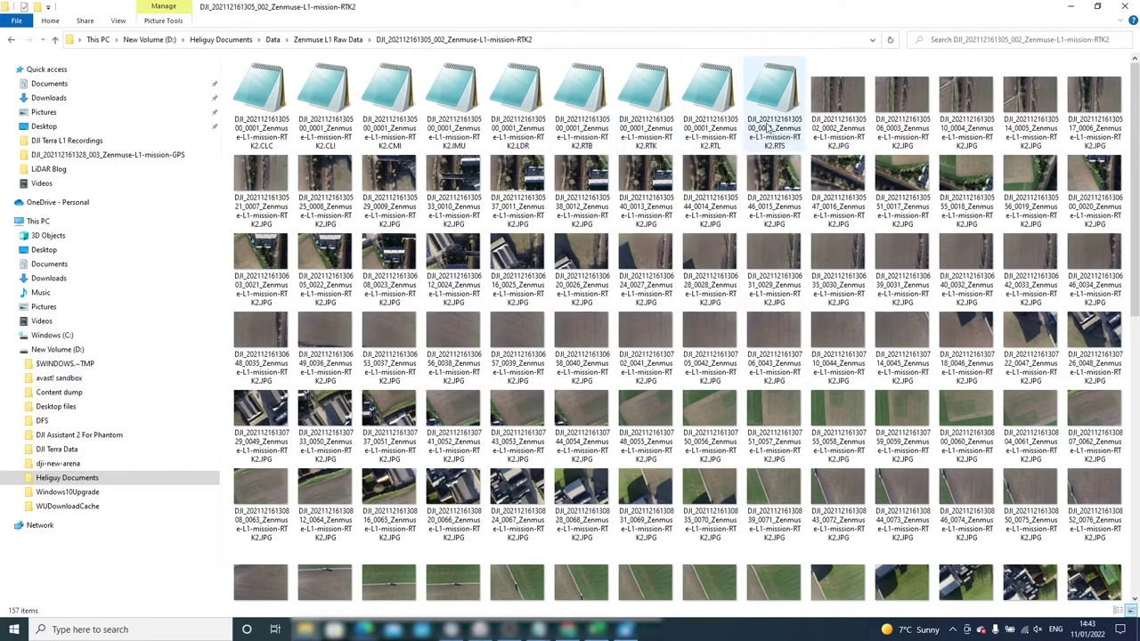
pyautogui.moveTo(723, 170)
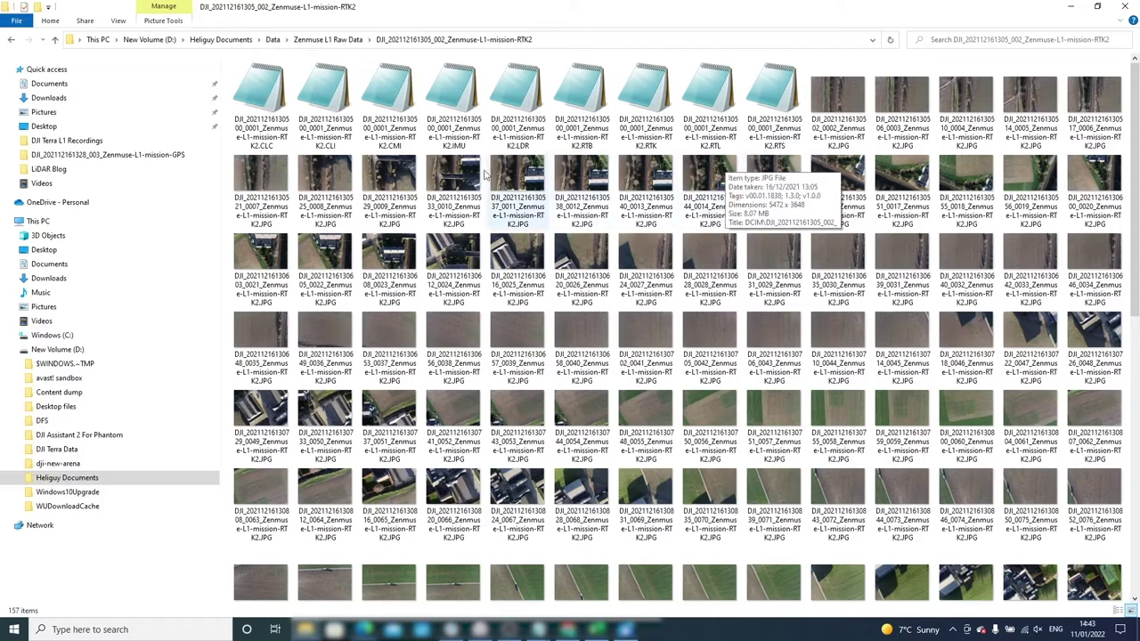
pyautogui.moveTo(287, 140)
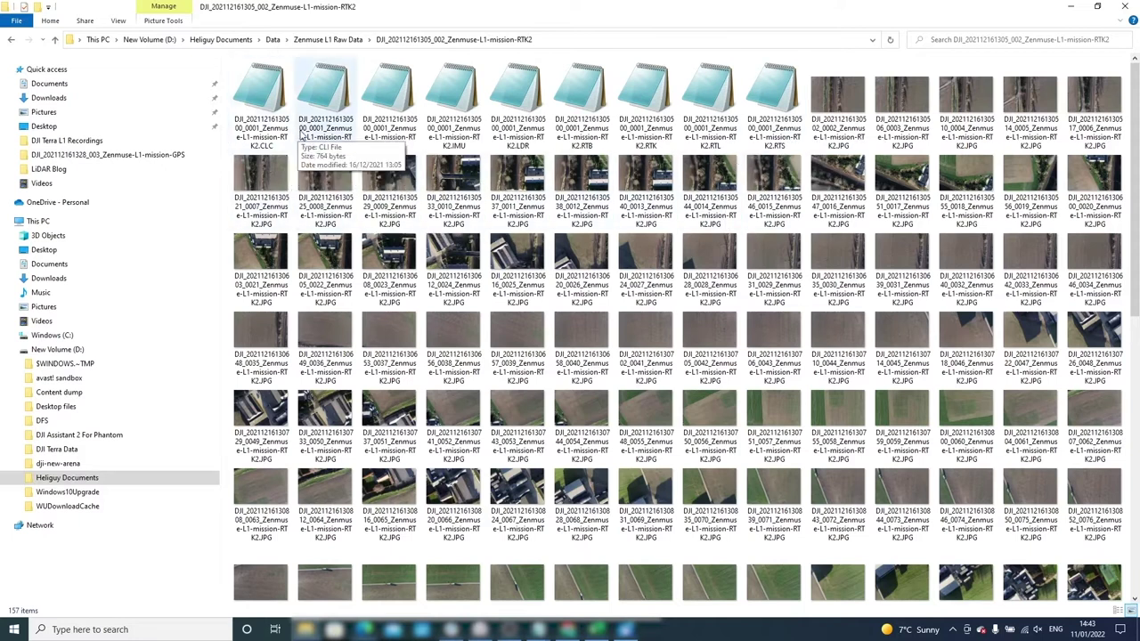
pyautogui.moveTo(354, 133)
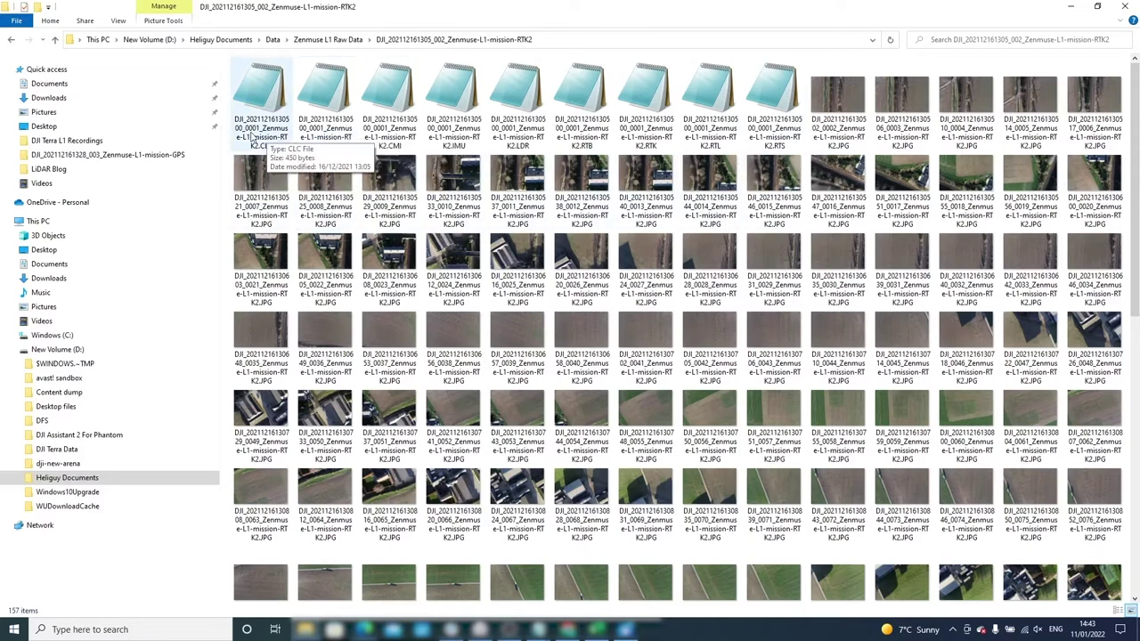
pyautogui.click(255, 120)
# Open the .CLC calibration file in Notepad to read its contents
pyautogui.doubleClick(253, 119)
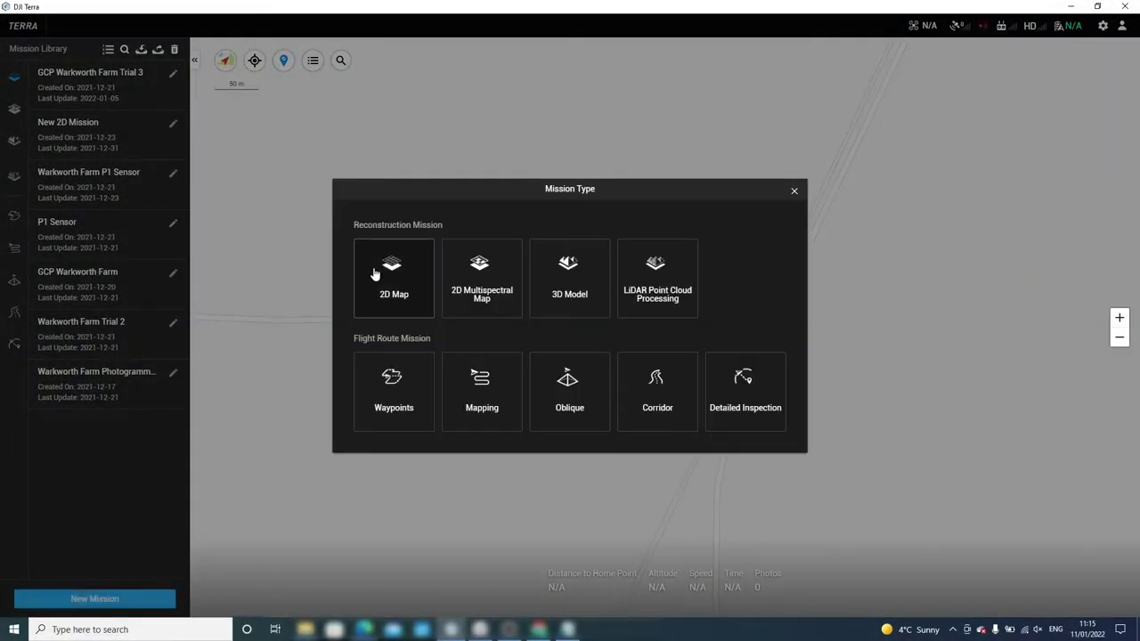
# Create a new 2D Map mission named 'Zenmuse L1 2D Map'
pyautogui.click(375, 274)
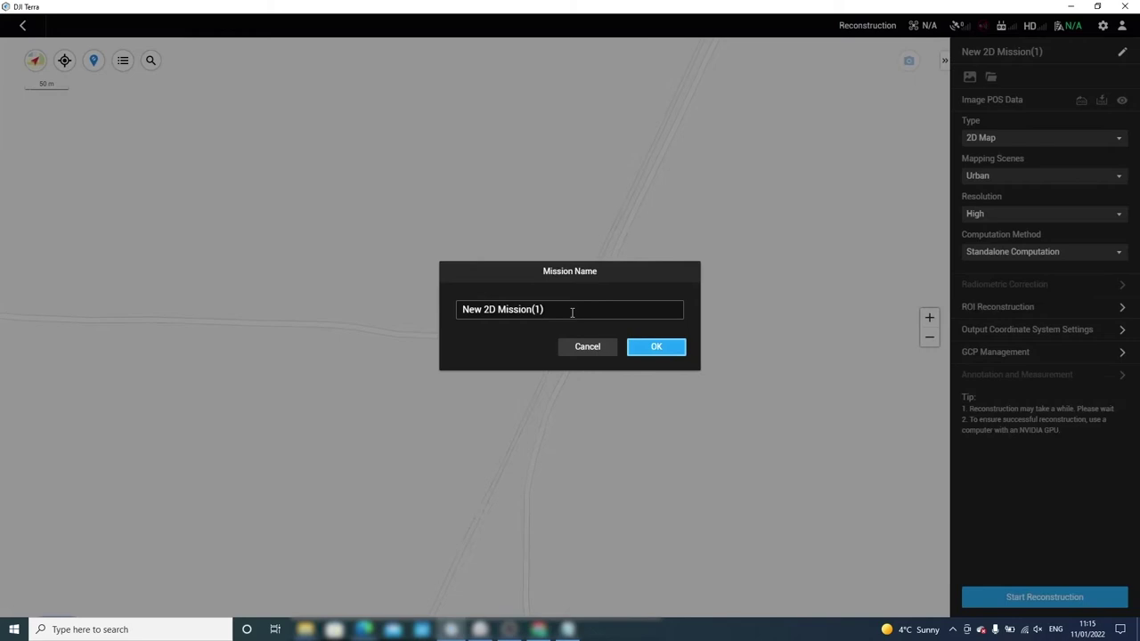
pyautogui.moveTo(561, 310); pyautogui.dragTo(369, 325)
pyautogui.press('BackSpace')
pyautogui.write('Zenmuse L1 2D Map')
pyautogui.click(644, 349)
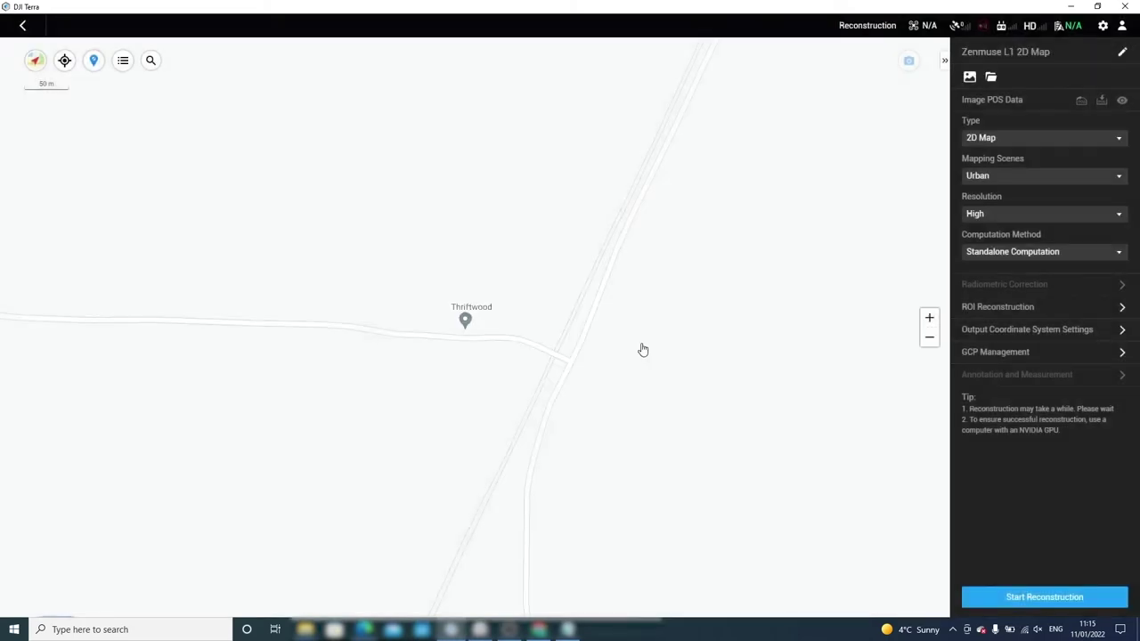
# Import the 148 photos from the Zenmuse L1 Raw Data RTK2 mission folder
pyautogui.click(991, 77)
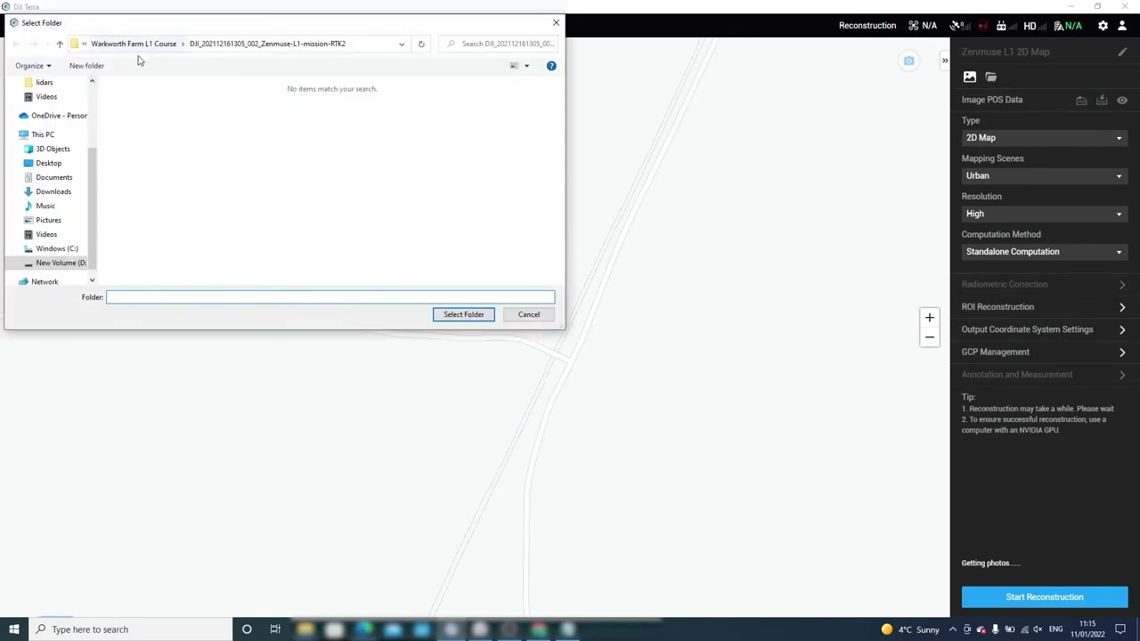
pyautogui.click(134, 44)
pyautogui.click(241, 44)
pyautogui.doubleClick(163, 152)
pyautogui.click(230, 101)
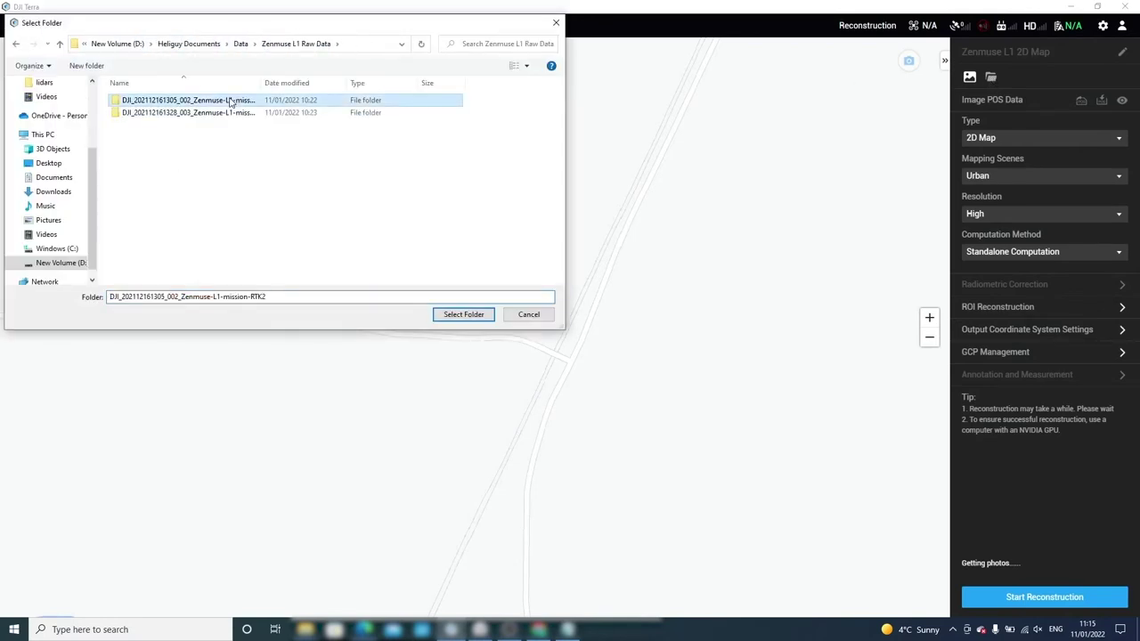
pyautogui.click(469, 317)
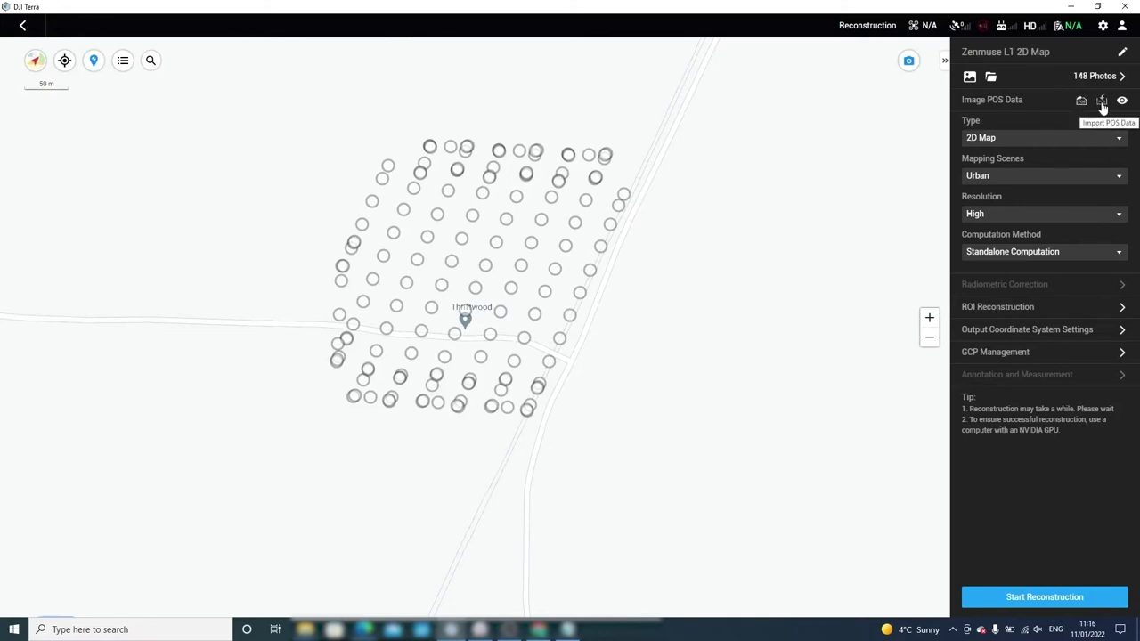
# Keep Urban as the mapping scene and High as the resolution
pyautogui.click(1106, 177)
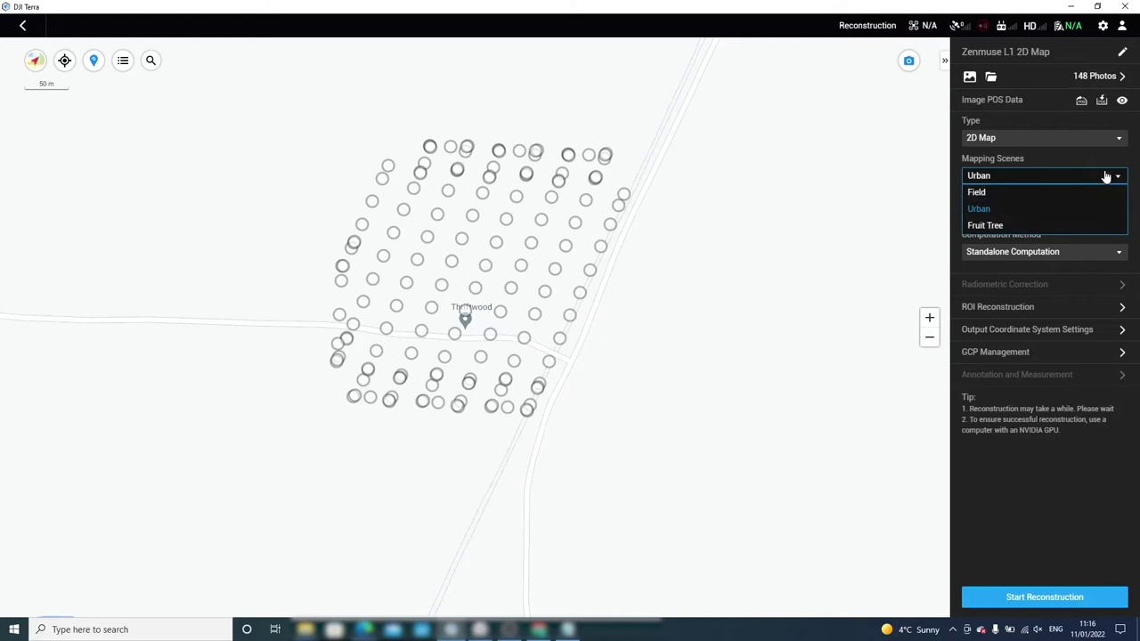
pyautogui.click(1105, 177)
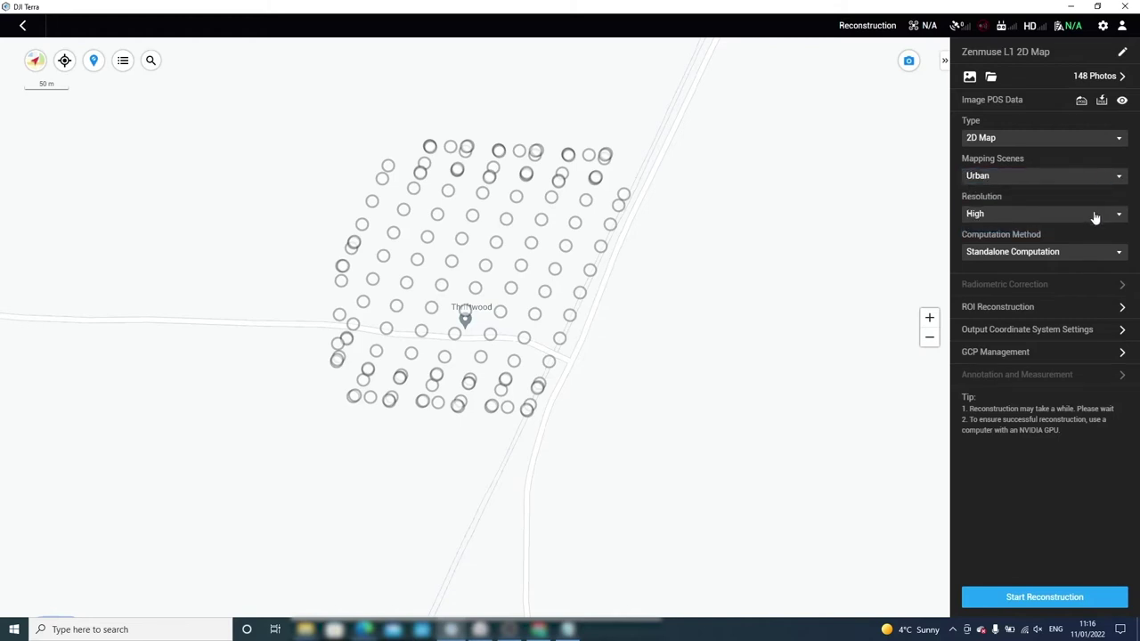
pyautogui.click(1096, 219)
pyautogui.click(1096, 218)
# Set the output coordinate system to WGS 84 (EPSG:4326) from the Recent list
pyautogui.click(1123, 334)
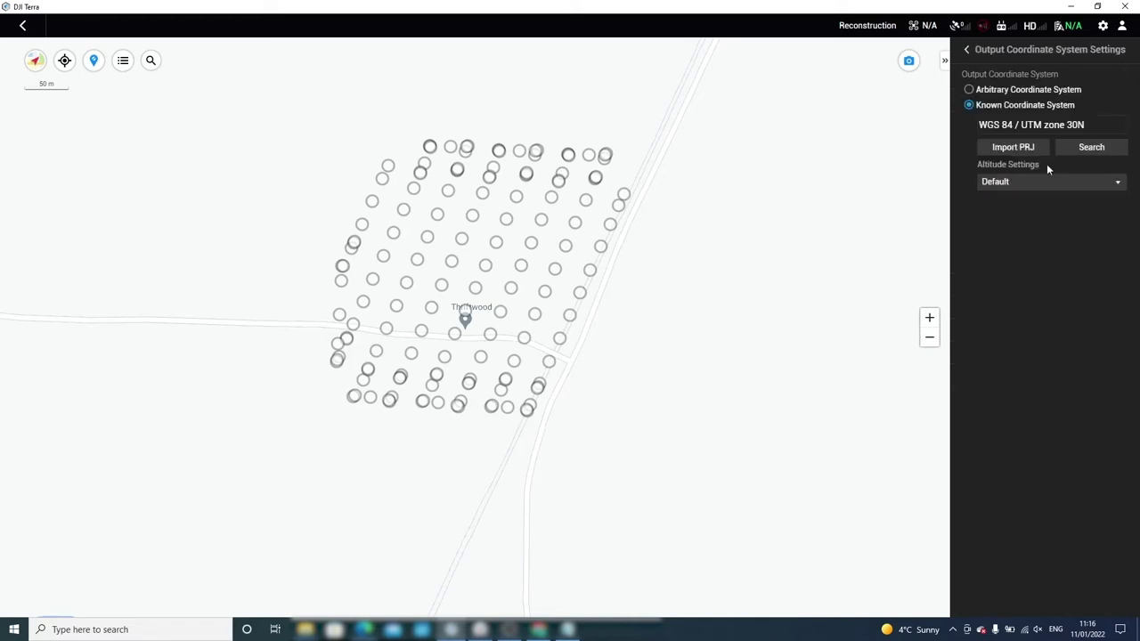
pyautogui.click(1081, 146)
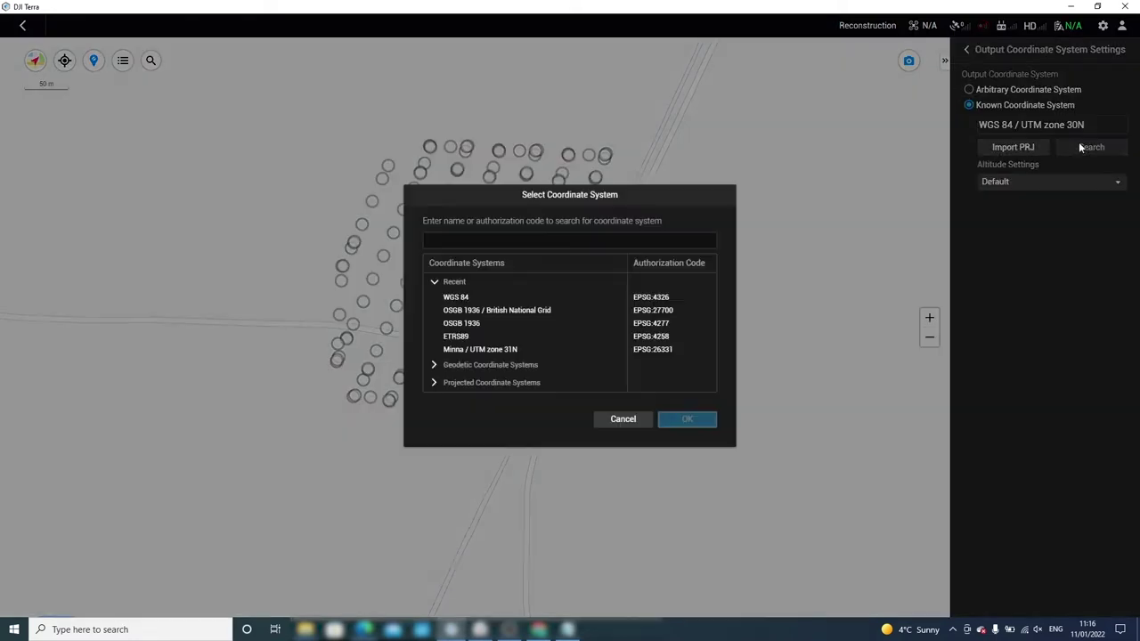
pyautogui.click(480, 295)
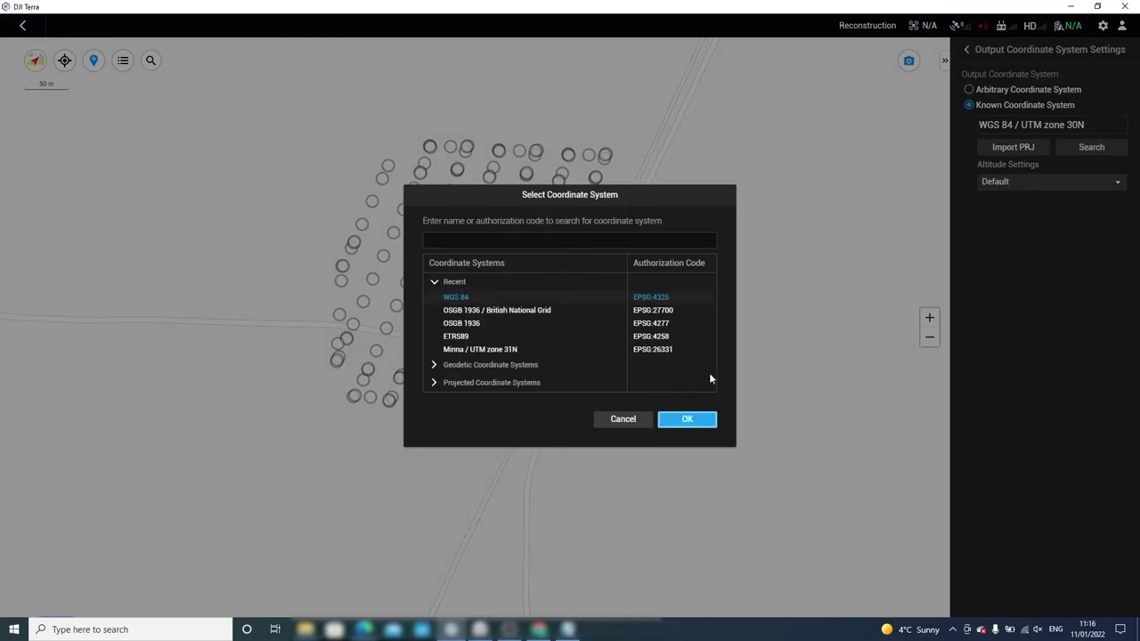
pyautogui.click(686, 420)
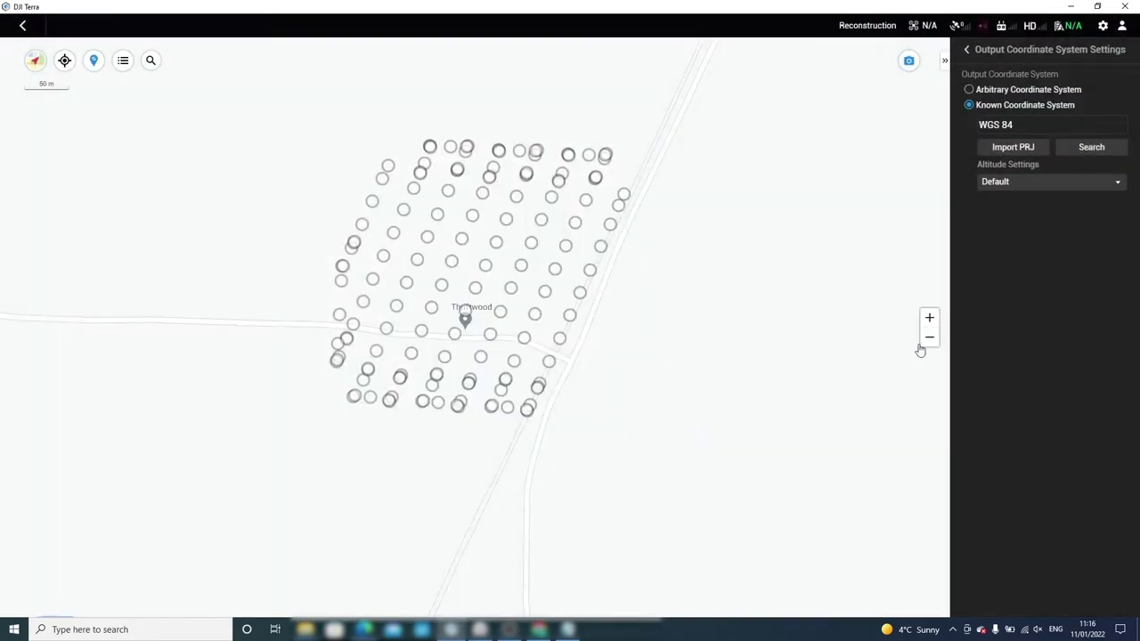
pyautogui.click(968, 52)
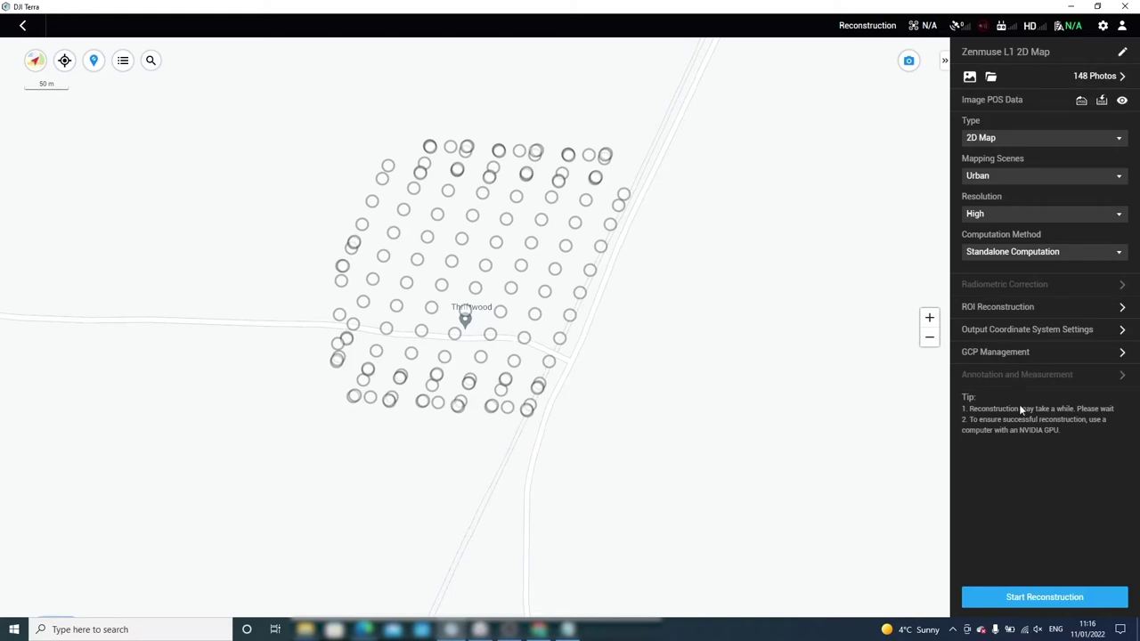
# Reconstruct the 148 photos into a 2D orthomosaic and inspect the hedge detail close up
pyautogui.click(1015, 602)
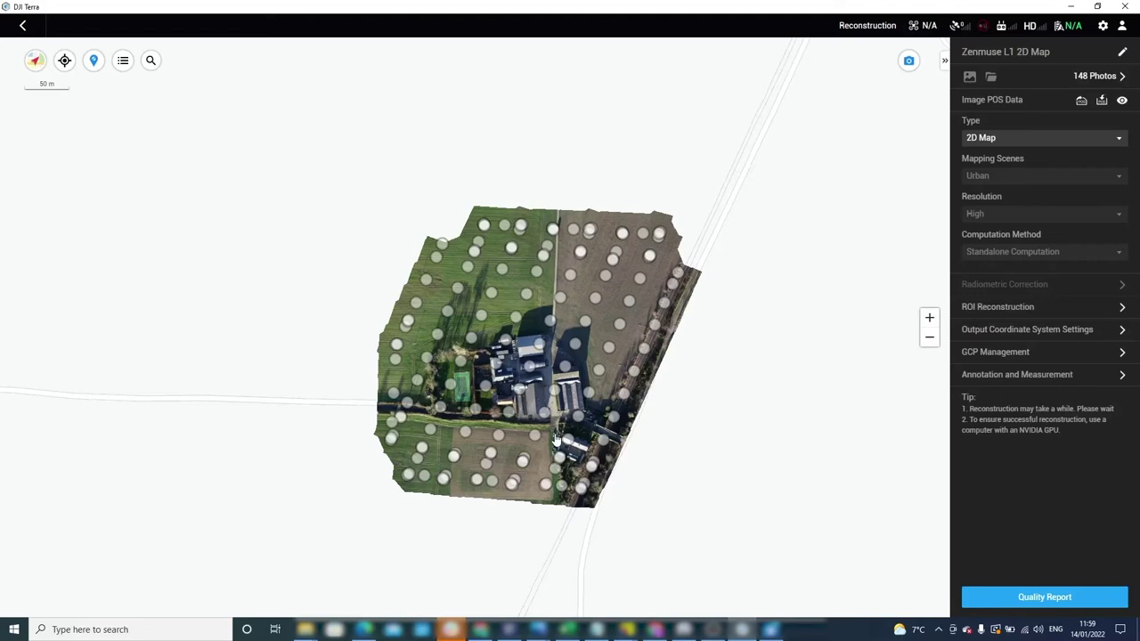
pyautogui.scroll(3, 553, 436)
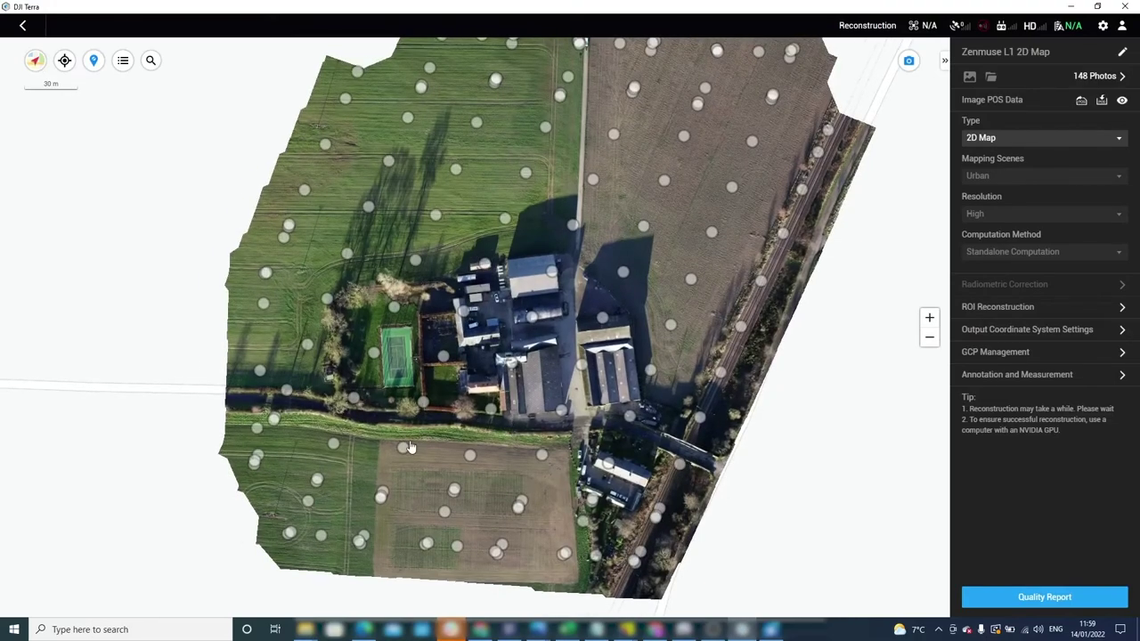
pyautogui.scroll(5, 410, 447)
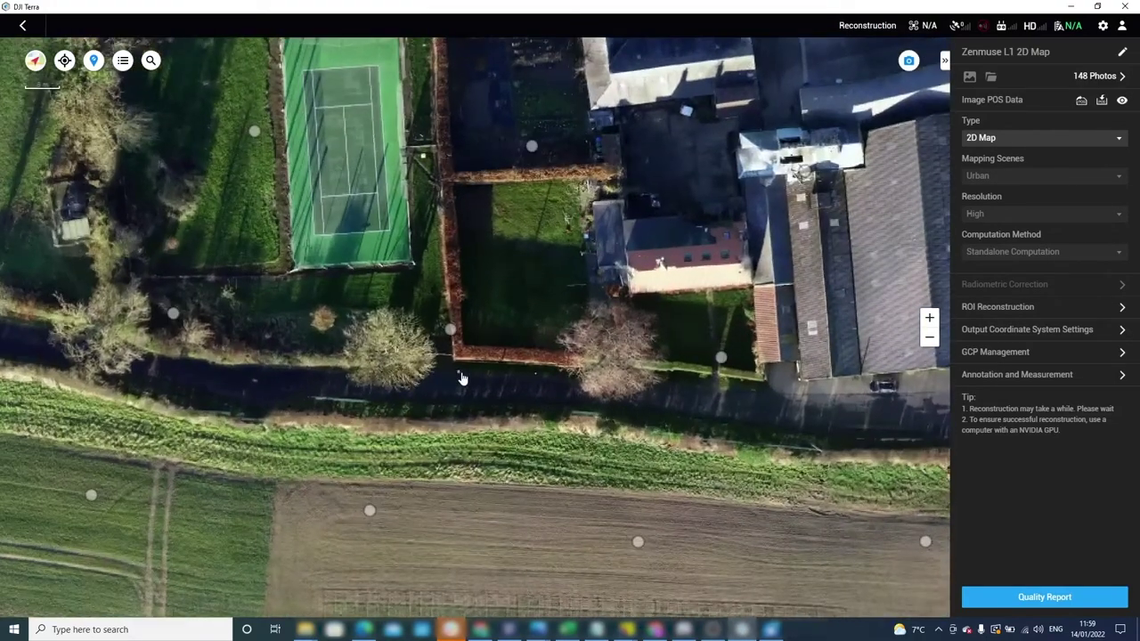
pyautogui.scroll(4, 459, 383)
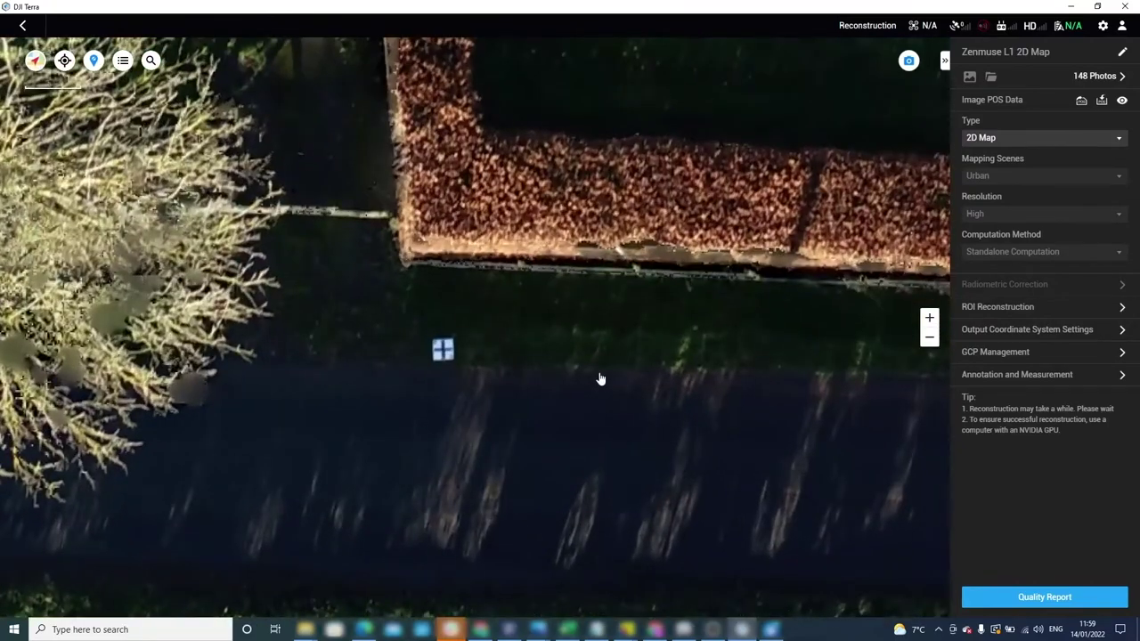
pyautogui.moveTo(600, 377); pyautogui.dragTo(537, 380)
pyautogui.scroll(-6, 517, 379)
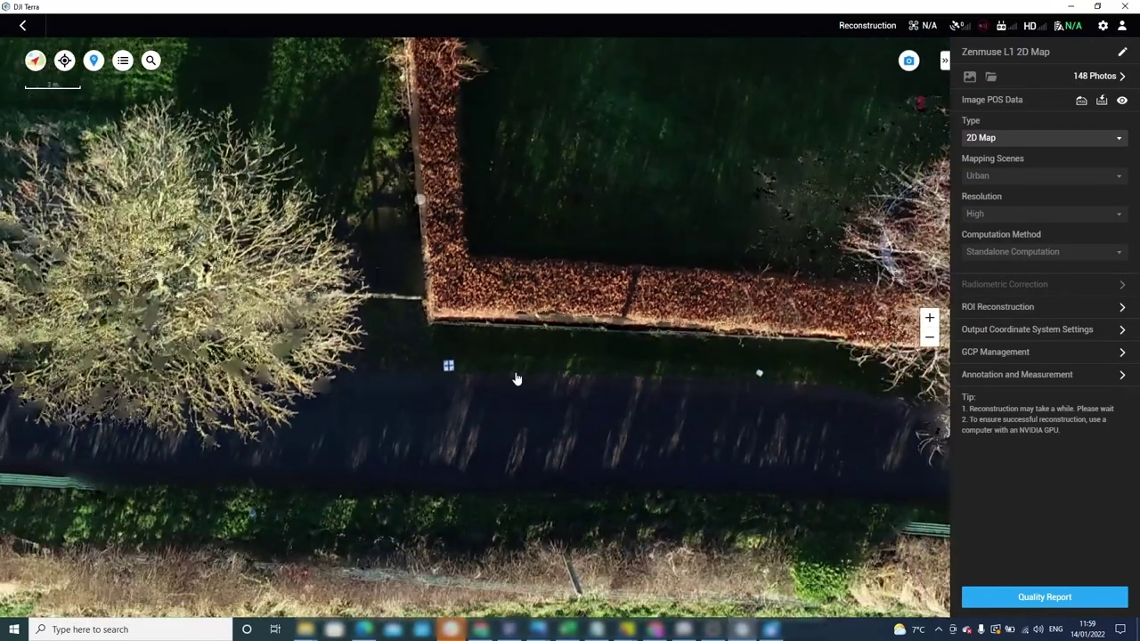
pyautogui.scroll(-5, 515, 374)
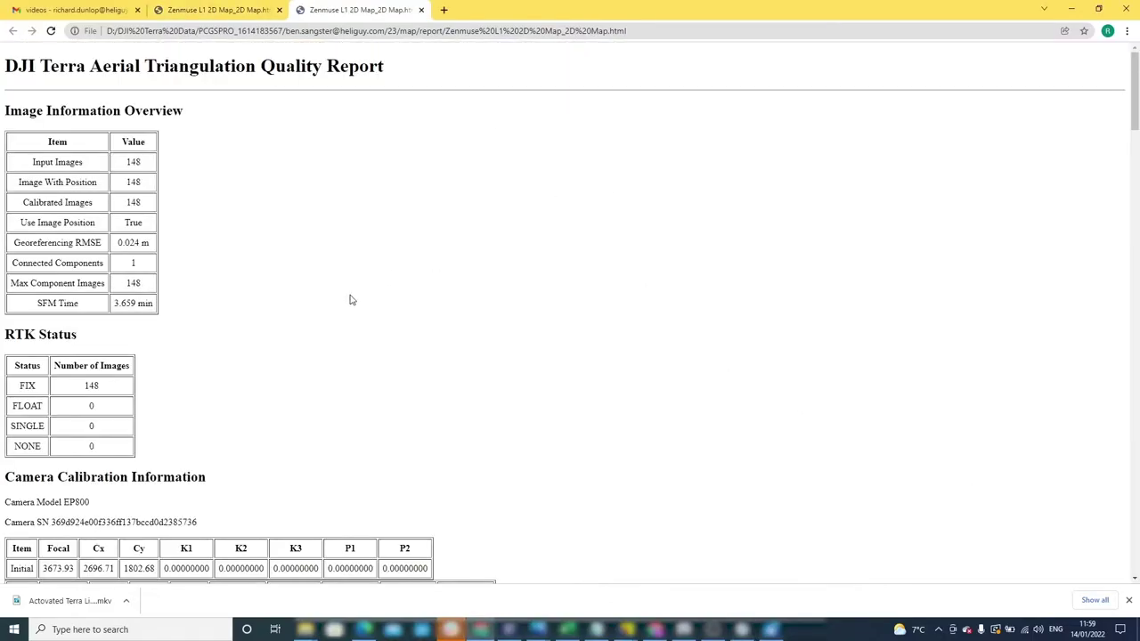
# Scroll the 2D quality report through its TDOM, DSM and Scene Overlap previews
pyautogui.scroll(-2, 350, 303)
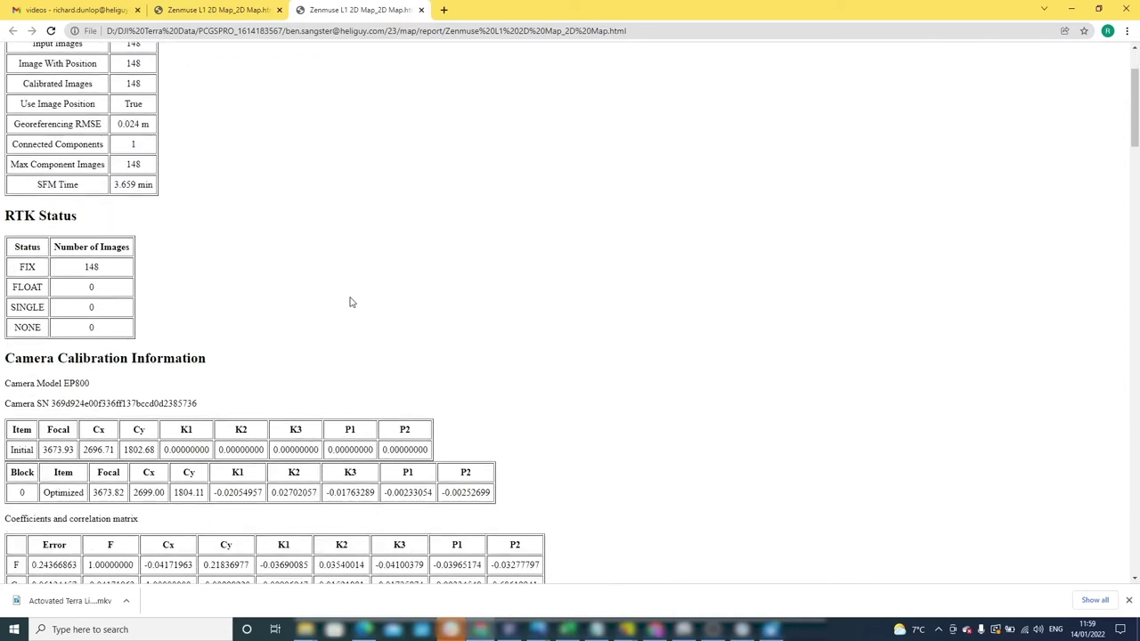
pyautogui.scroll(-10, 351, 303)
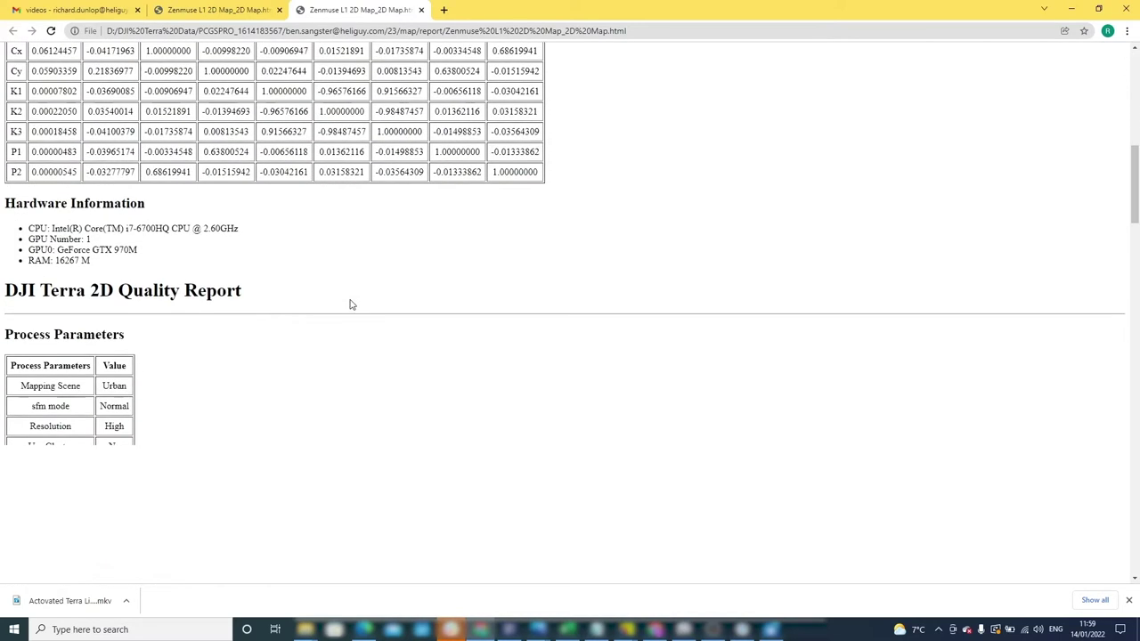
pyautogui.scroll(-6, 350, 306)
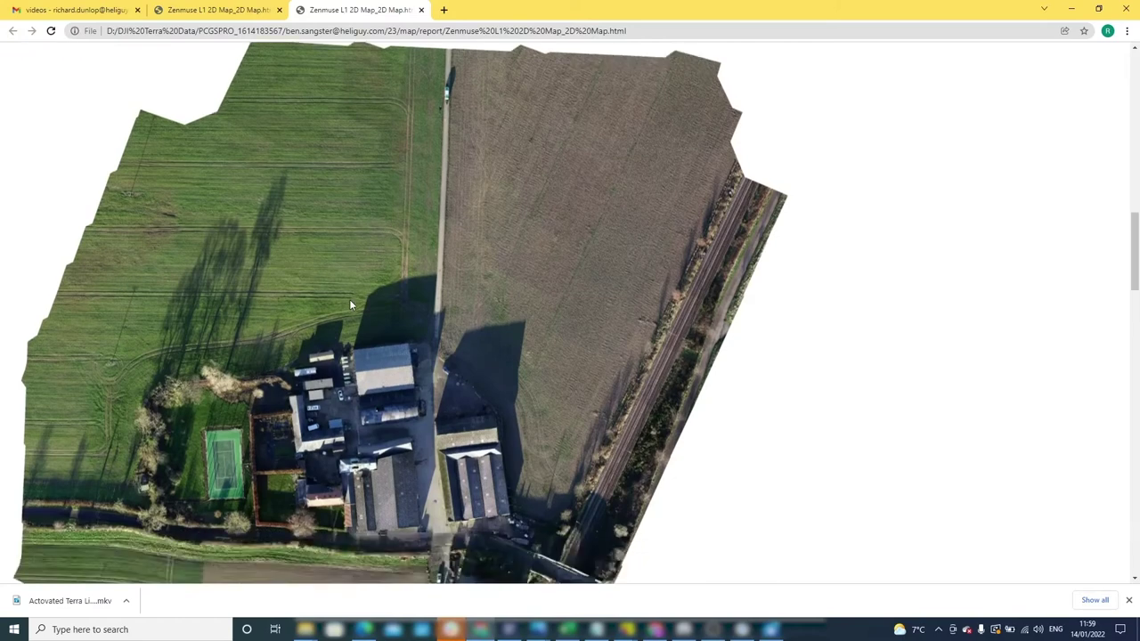
pyautogui.scroll(-7, 350, 306)
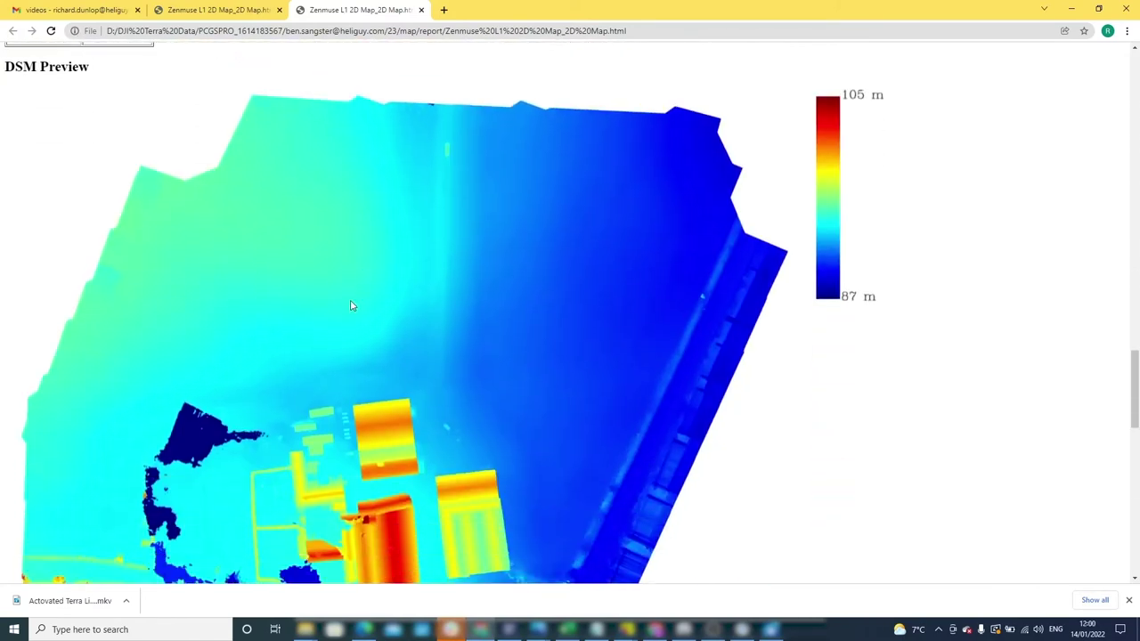
pyautogui.scroll(-7, 351, 306)
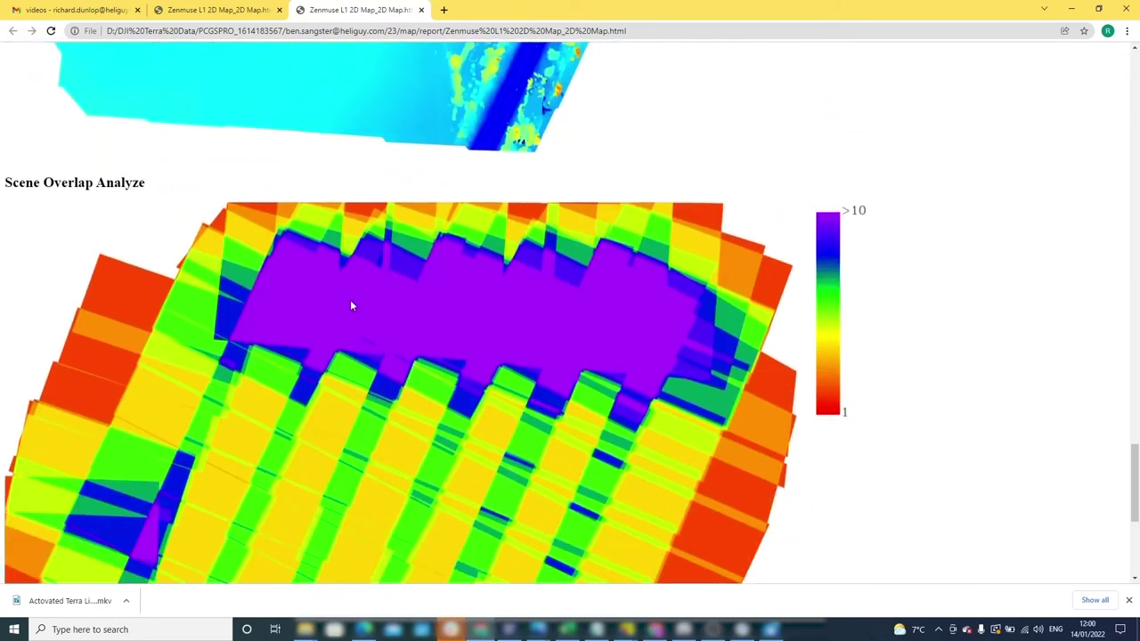
pyautogui.scroll(-3, 351, 308)
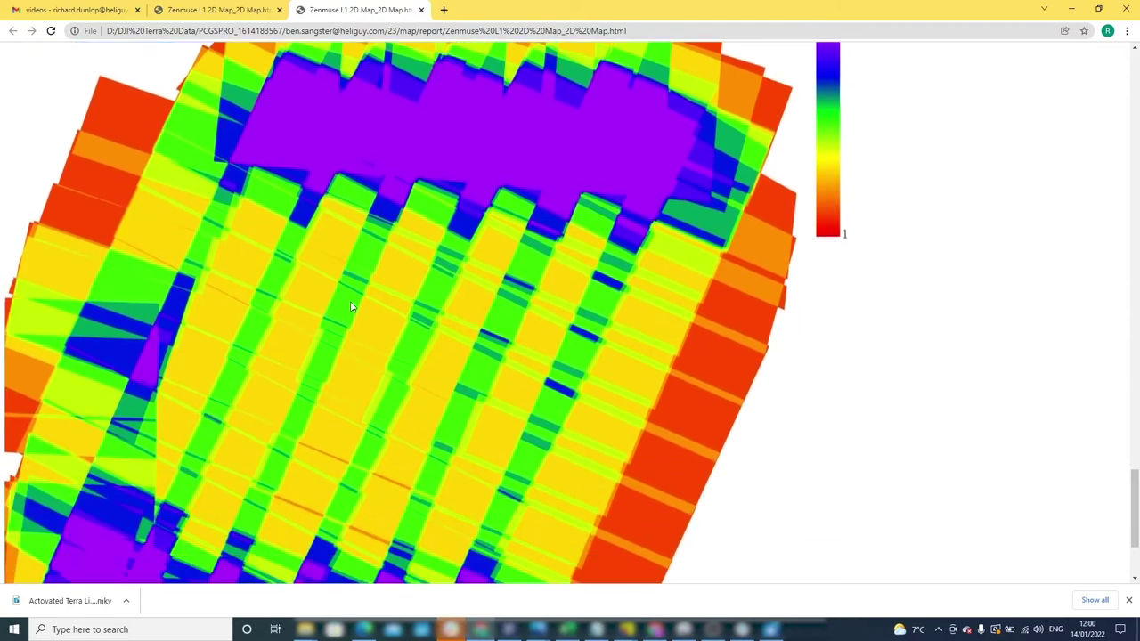
pyautogui.scroll(8, 351, 307)
pyautogui.scroll(4, 351, 308)
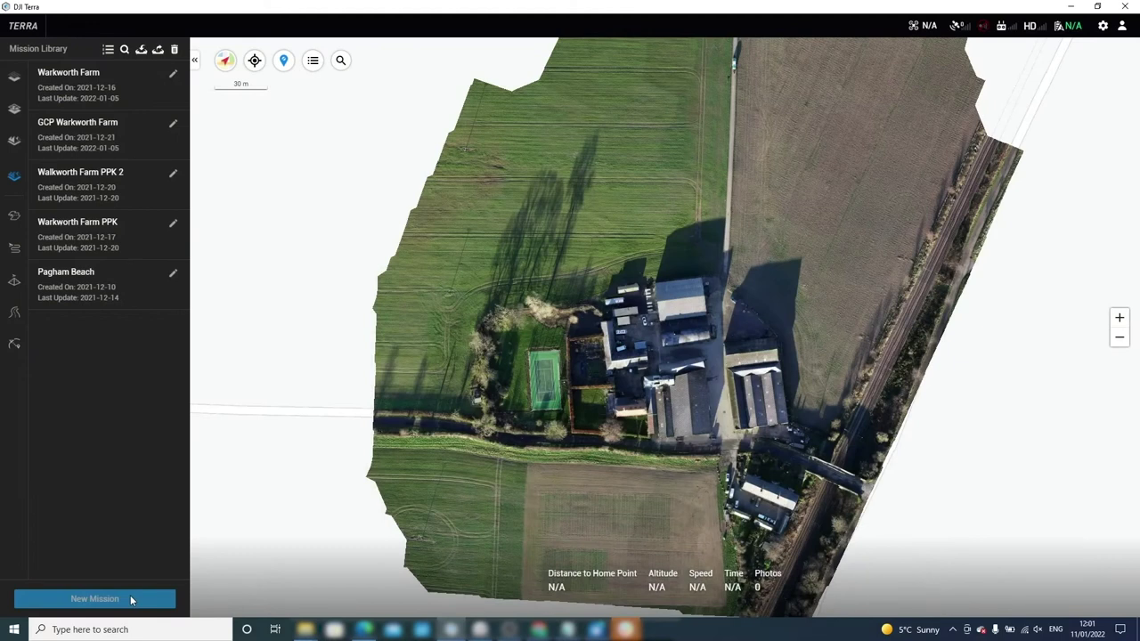
# Start a new LiDAR Point Cloud Processing mission and name it 'Zenmuse L1 LiDAR Processing'
pyautogui.click(131, 600)
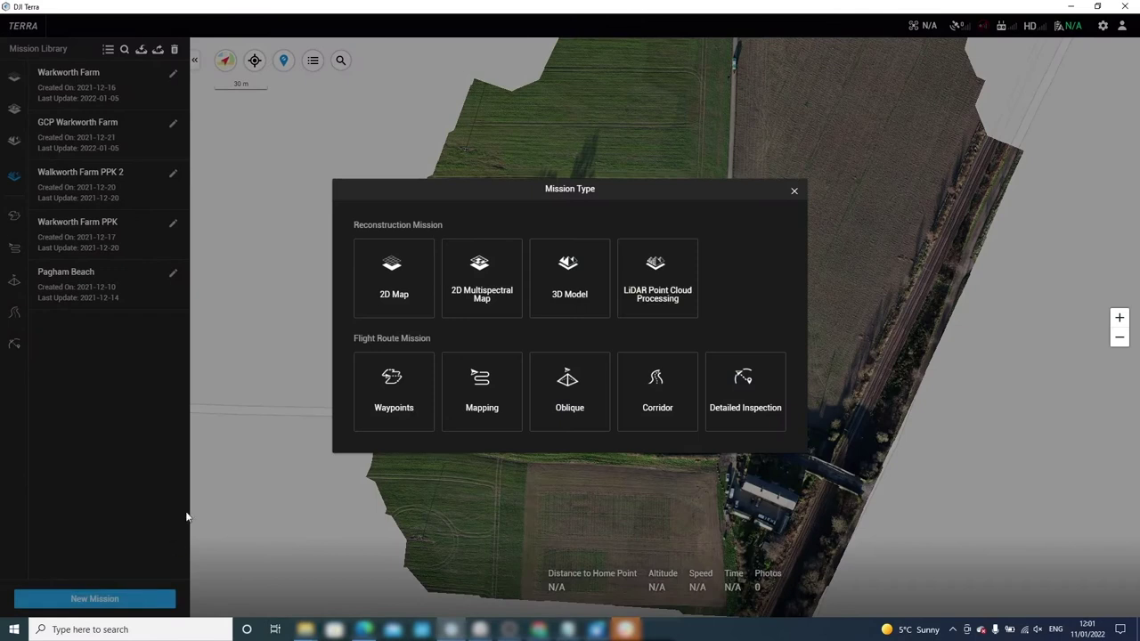
pyautogui.click(630, 280)
pyautogui.moveTo(651, 312); pyautogui.dragTo(430, 348)
pyautogui.press('BackSpace')
pyautogui.write('Zenmuse L1 LiDAR Processing')
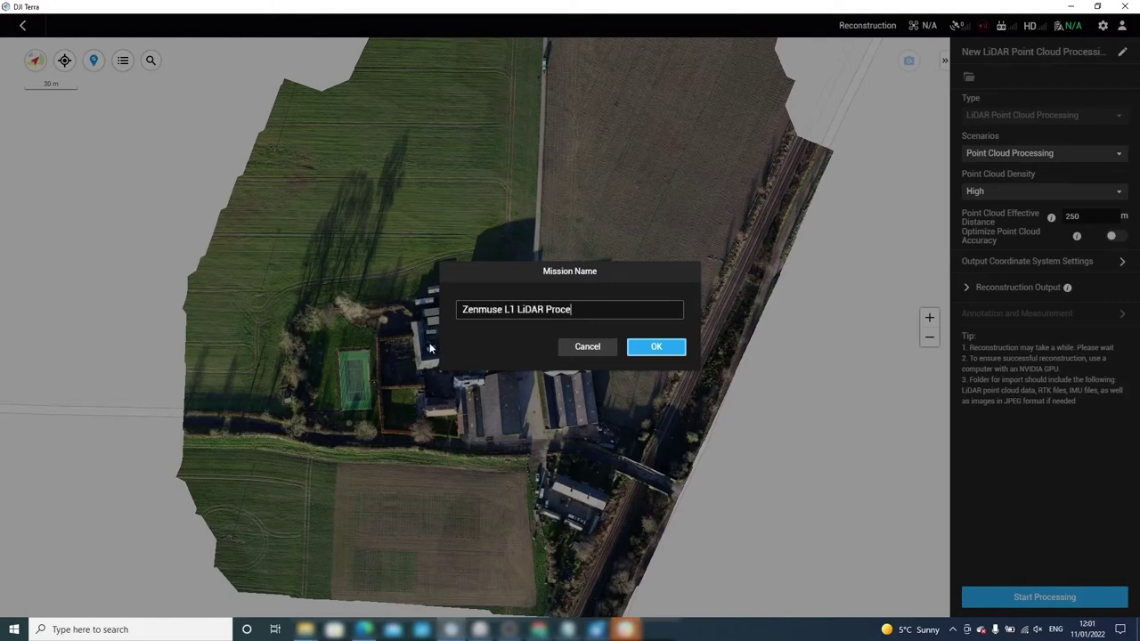
pyautogui.click(655, 353)
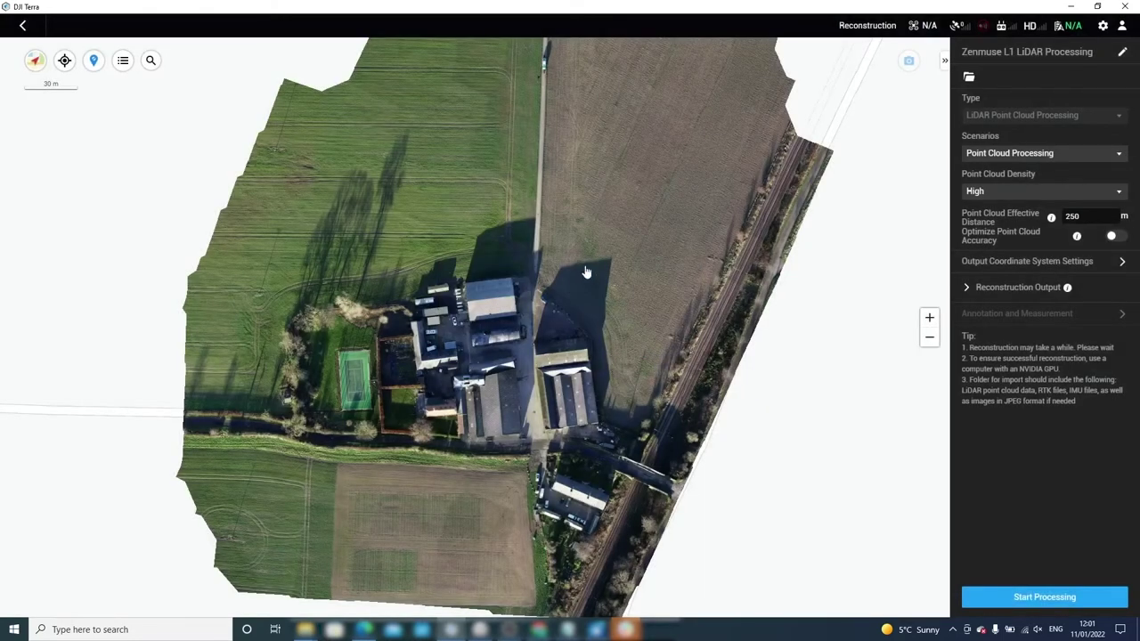
# Import the _002 Zenmuse-L1-mission-RTK2 folder from Data > Zenmuse L1 Raw Data into the mission
pyautogui.click(968, 78)
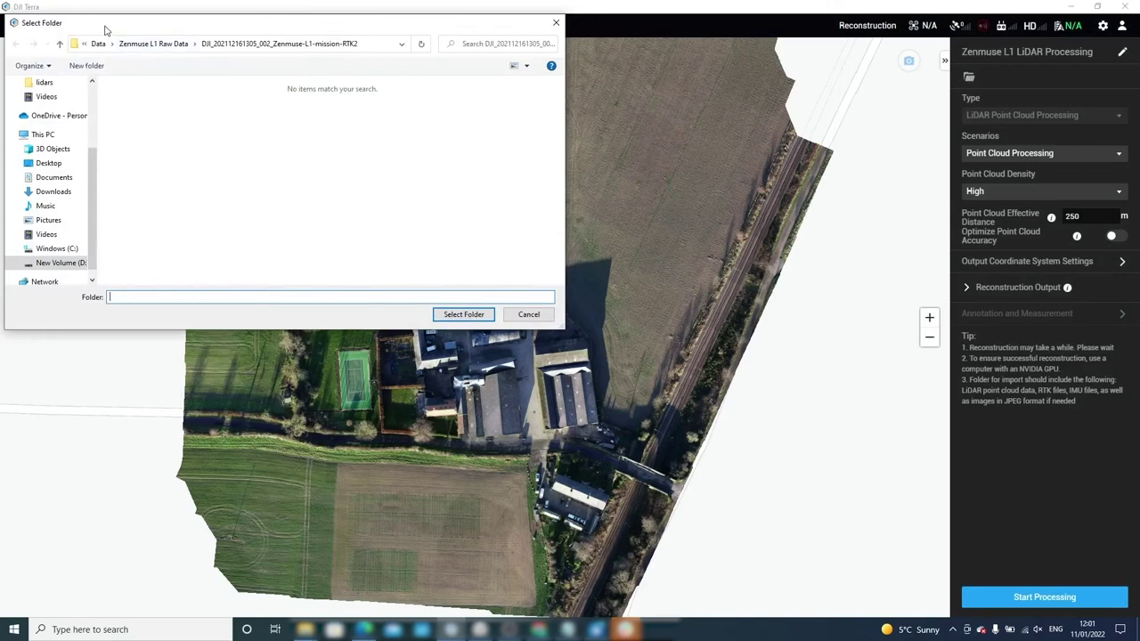
pyautogui.click(98, 45)
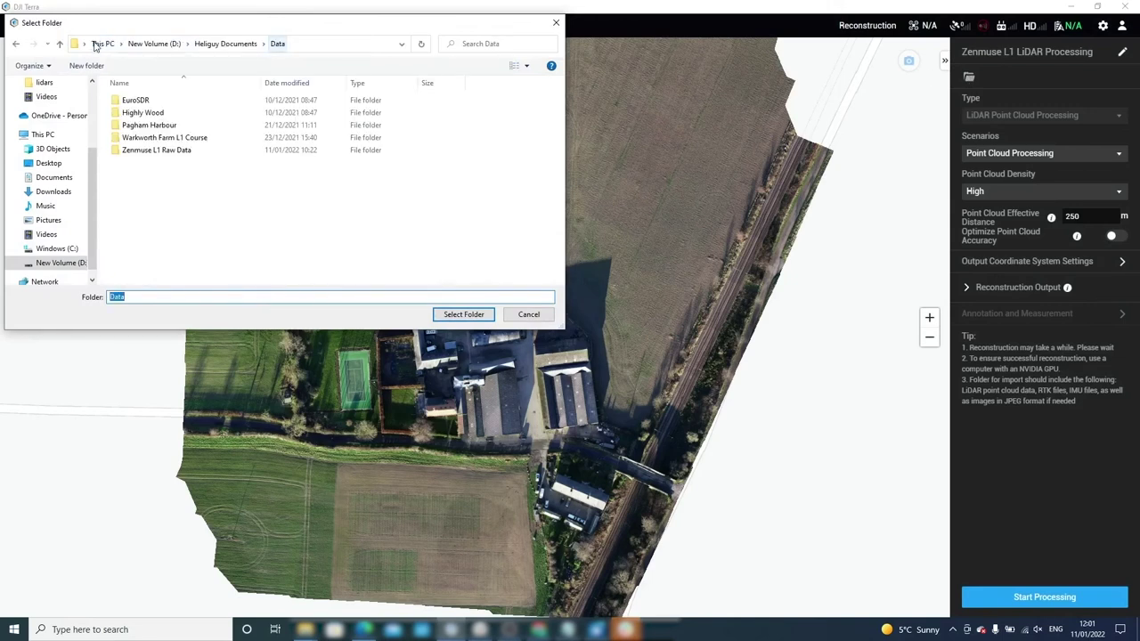
pyautogui.click(165, 151)
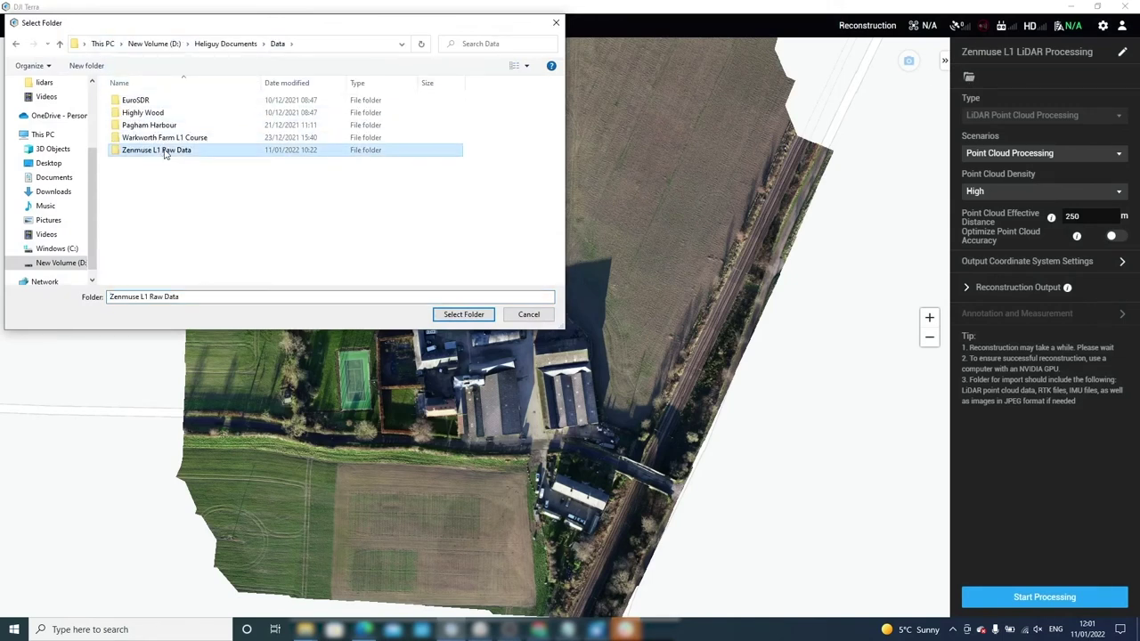
pyautogui.doubleClick(164, 151)
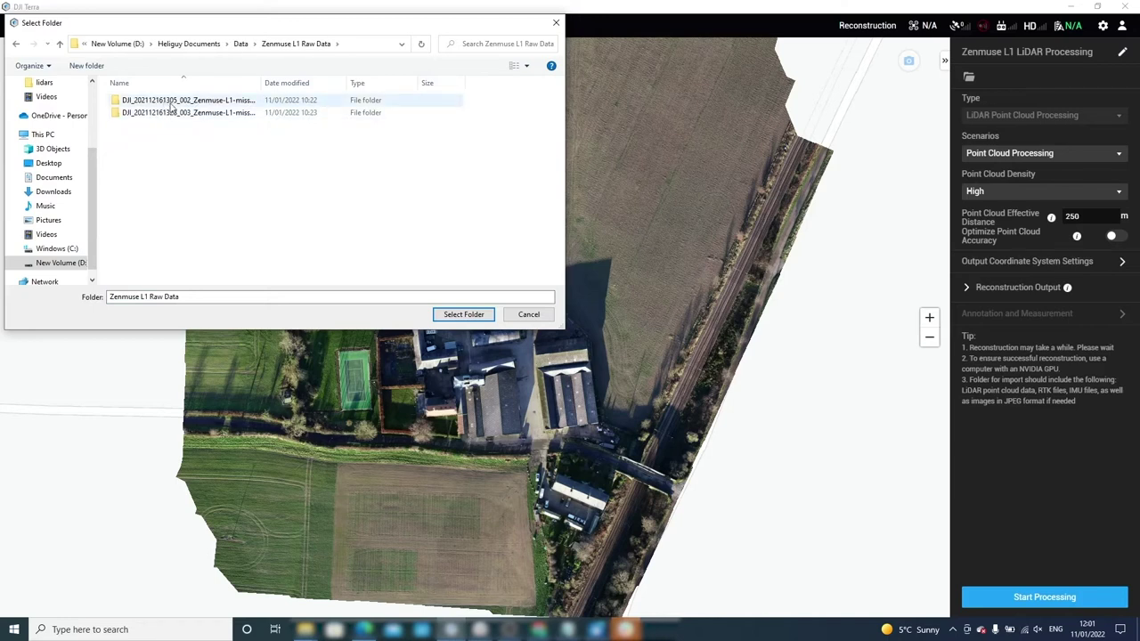
pyautogui.click(172, 103)
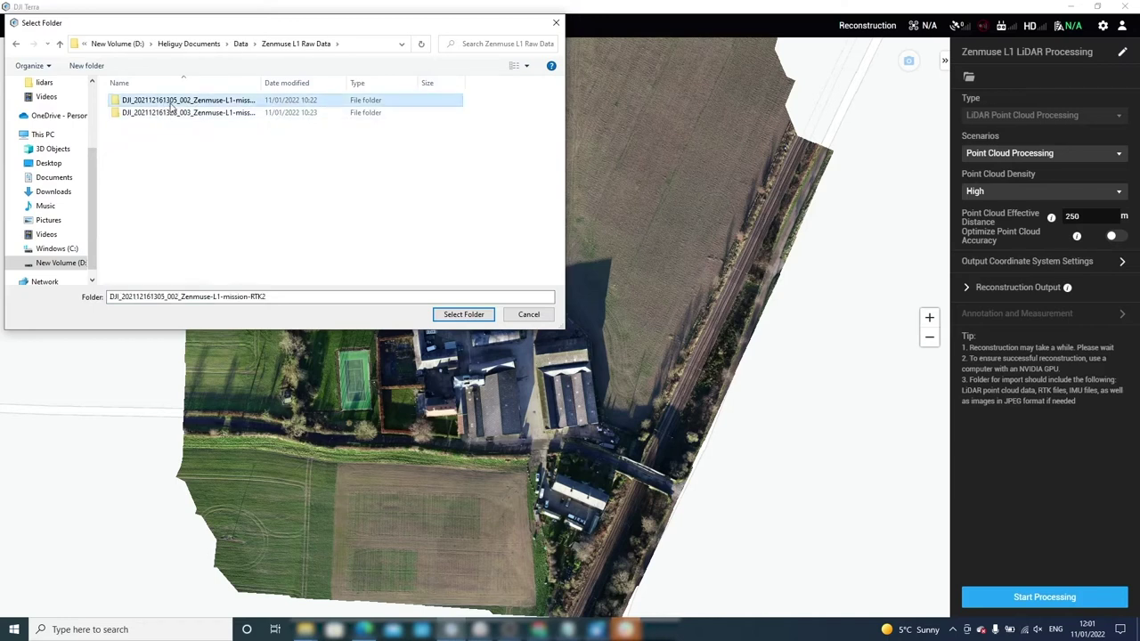
pyautogui.click(464, 315)
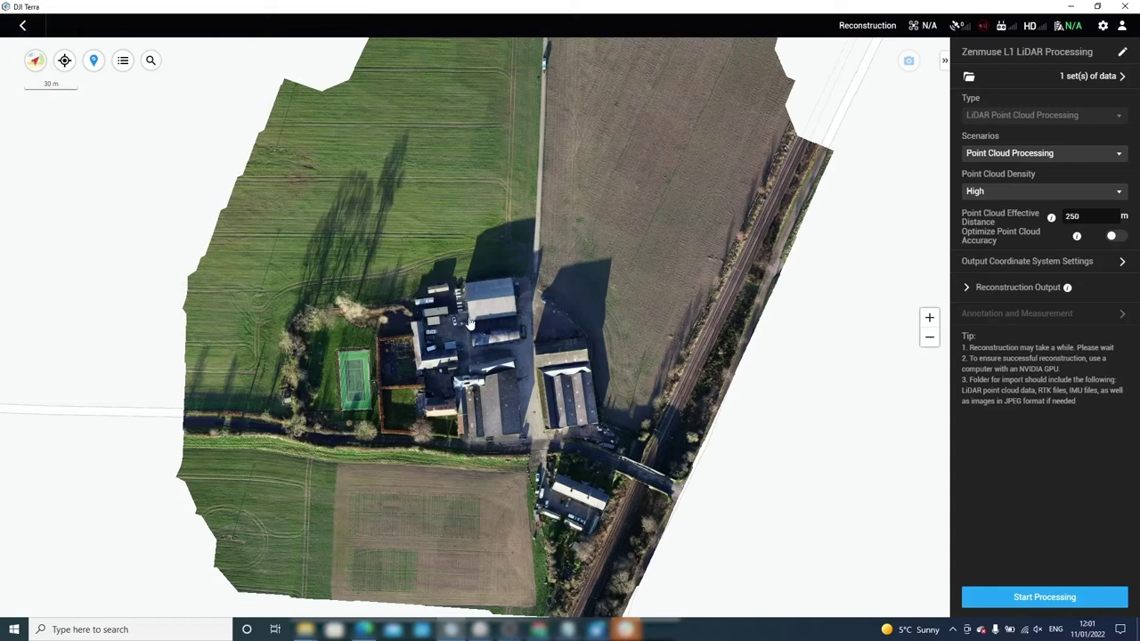
# Leave the scenario at Point Cloud Processing and density at High, and enable Optimize Point Cloud Accuracy
pyautogui.click(1061, 155)
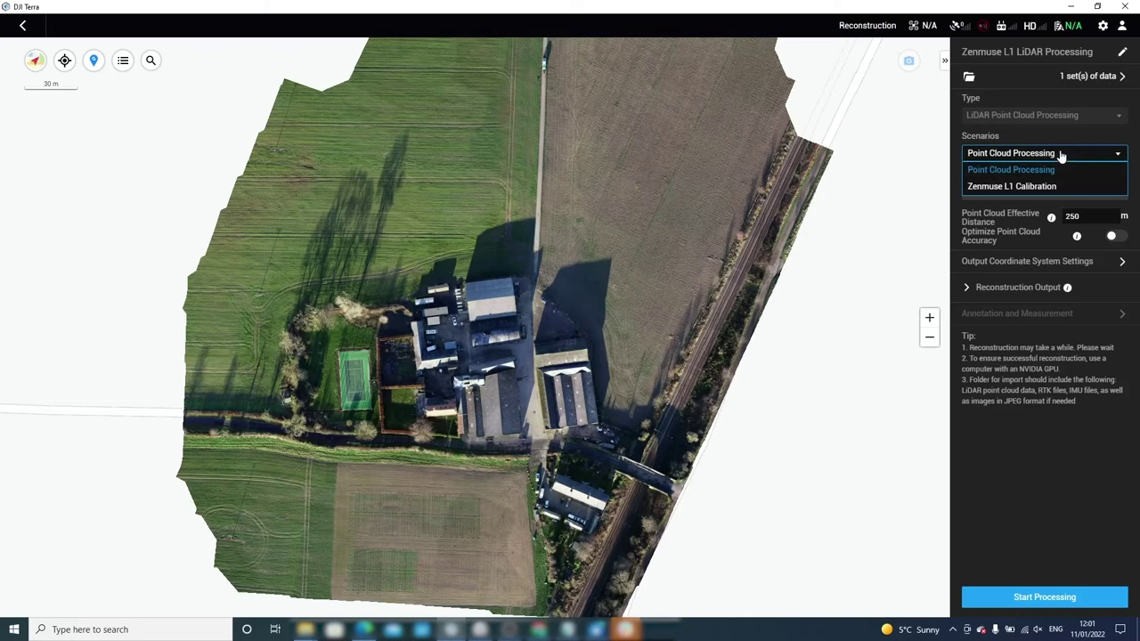
pyautogui.click(1061, 155)
pyautogui.click(1069, 192)
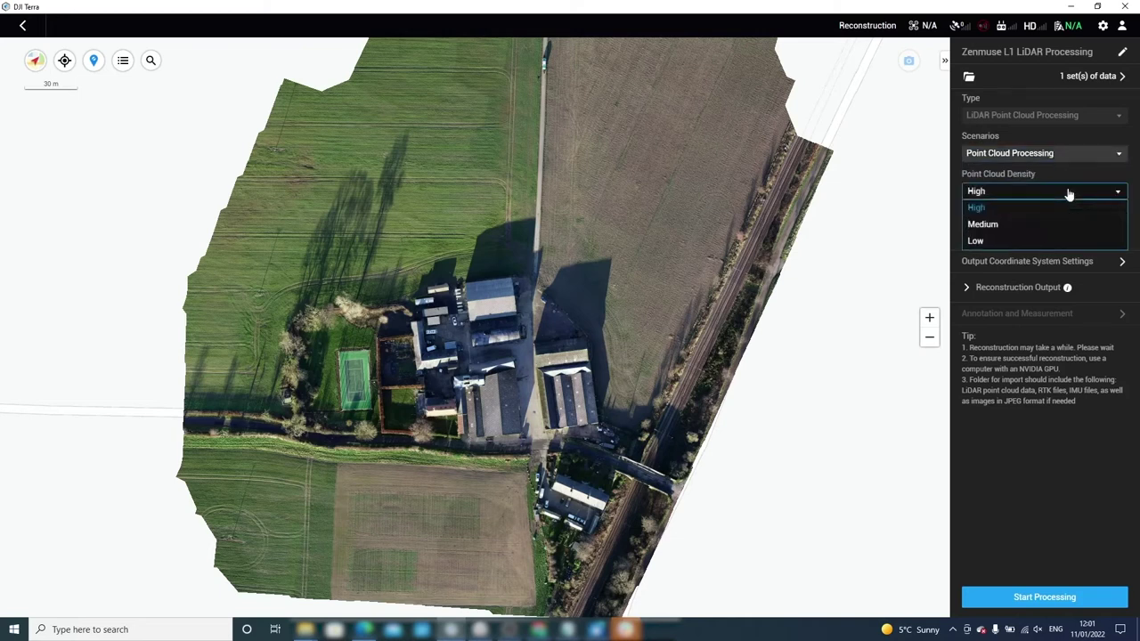
pyautogui.click(991, 209)
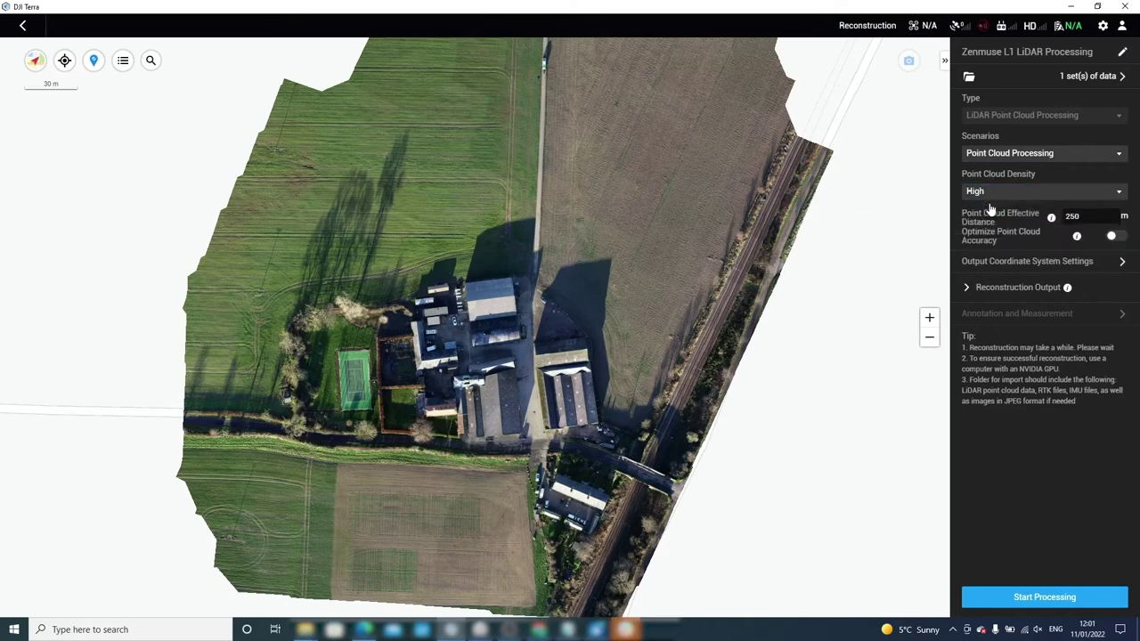
pyautogui.click(1115, 239)
# Search 'wgs' and choose WGS 84 (EPSG:4326) as the output coordinate system, then review the altitude options
pyautogui.click(1123, 264)
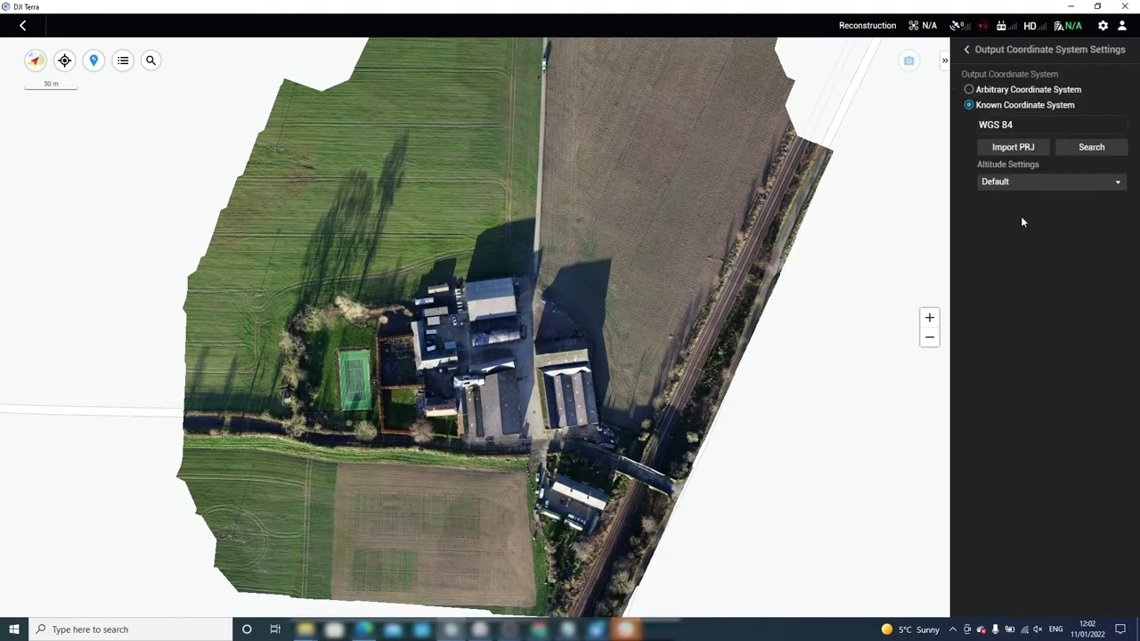
pyautogui.click(1075, 151)
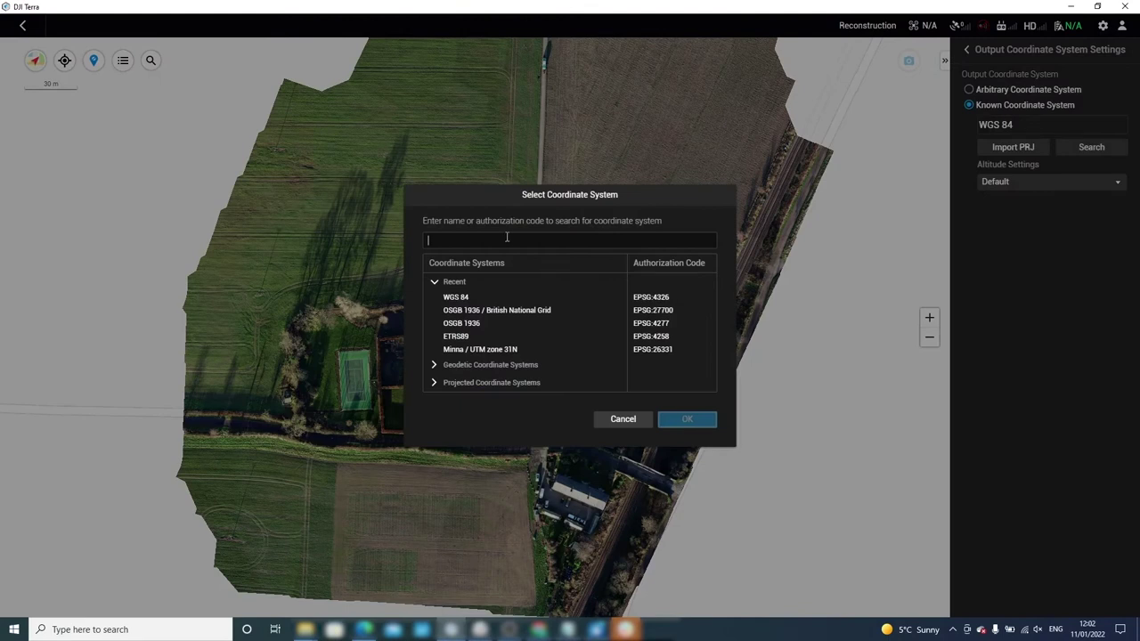
pyautogui.write('w')
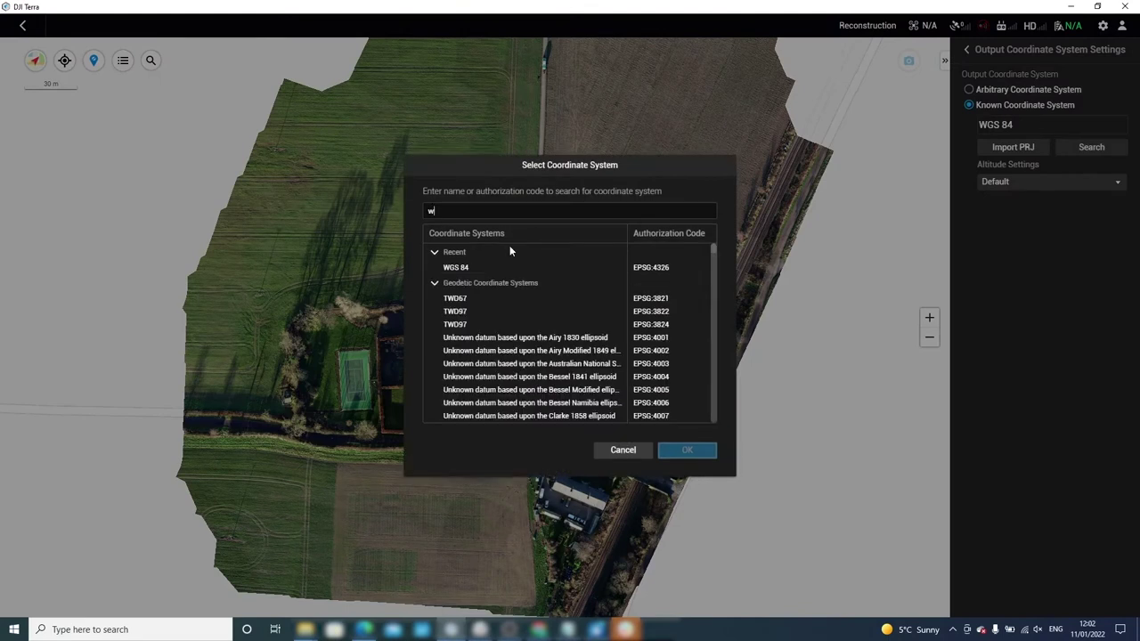
pyautogui.write('gs')
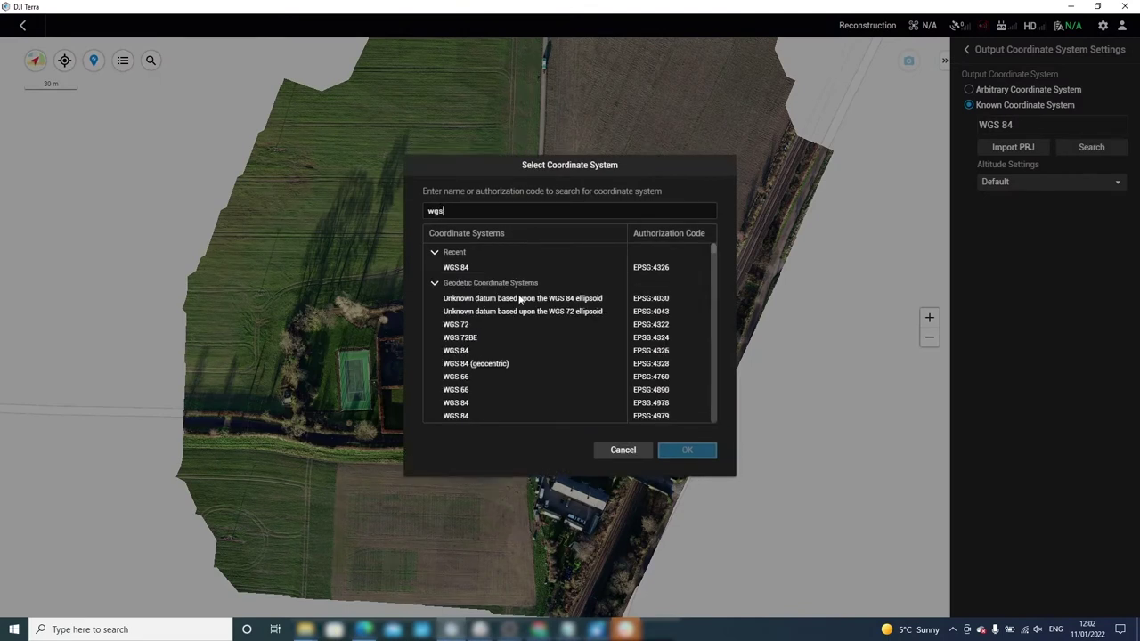
pyautogui.doubleClick(467, 351)
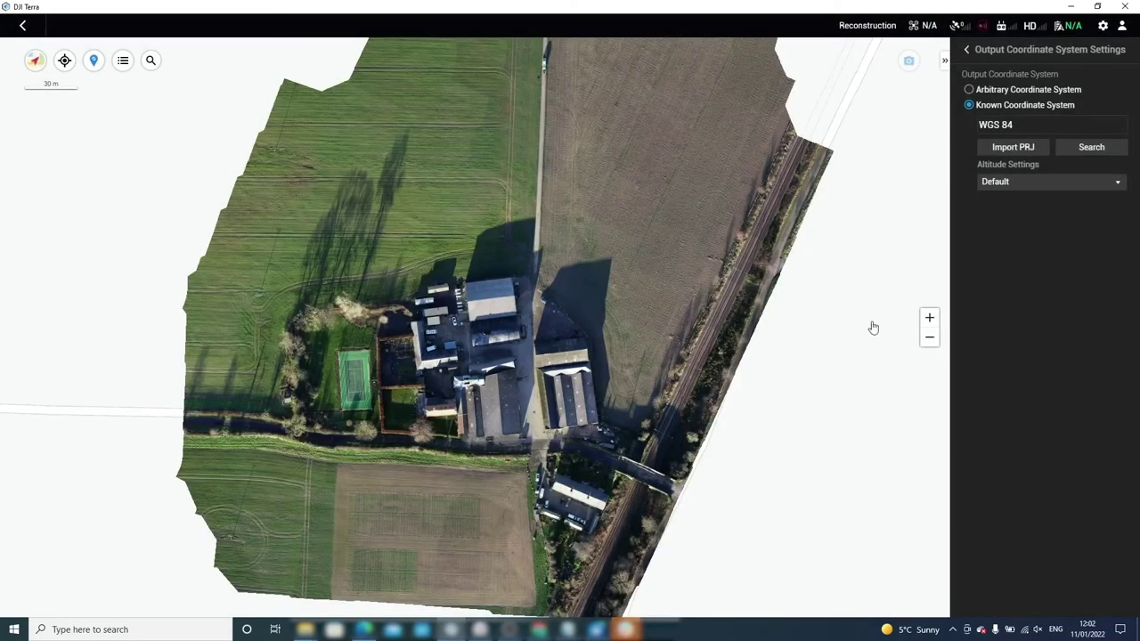
pyautogui.click(1021, 184)
# Keep Default altitude, confirm the PNTS and LAS reconstruction outputs, and start processing
pyautogui.click(1021, 185)
pyautogui.click(966, 52)
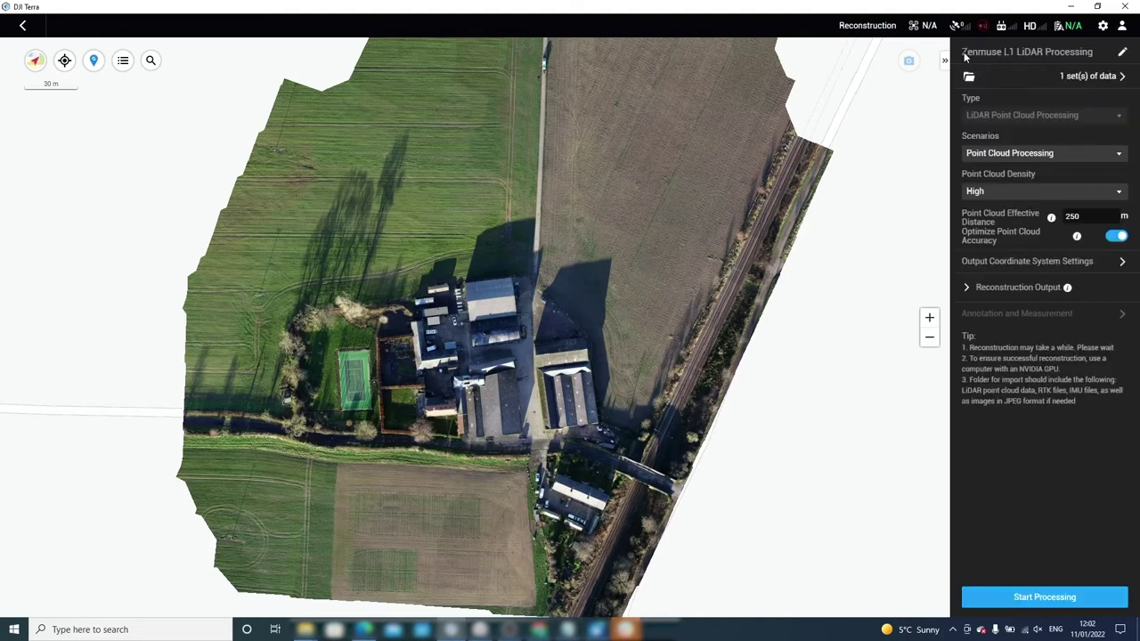
pyautogui.click(969, 291)
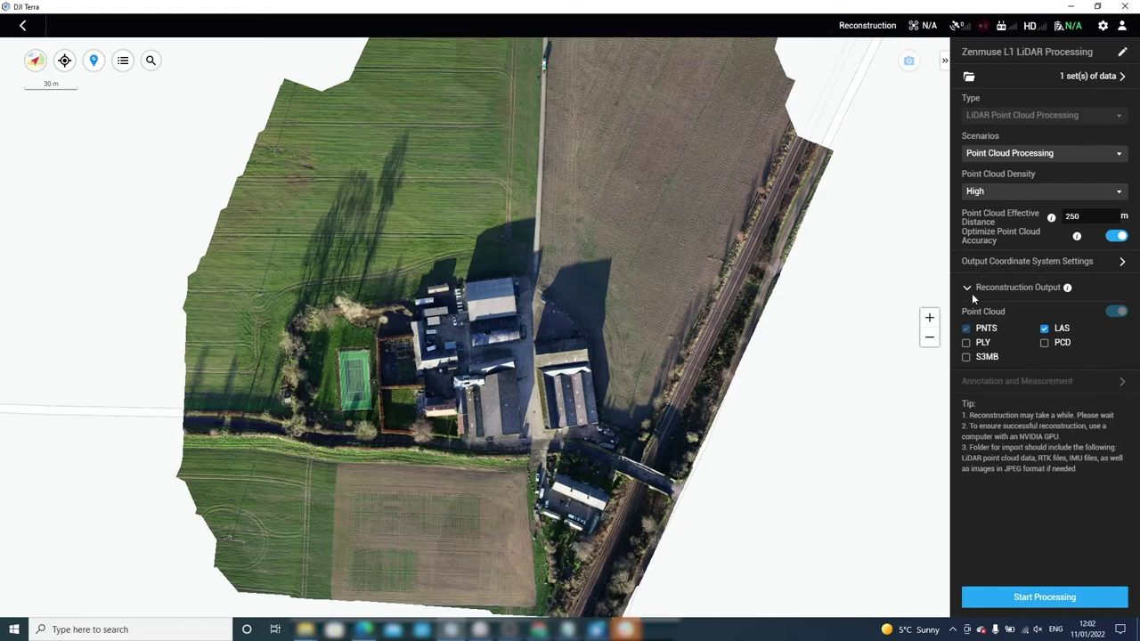
pyautogui.click(968, 288)
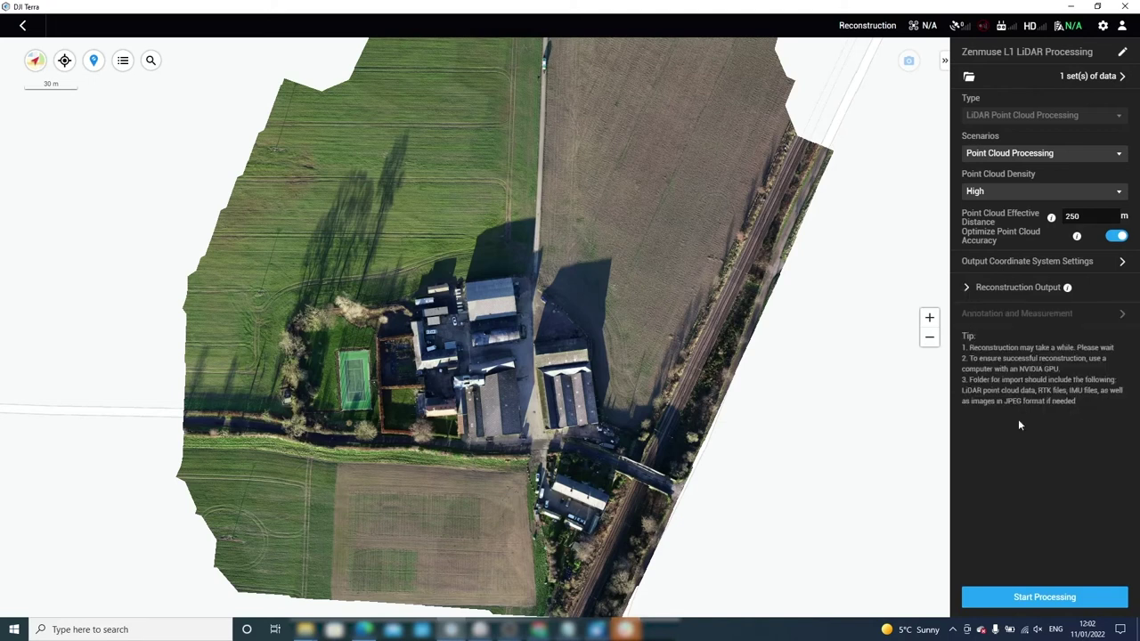
pyautogui.click(1056, 599)
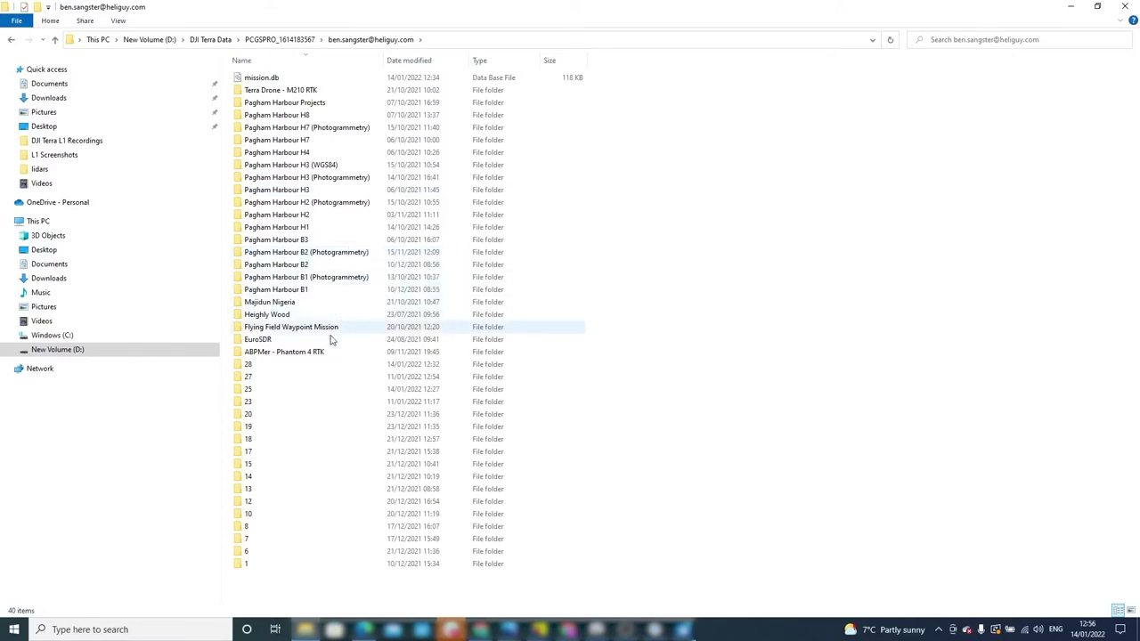
# Browse into folder 25 > lidars > terra_las to show the 3.51 GB cloud LAS file
pyautogui.doubleClick(322, 393)
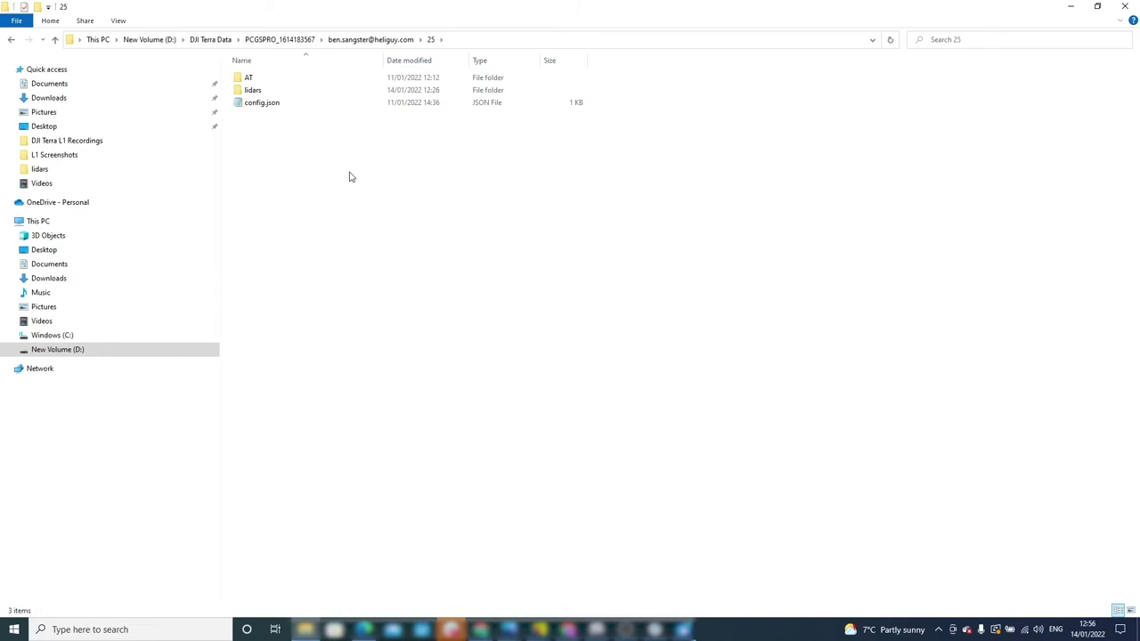
pyautogui.doubleClick(259, 90)
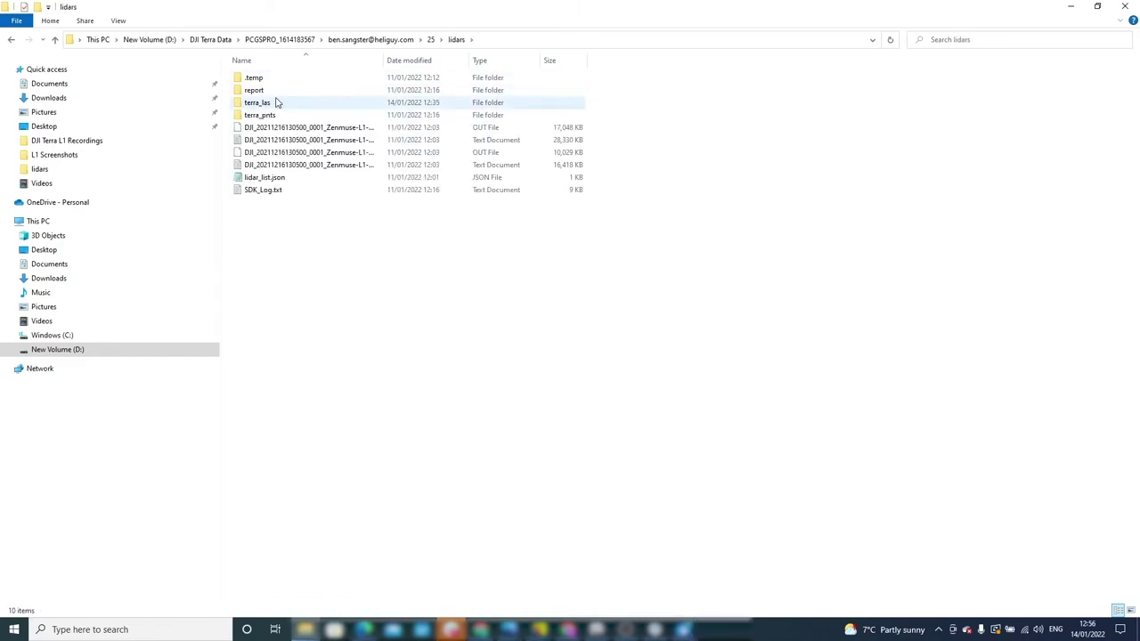
pyautogui.click(276, 103)
pyautogui.doubleClick(276, 103)
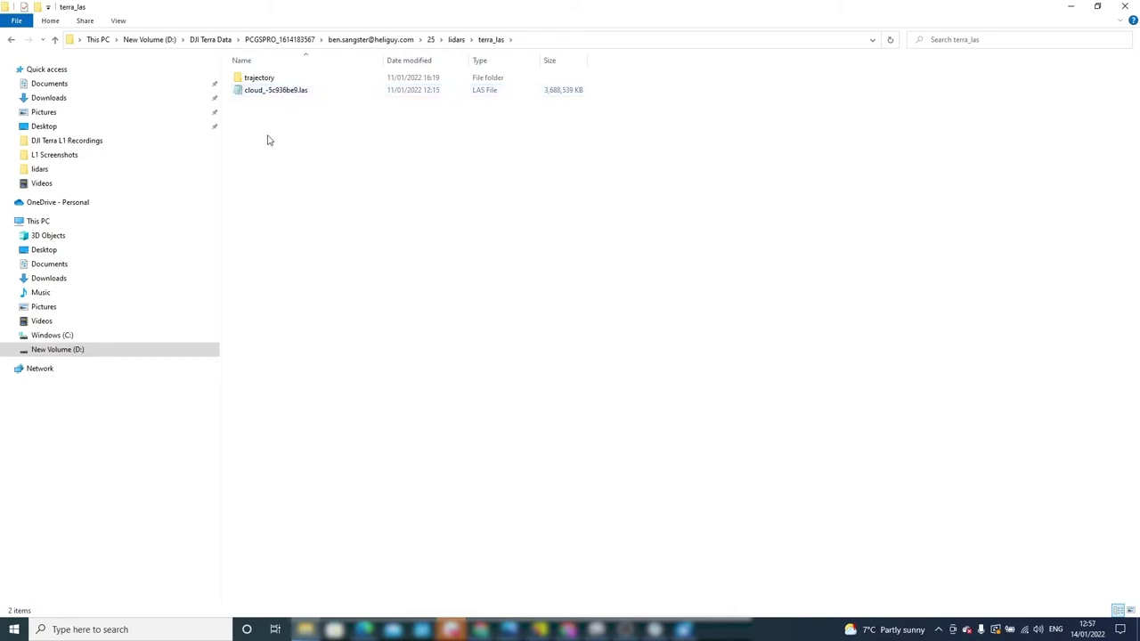
# Back in lidars, view the sbet trajectory text file, close it, then open the smrmsg accuracy file
pyautogui.click(10, 40)
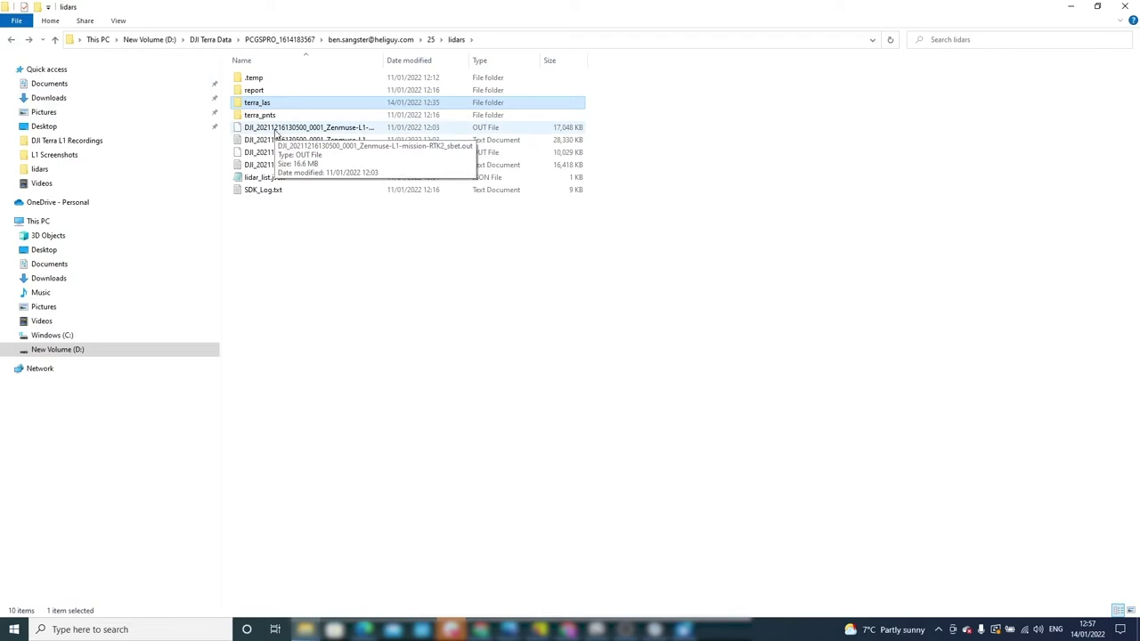
pyautogui.doubleClick(272, 140)
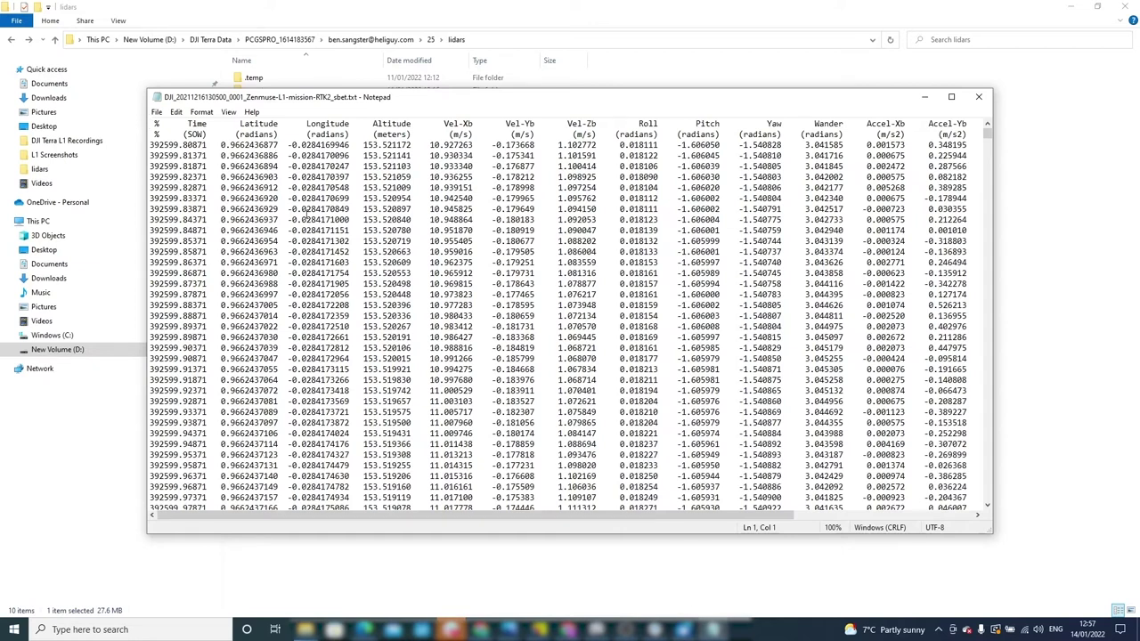
pyautogui.hotkey('alt', 'F4')
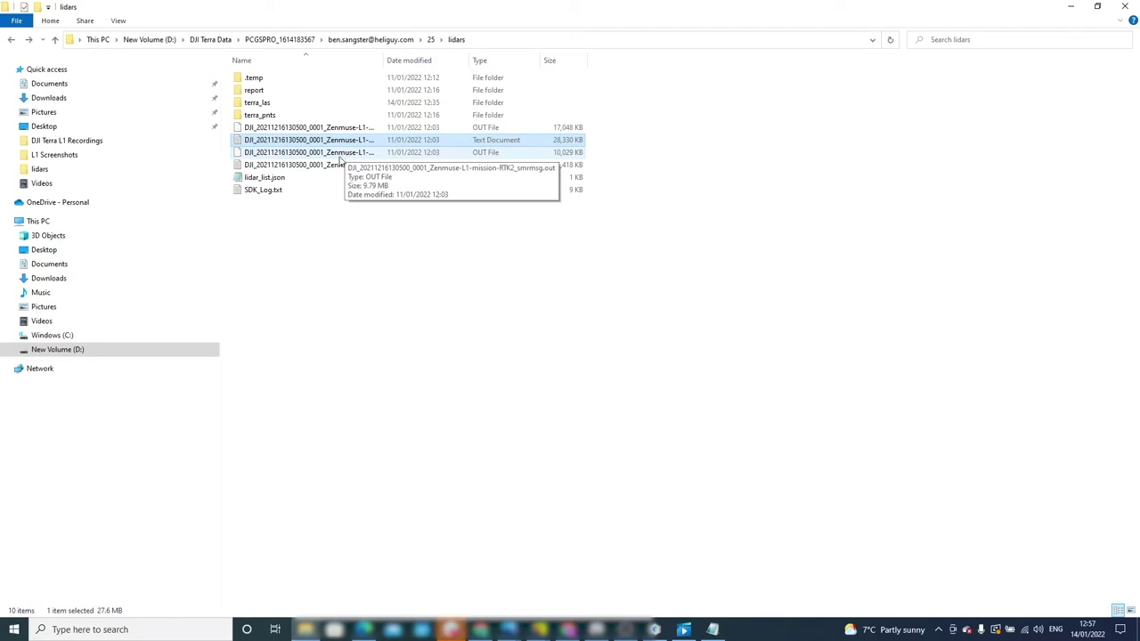
pyautogui.doubleClick(335, 167)
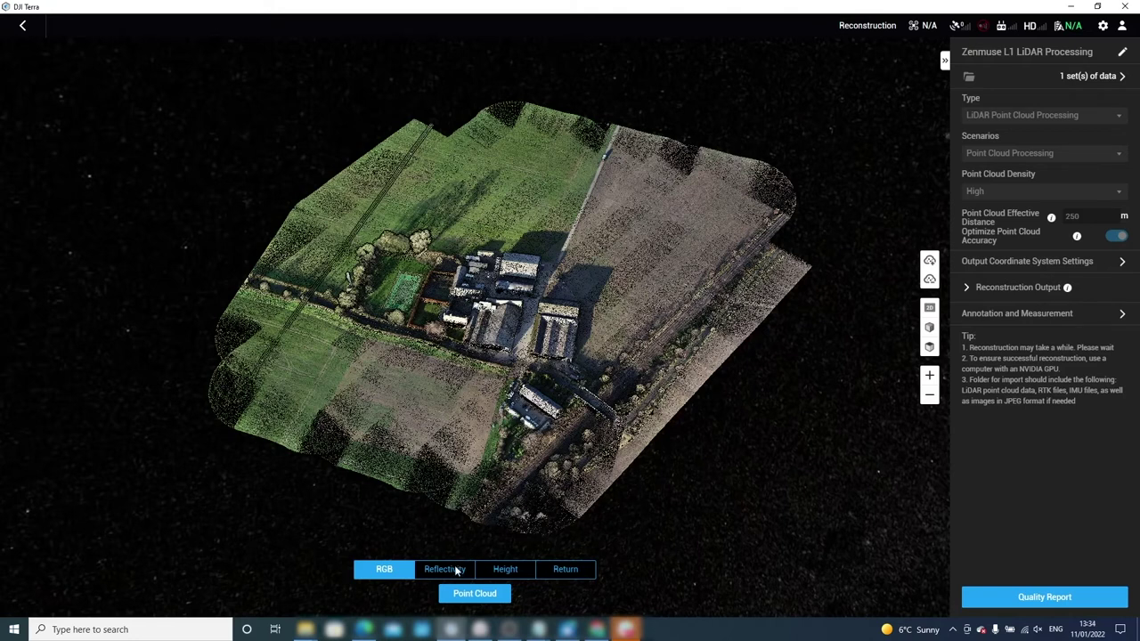
# Colour the point cloud by Reflectivity, showing a legend from 8 to 78
pyautogui.click(457, 571)
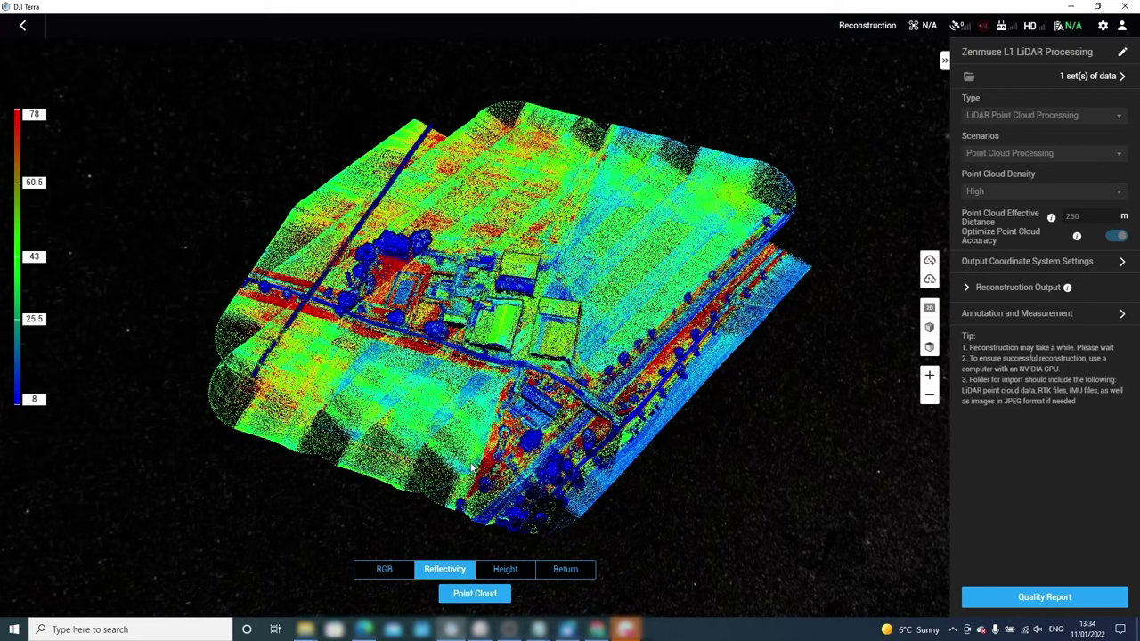
# Colour the point cloud by Height, then by Return number
pyautogui.click(504, 570)
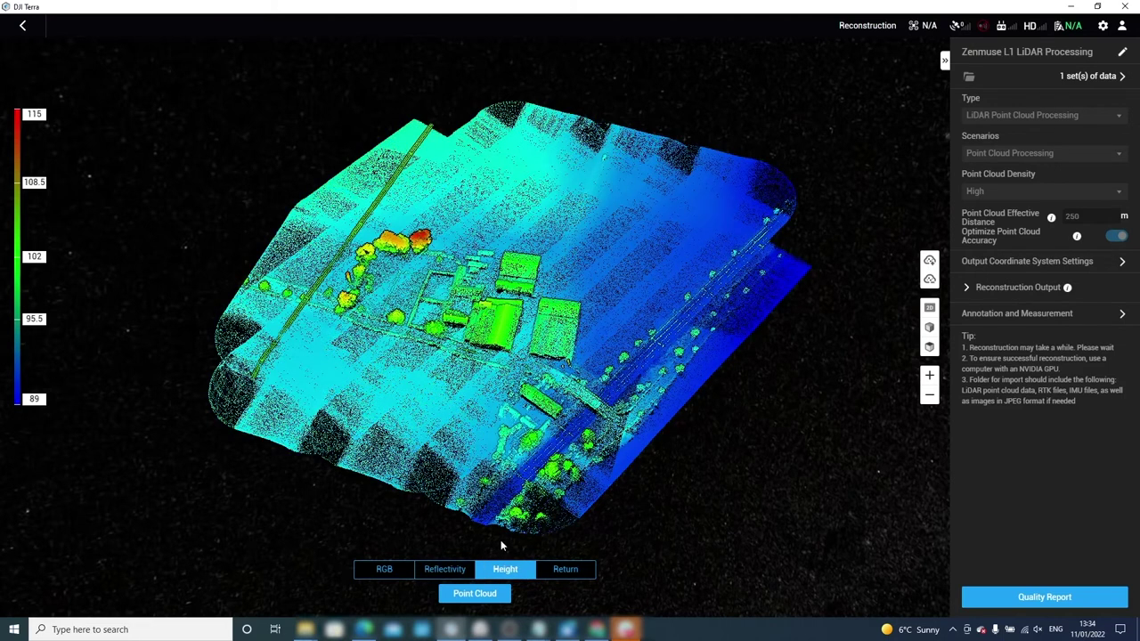
pyautogui.click(563, 573)
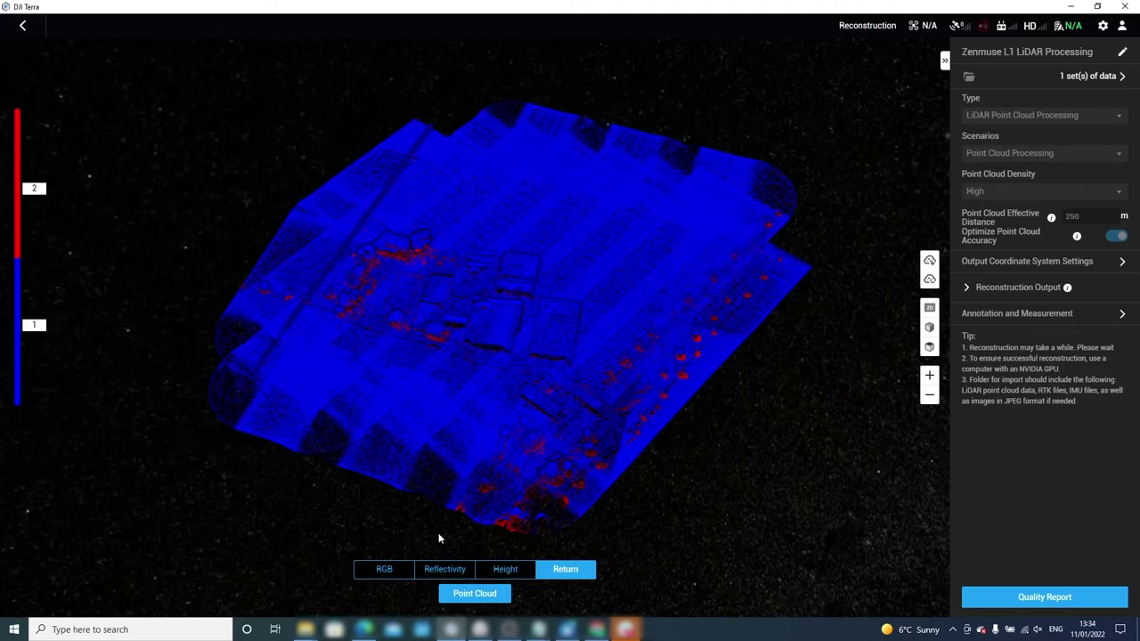
# Restore RGB colours, switch between top-down and 3D views, and zoom in and out around the farm buildings
pyautogui.click(388, 568)
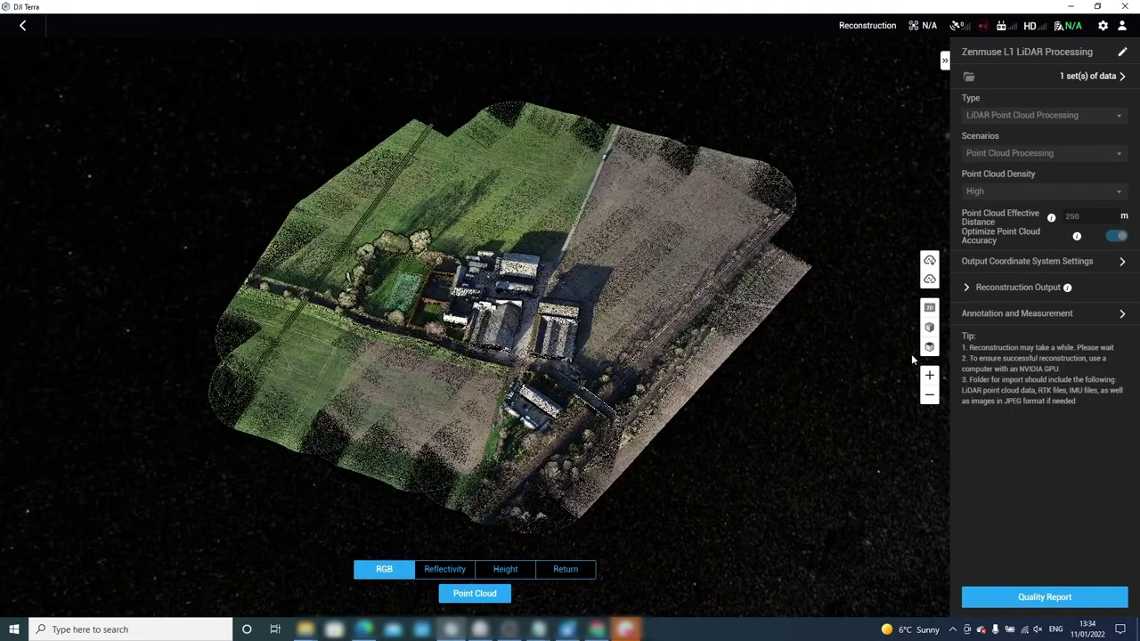
pyautogui.click(930, 308)
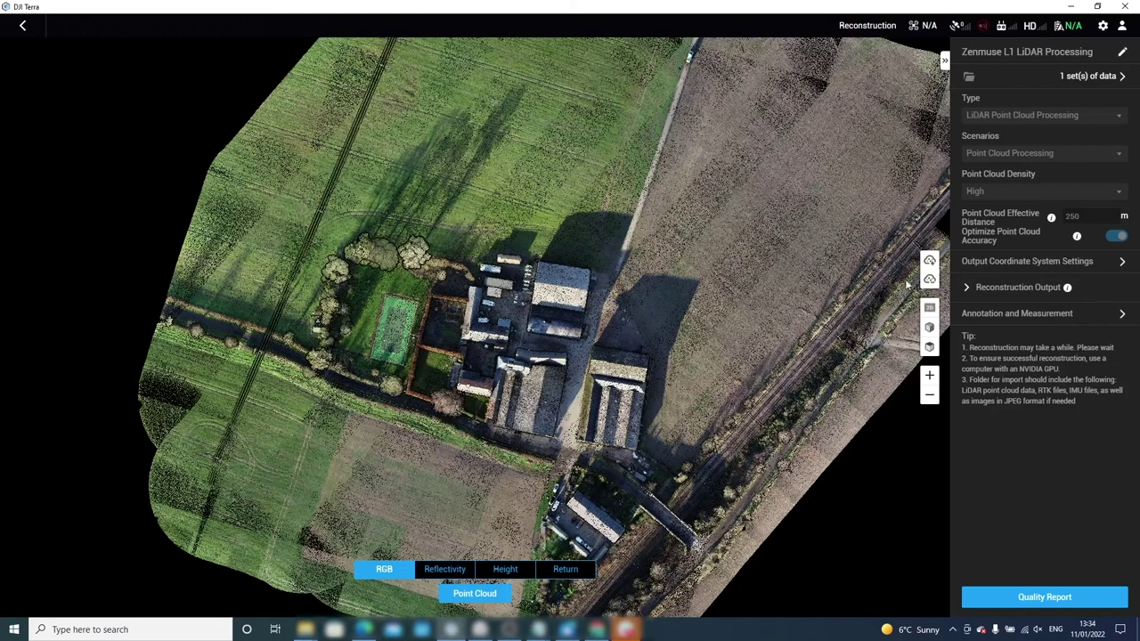
pyautogui.click(929, 328)
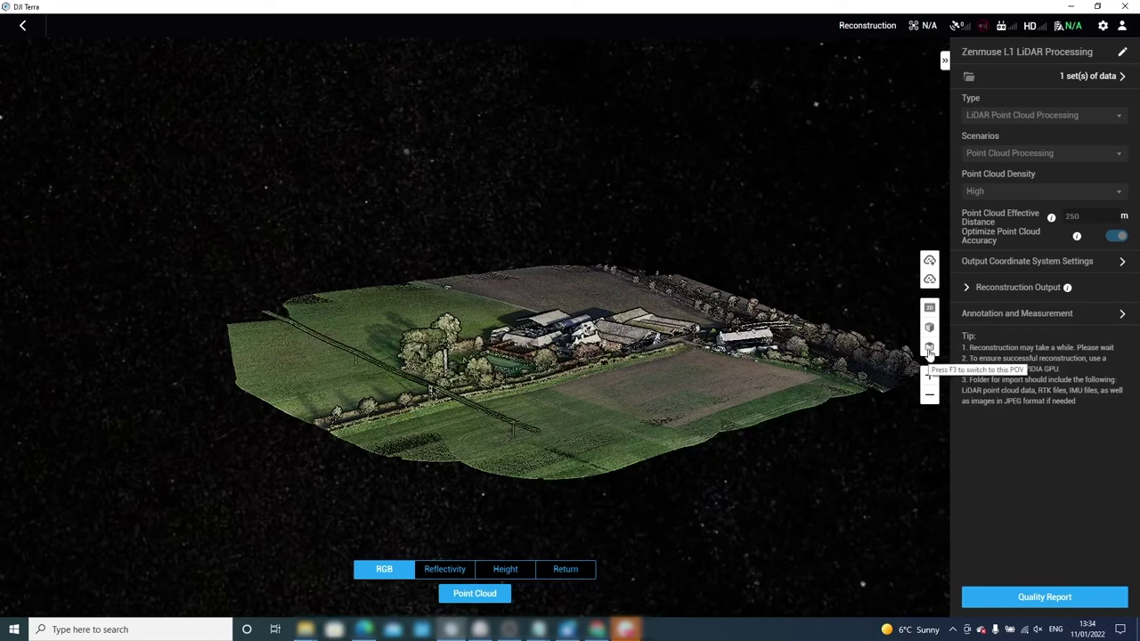
pyautogui.click(930, 347)
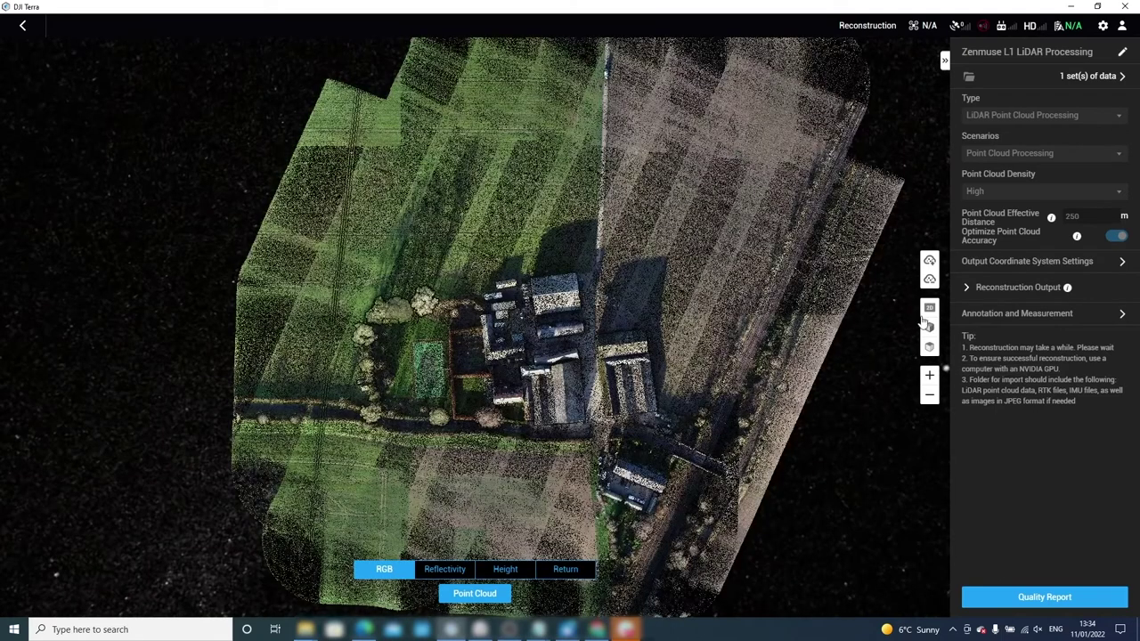
pyautogui.click(929, 314)
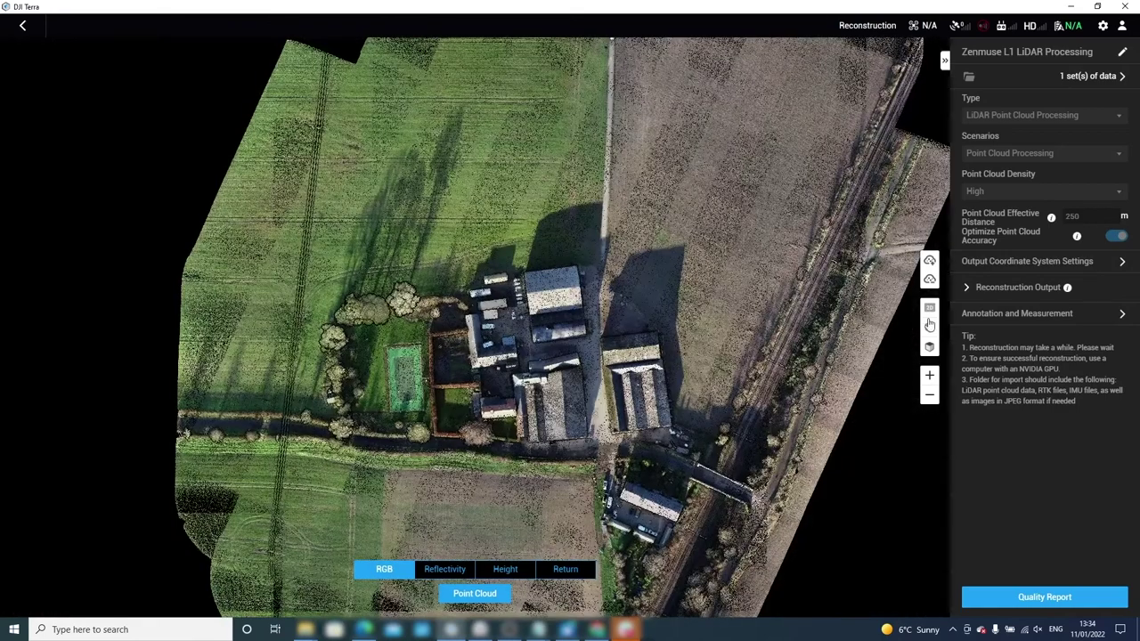
pyautogui.click(929, 379)
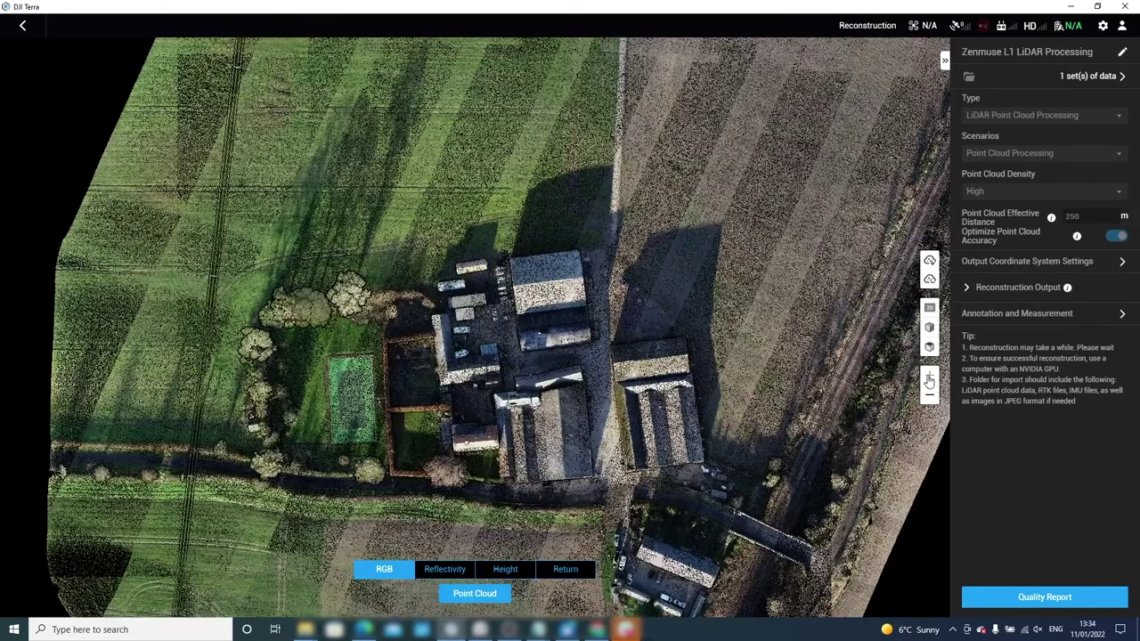
pyautogui.click(929, 379)
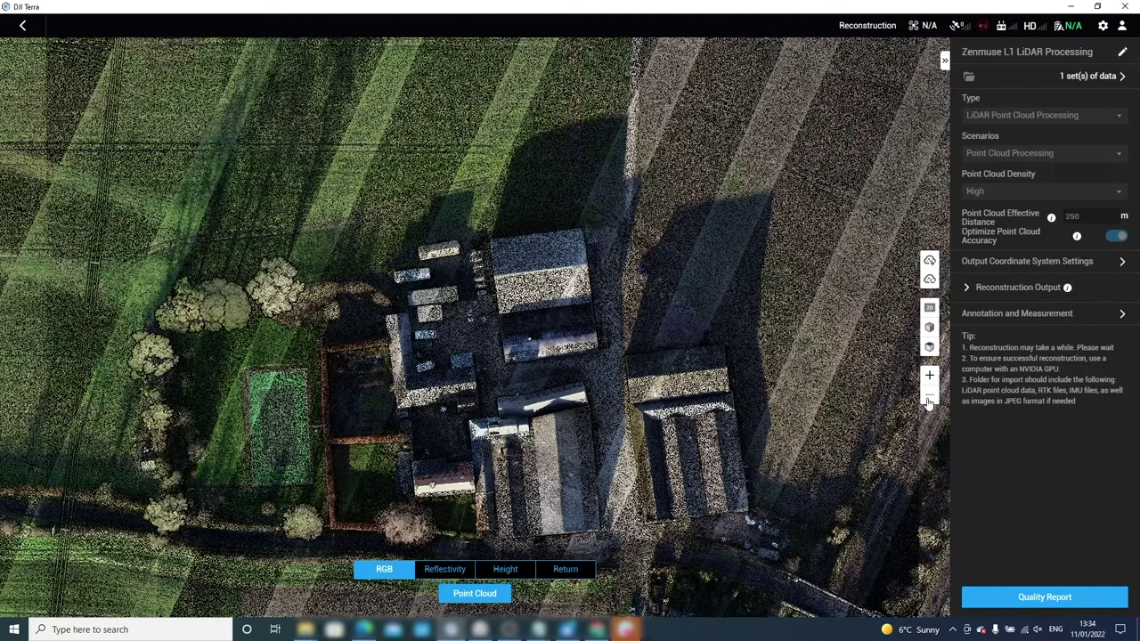
pyautogui.click(928, 401)
pyautogui.click(929, 401)
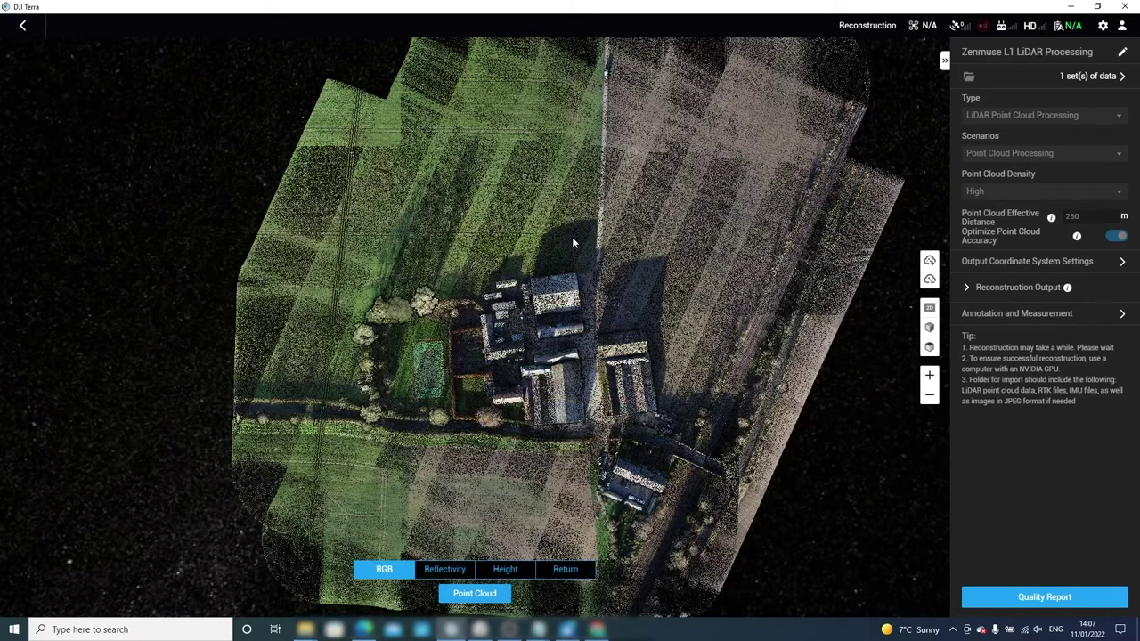
pyautogui.moveTo(572, 237)
pyautogui.mouseDown()
pyautogui.moveTo(579, 383)
pyautogui.moveTo(582, 255)
pyautogui.mouseUp()
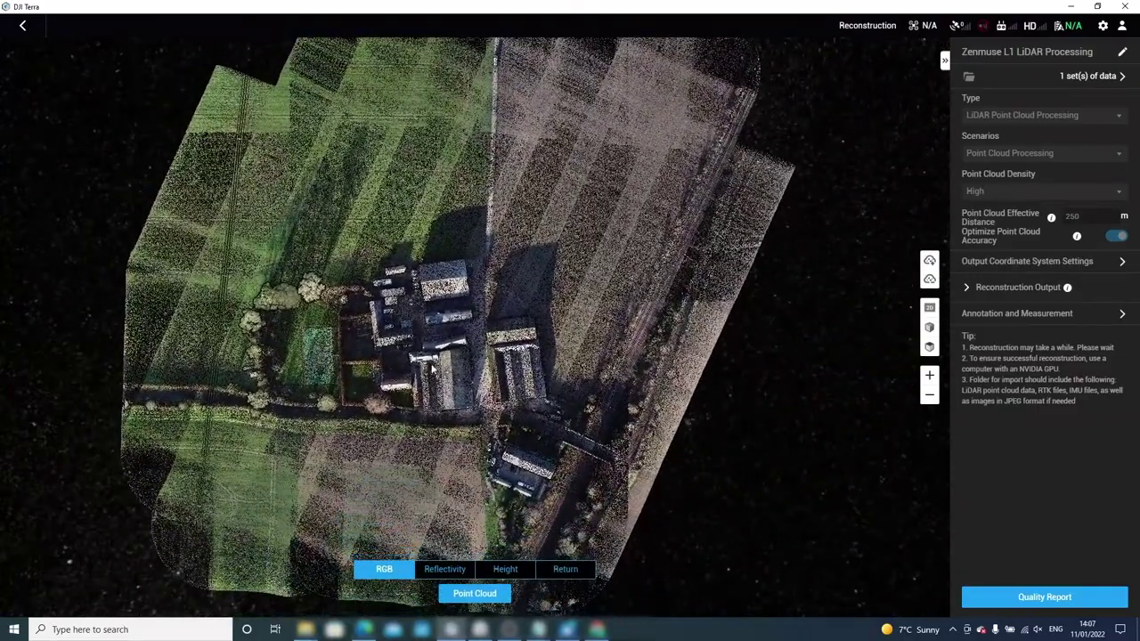
pyautogui.moveTo(459, 381); pyautogui.dragTo(525, 352)
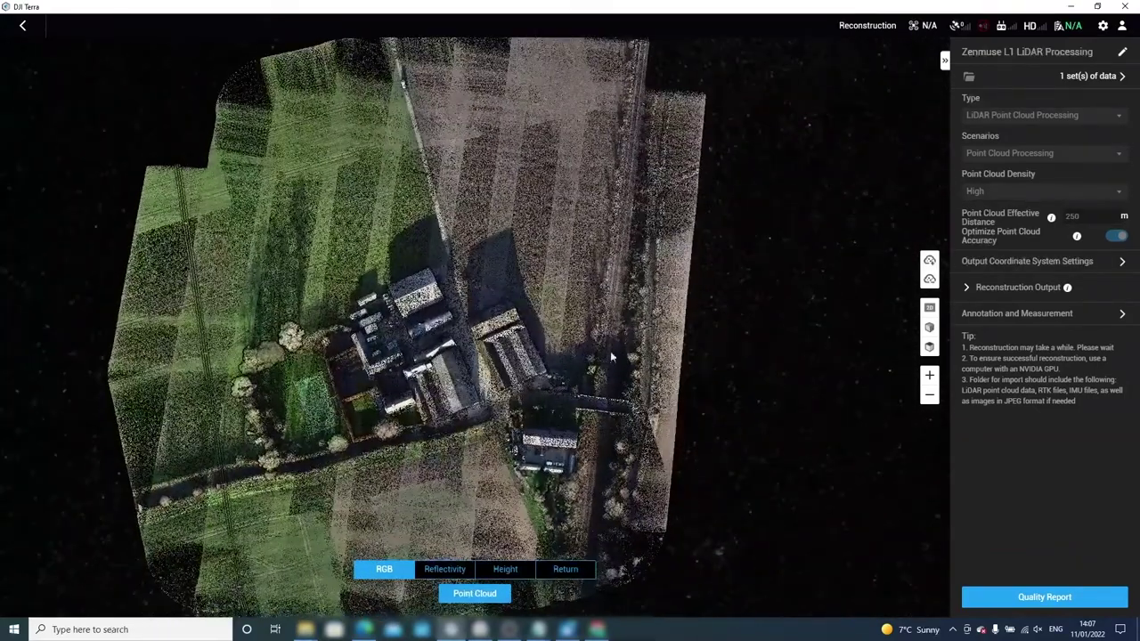
pyautogui.click(927, 349)
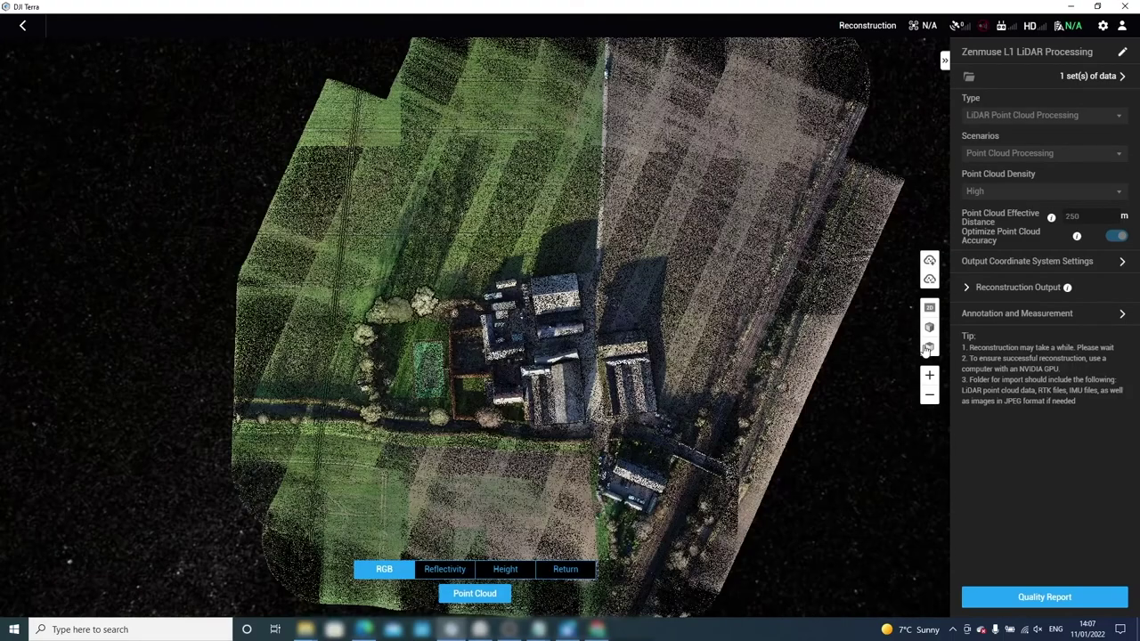
pyautogui.scroll(5, 562, 505)
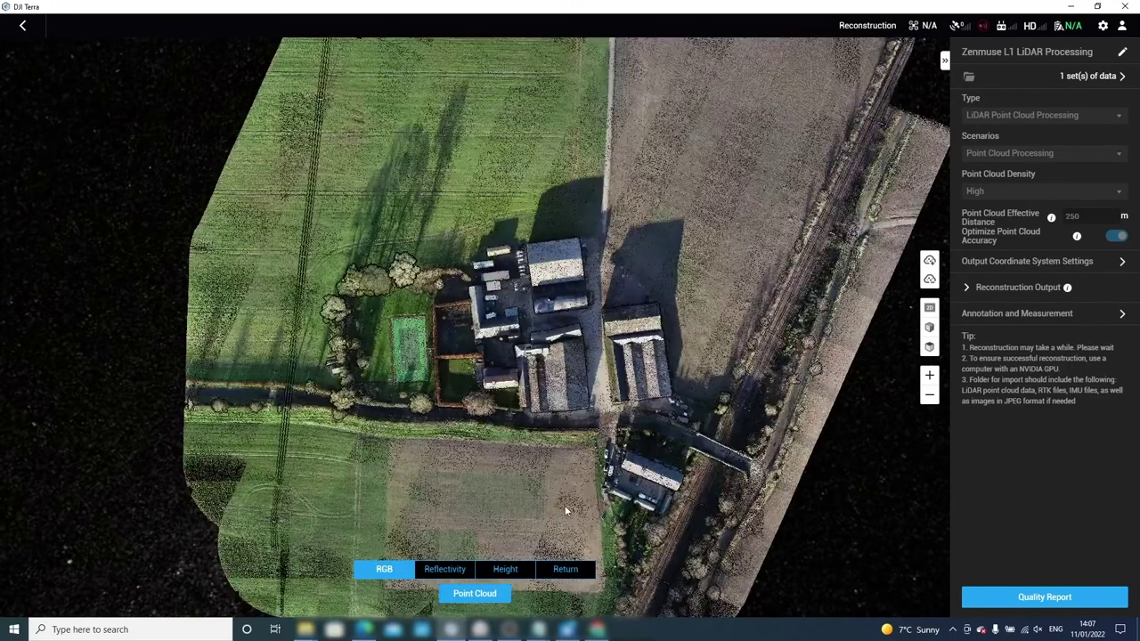
pyautogui.scroll(3, 615, 472)
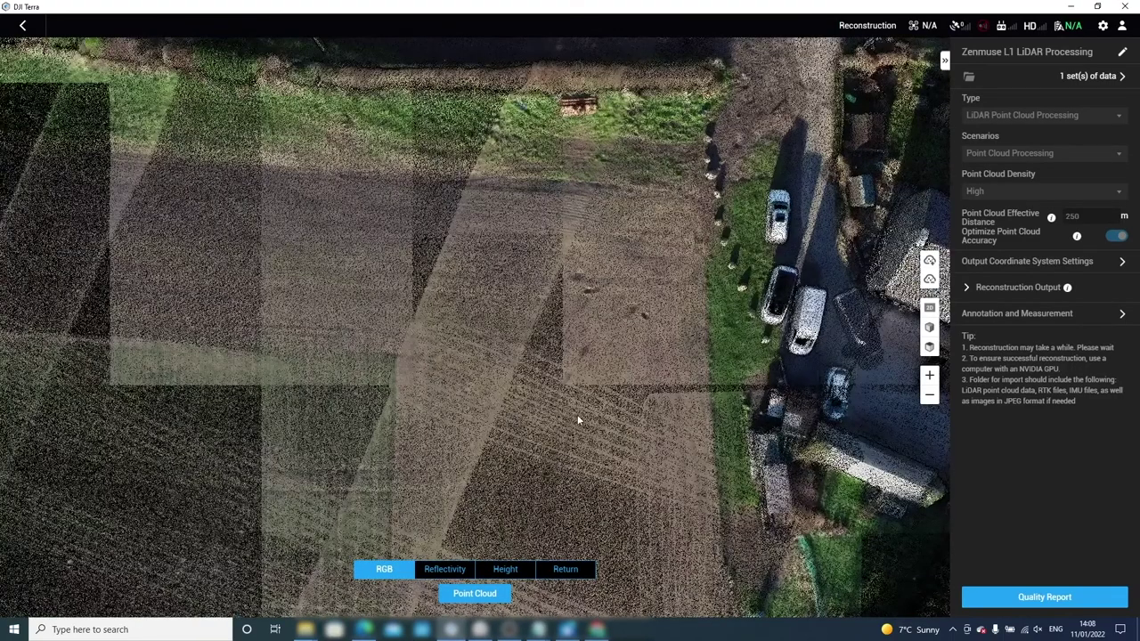
pyautogui.scroll(5, 576, 416)
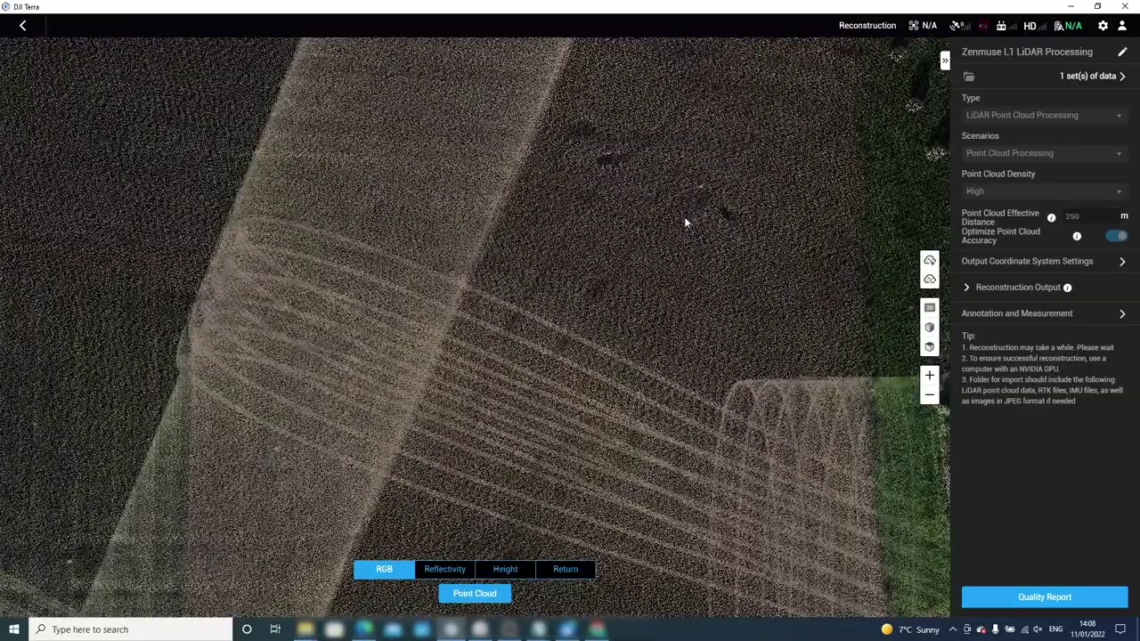
pyautogui.scroll(1, 683, 222)
pyautogui.scroll(1, 681, 225)
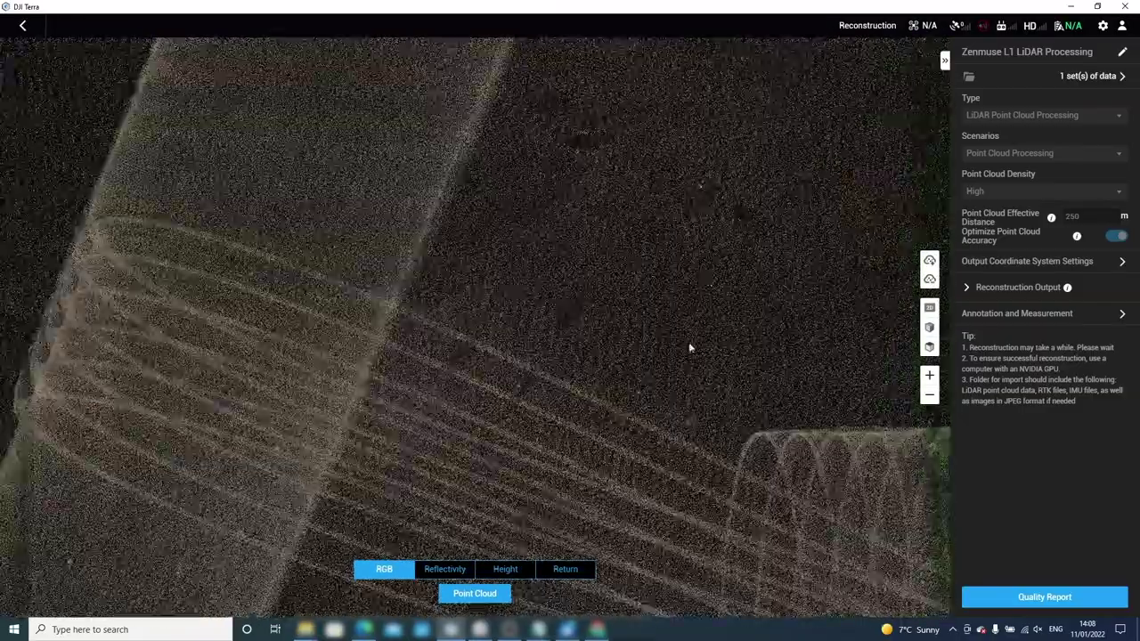
pyautogui.moveTo(690, 348); pyautogui.dragTo(638, 378)
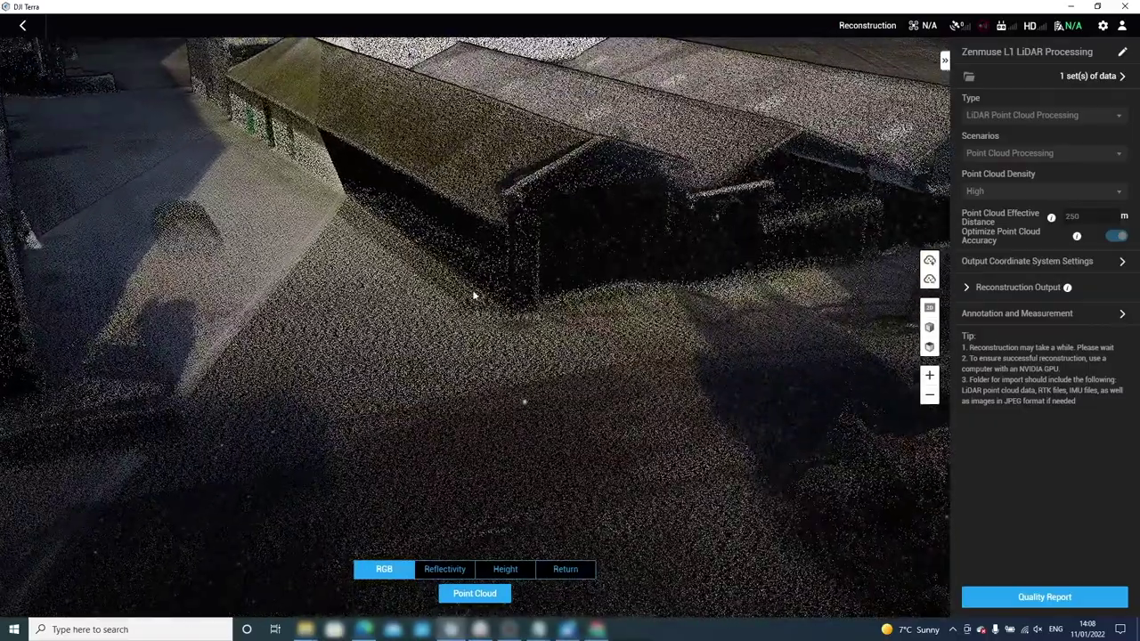
pyautogui.moveTo(497, 307); pyautogui.dragTo(513, 313)
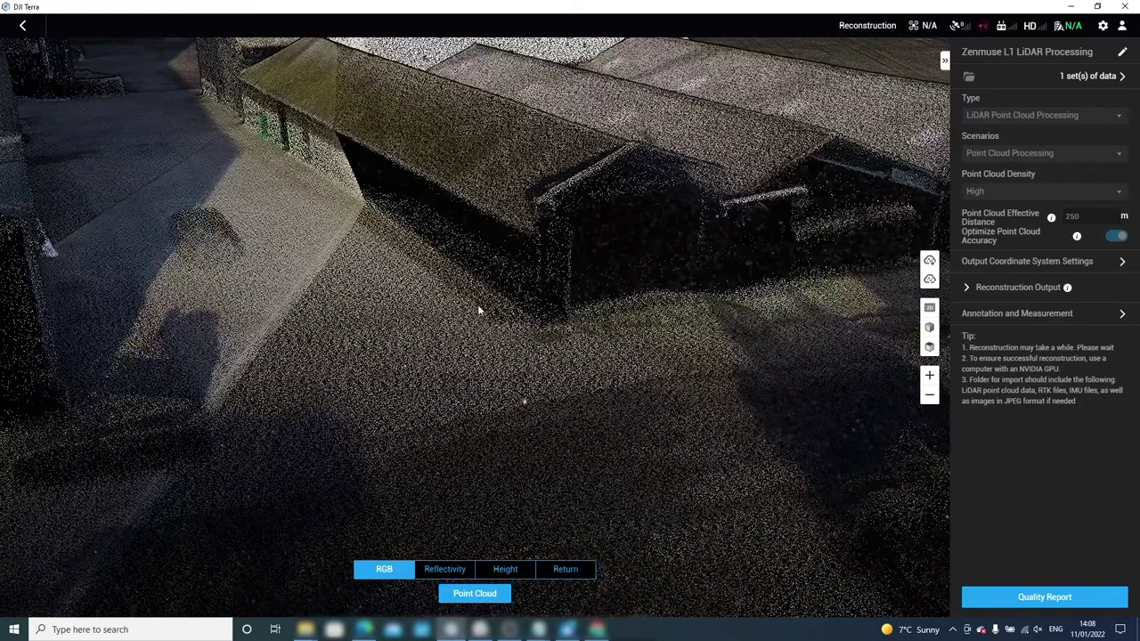
pyautogui.click(930, 347)
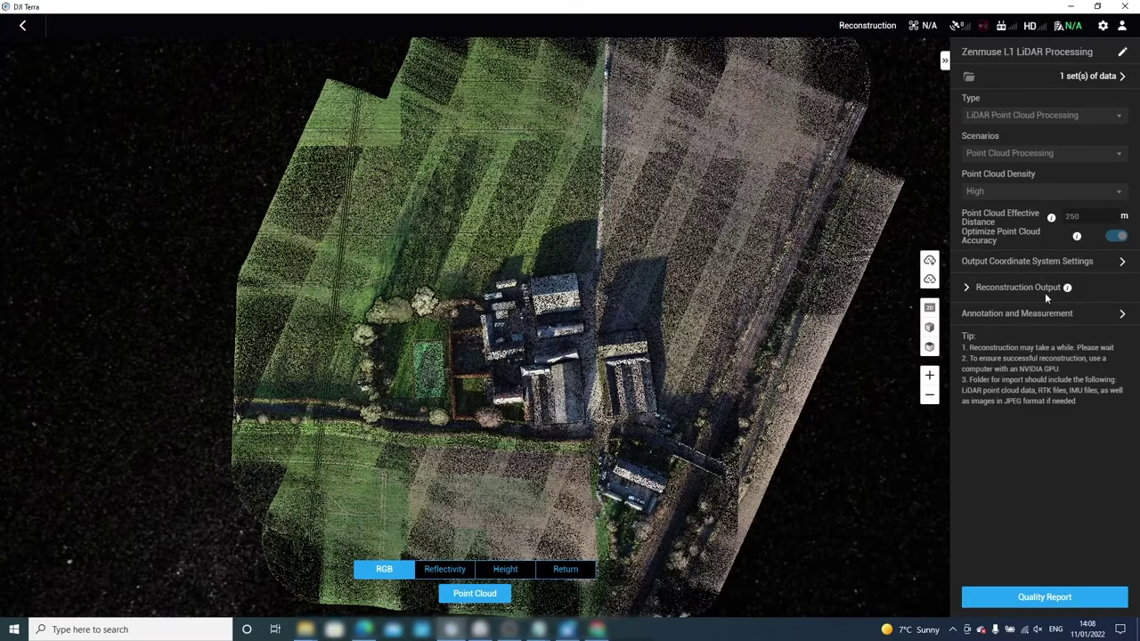
# Open Annotation and Measurement, take a trial coordinate reading in the field, then discard it
pyautogui.click(1124, 318)
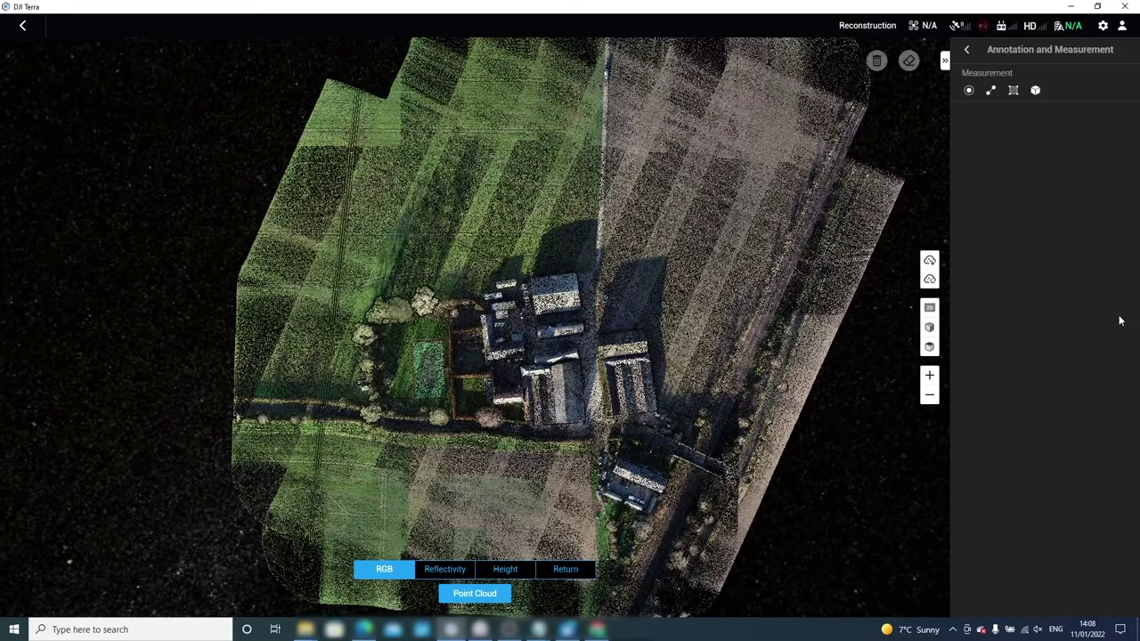
pyautogui.click(969, 92)
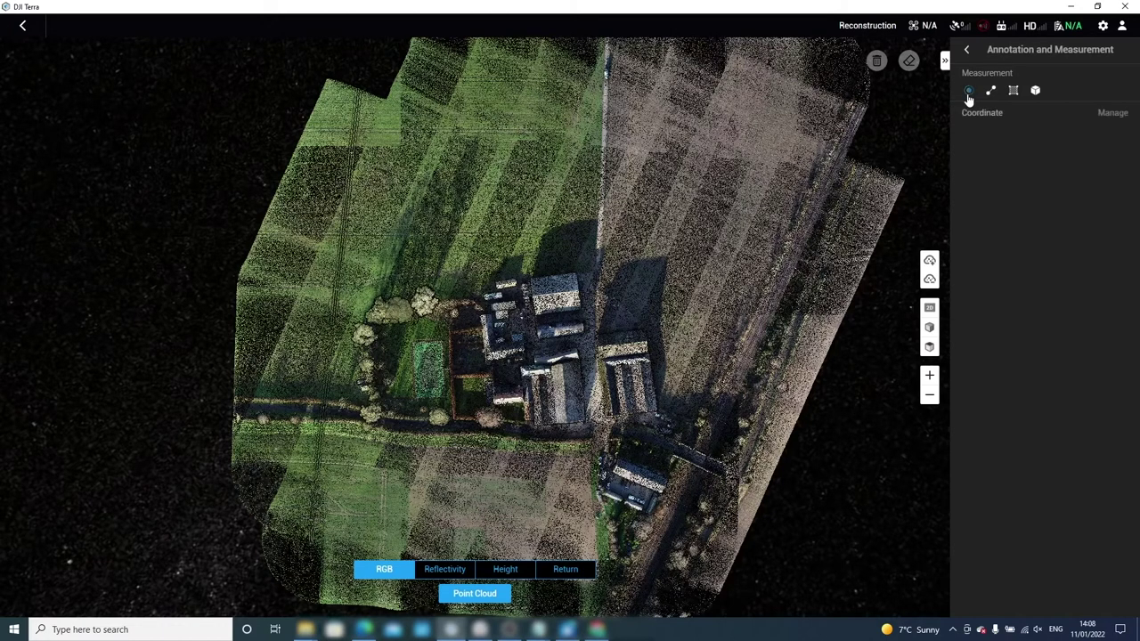
pyautogui.click(516, 131)
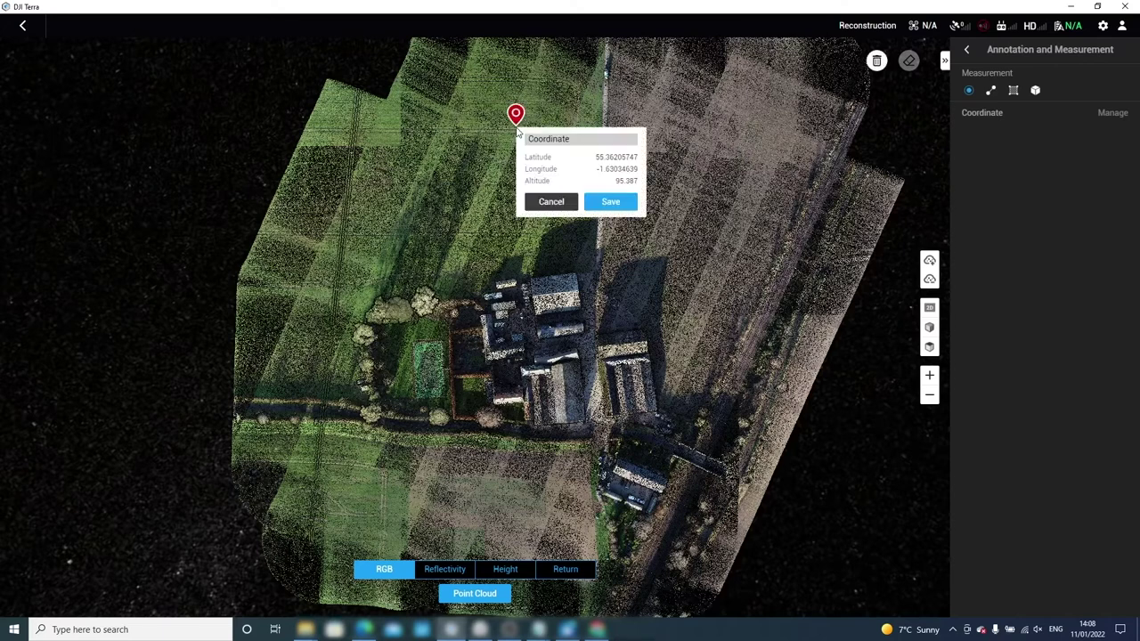
pyautogui.click(549, 203)
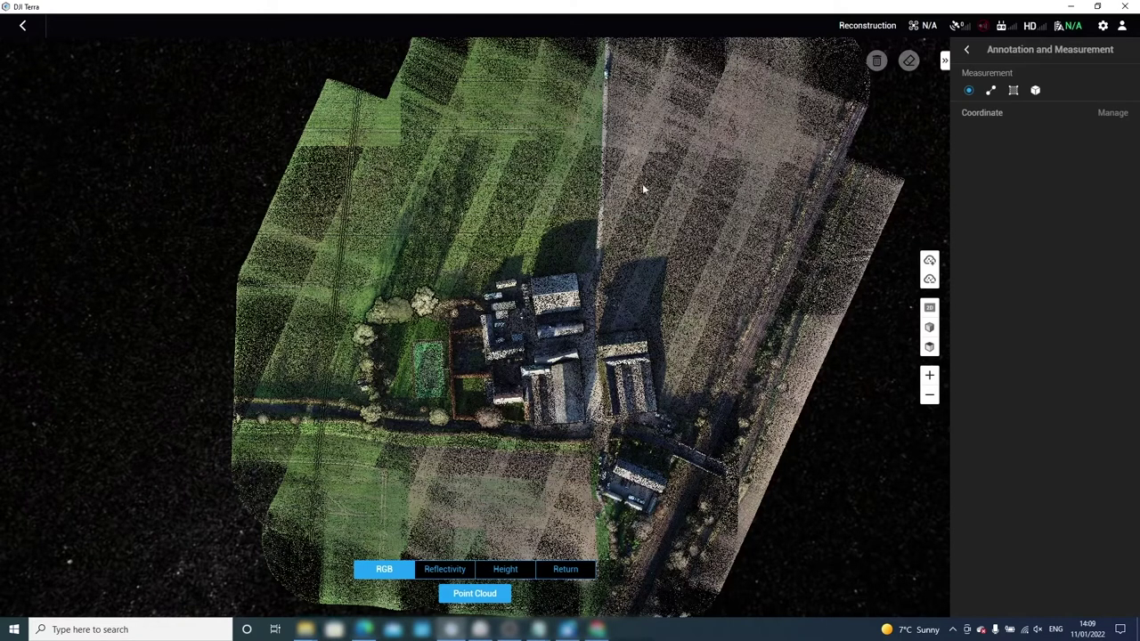
# With the Distance tool, zoom in and place the first point on the lane by the building
pyautogui.click(992, 92)
pyautogui.scroll(5, 626, 410)
pyautogui.scroll(2, 616, 386)
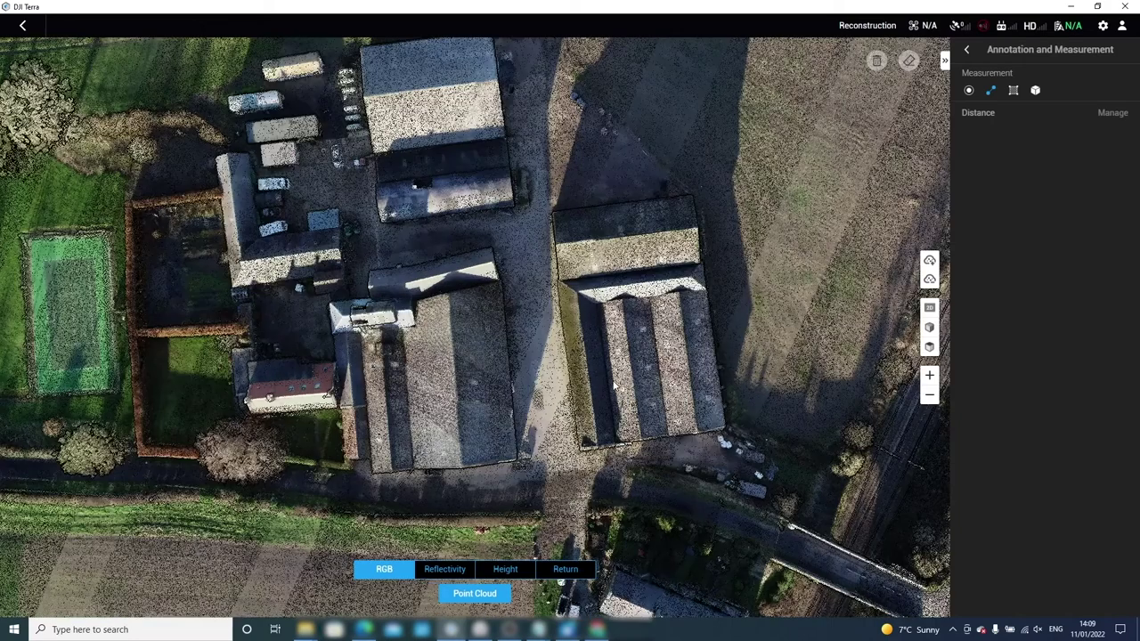
pyautogui.click(547, 213)
# End the distance at the building's lower-left corner and save the 51.15 m measurement
pyautogui.click(577, 448)
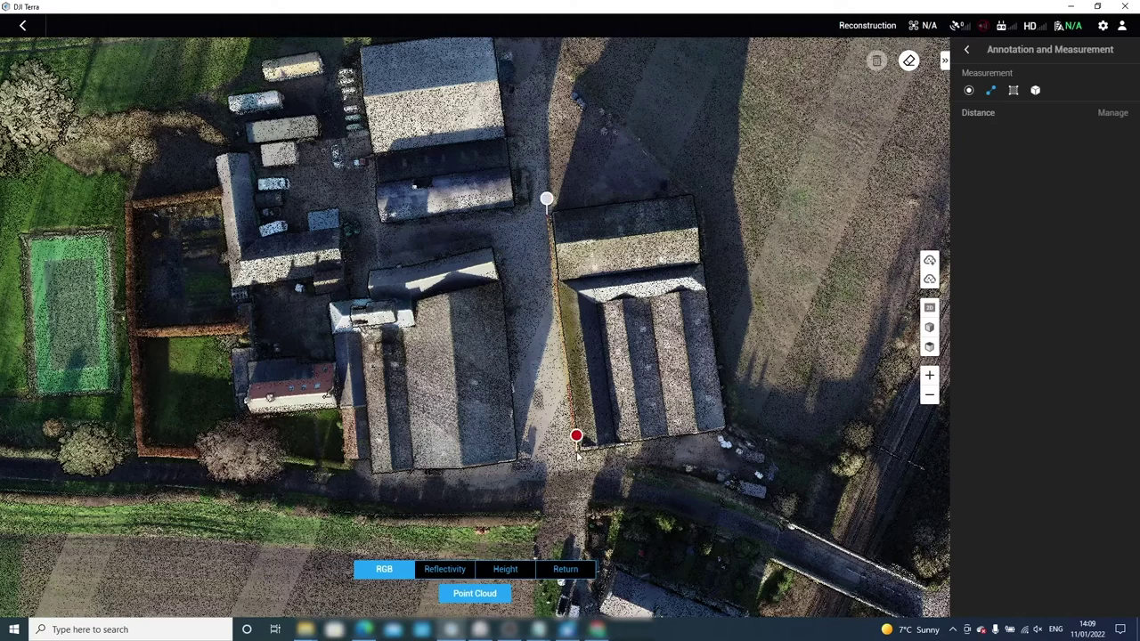
pyautogui.rightClick(530, 359)
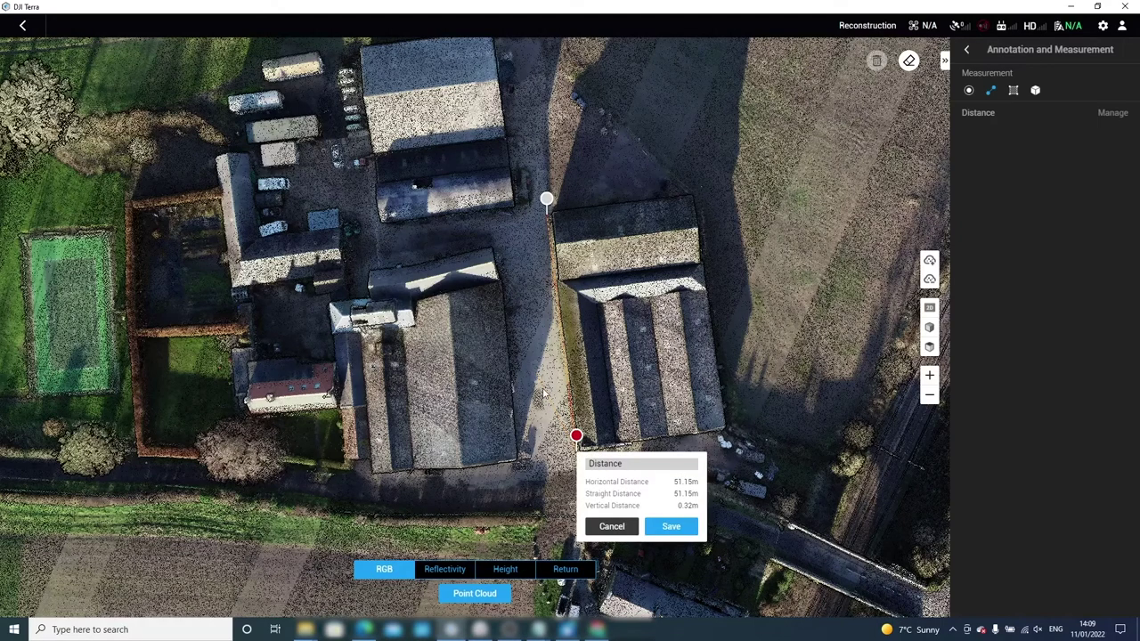
pyautogui.click(670, 527)
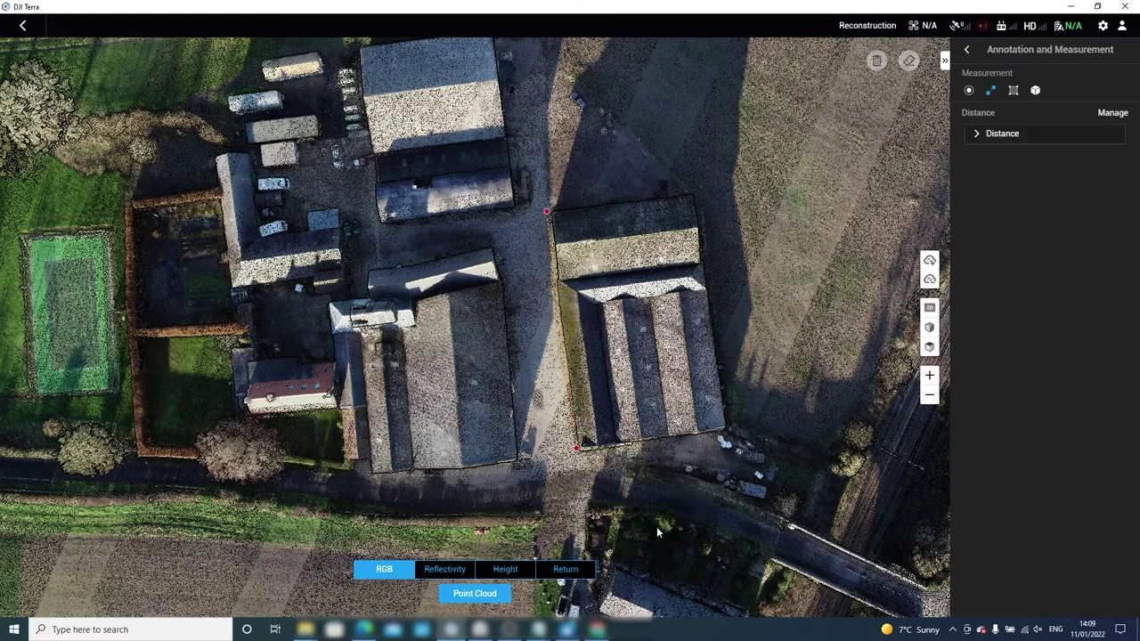
pyautogui.click(993, 92)
pyautogui.click(993, 91)
# Trace a closed outline round the building's corners and save it as Distance(1), 171.02 m
pyautogui.click(545, 212)
pyautogui.click(575, 447)
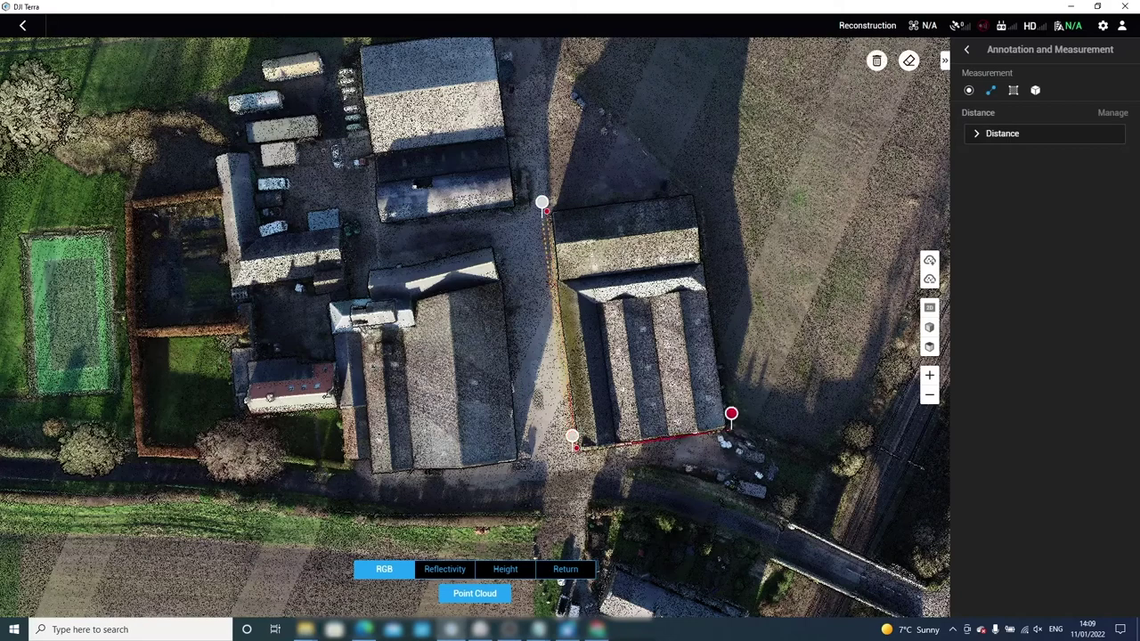
pyautogui.click(728, 429)
pyautogui.click(543, 214)
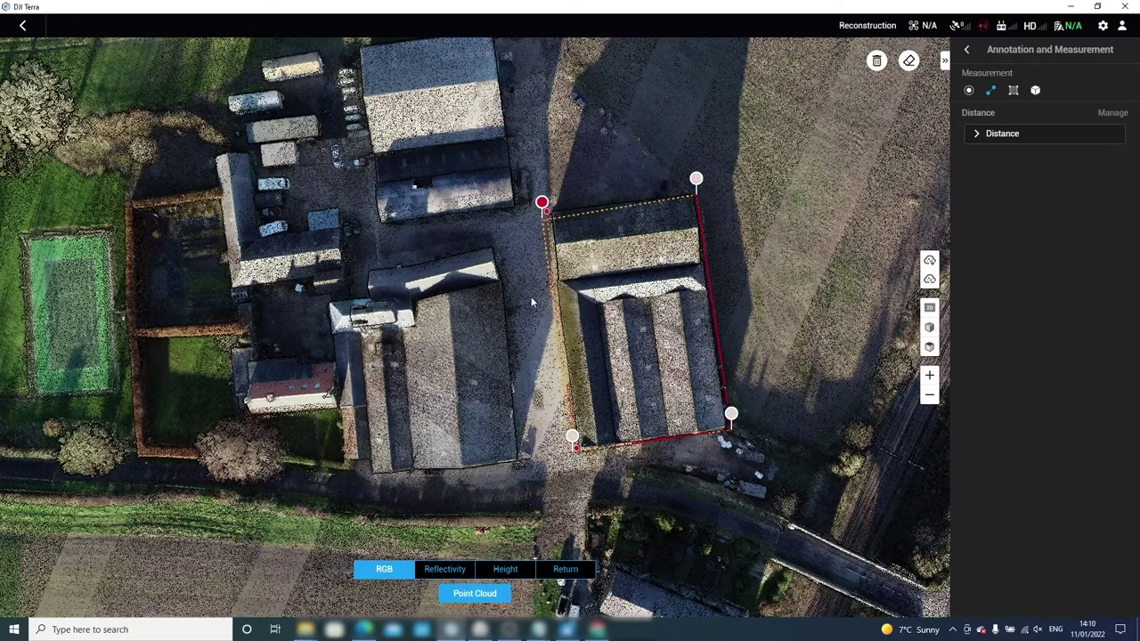
pyautogui.rightClick(540, 224)
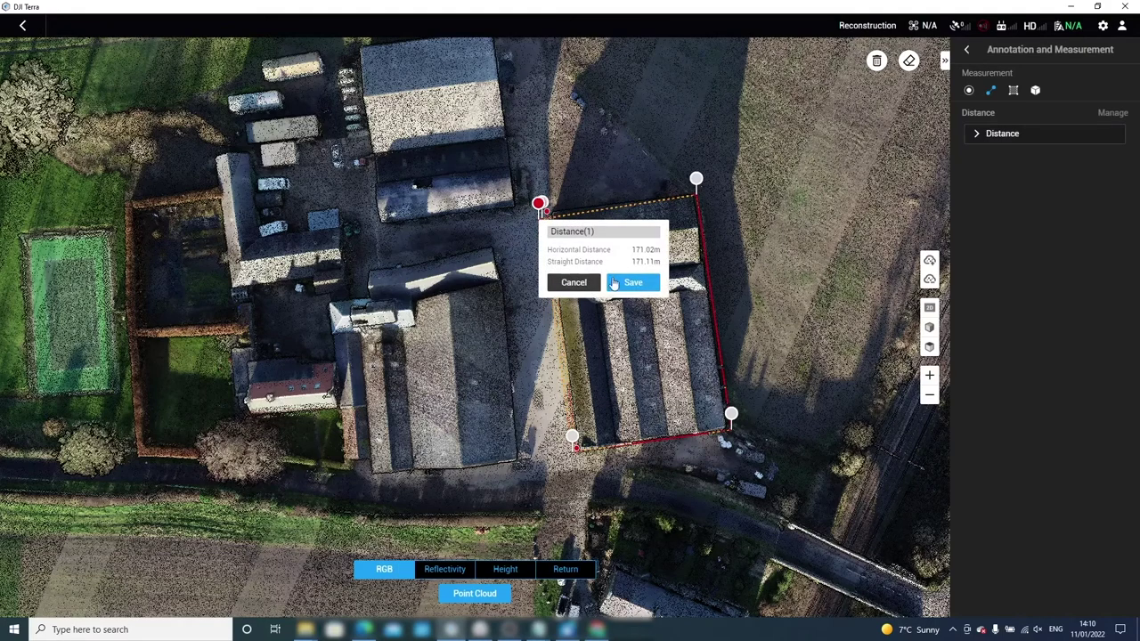
pyautogui.click(631, 284)
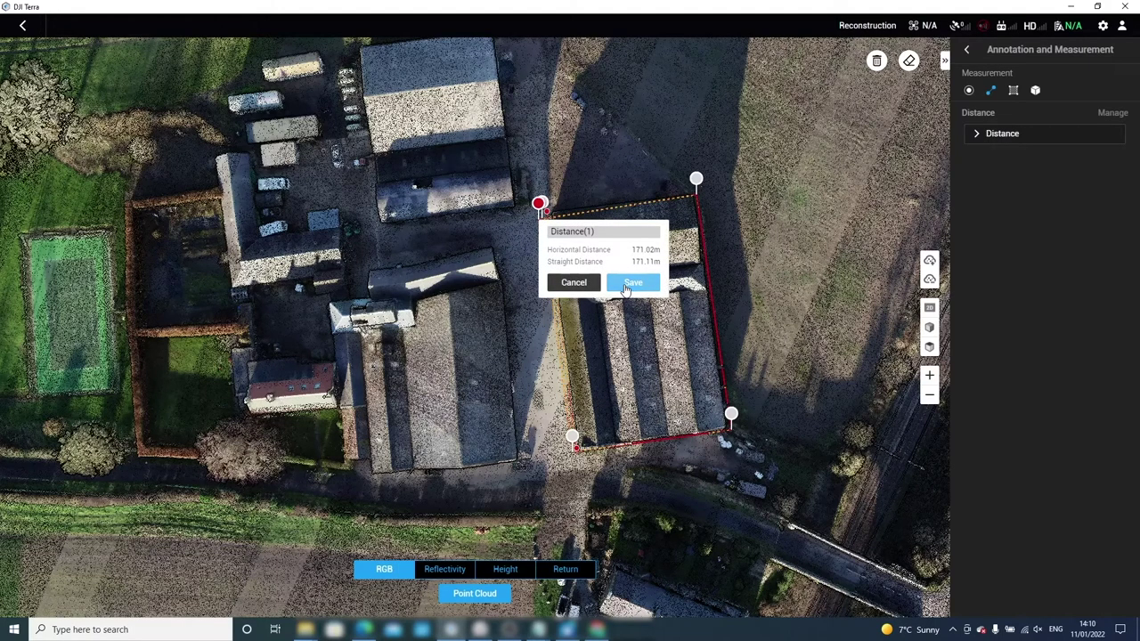
pyautogui.click(626, 285)
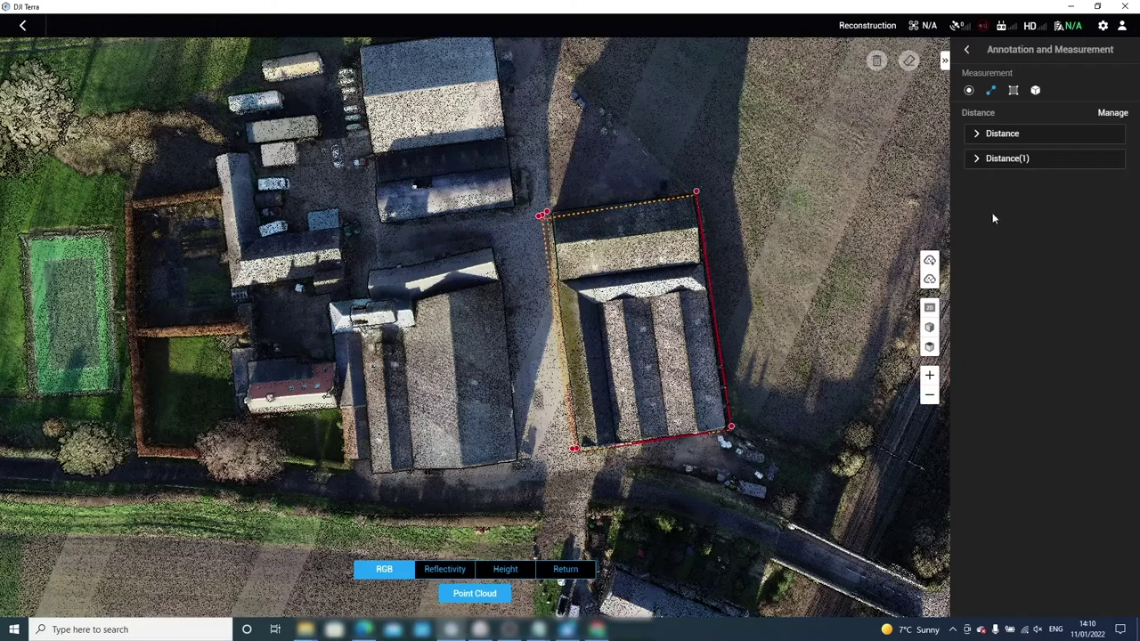
# Select all saved distance measurements in Manage and export them
pyautogui.click(1113, 113)
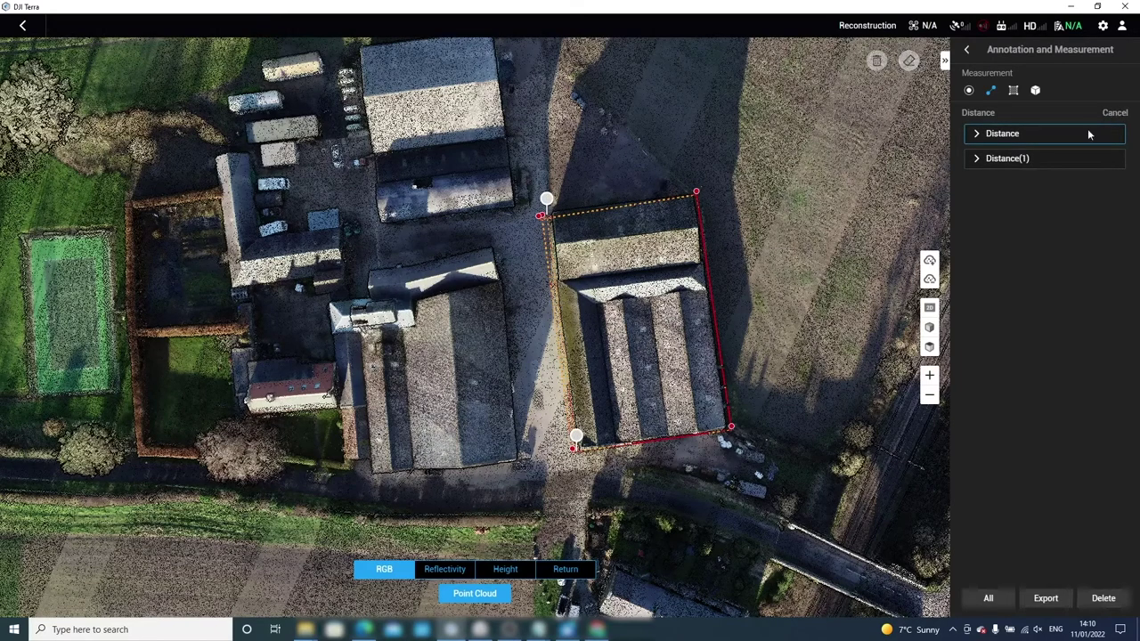
pyautogui.click(991, 599)
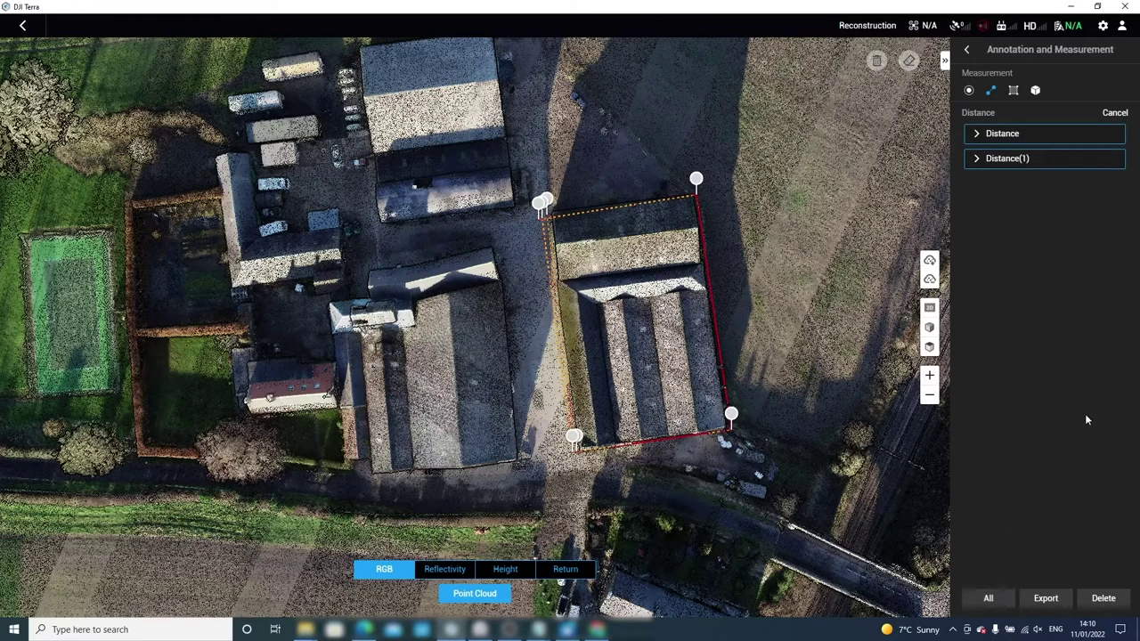
pyautogui.click(1048, 599)
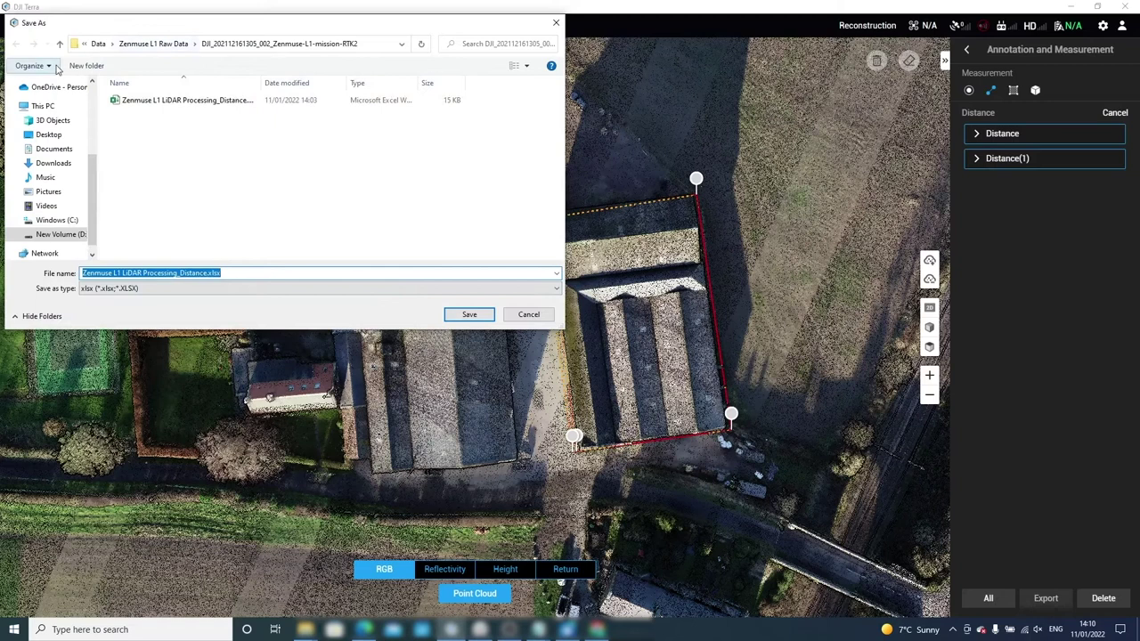
# In the project's folder 25 on D:, create and open a new Measurements folder
pyautogui.click(60, 215)
pyautogui.doubleClick(142, 175)
pyautogui.doubleClick(156, 99)
pyautogui.doubleClick(156, 100)
pyautogui.doubleClick(142, 114)
pyautogui.click(86, 65)
pyautogui.write('Measurem')
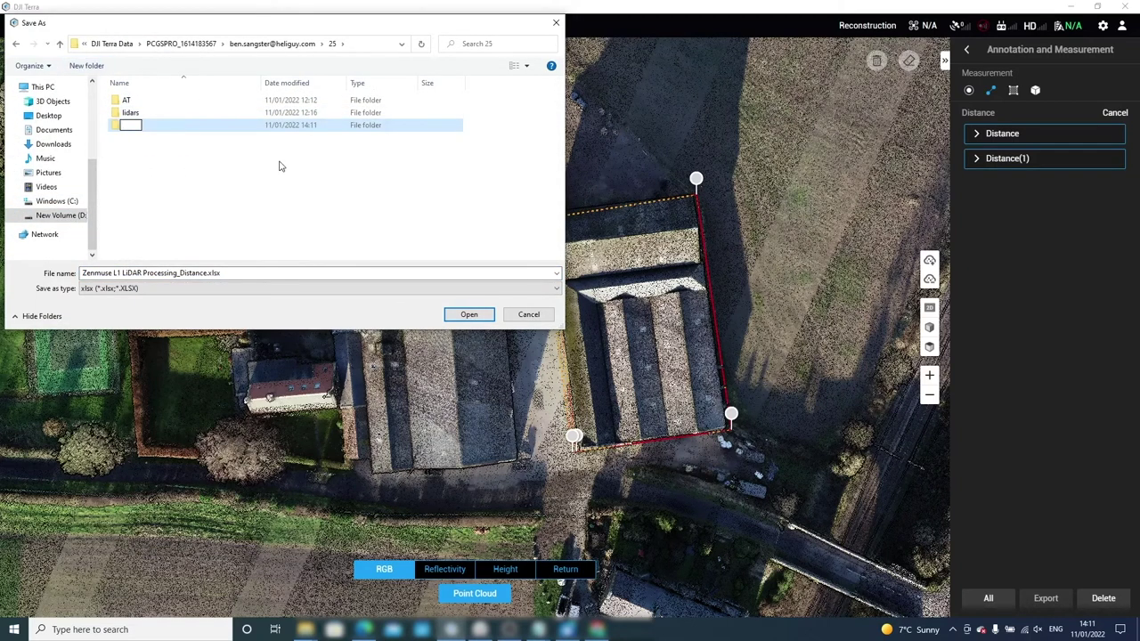
pyautogui.write('ents')
pyautogui.press('Return')
pyautogui.doubleClick(227, 130)
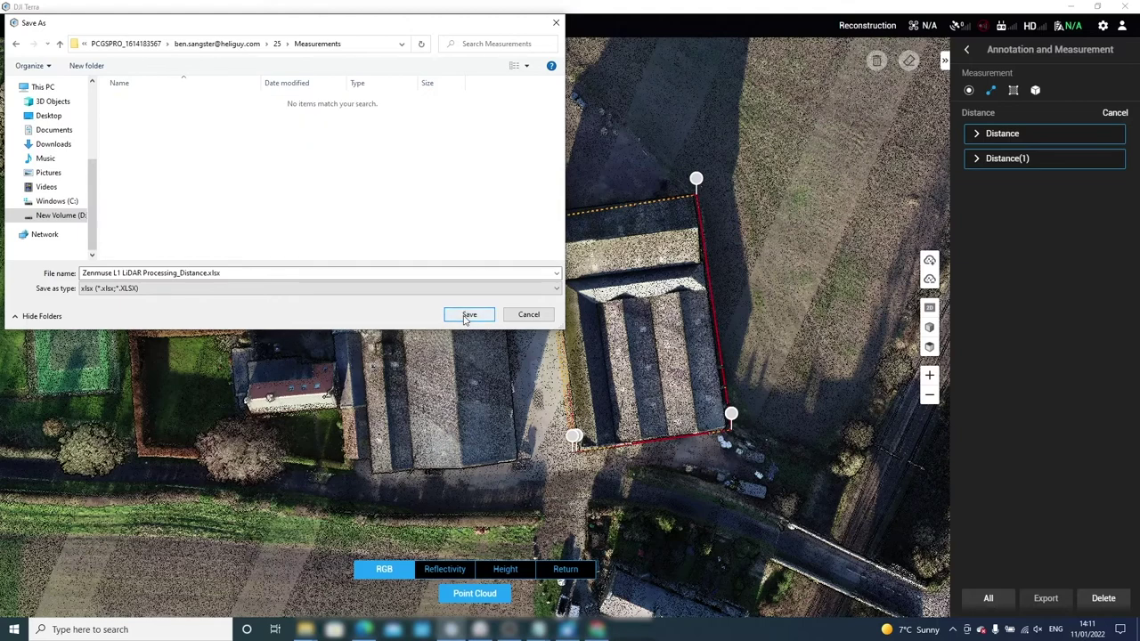
# Save Zenmuse L1 LiDAR Processing_Distance.xlsx into the Measurements folder
pyautogui.click(468, 314)
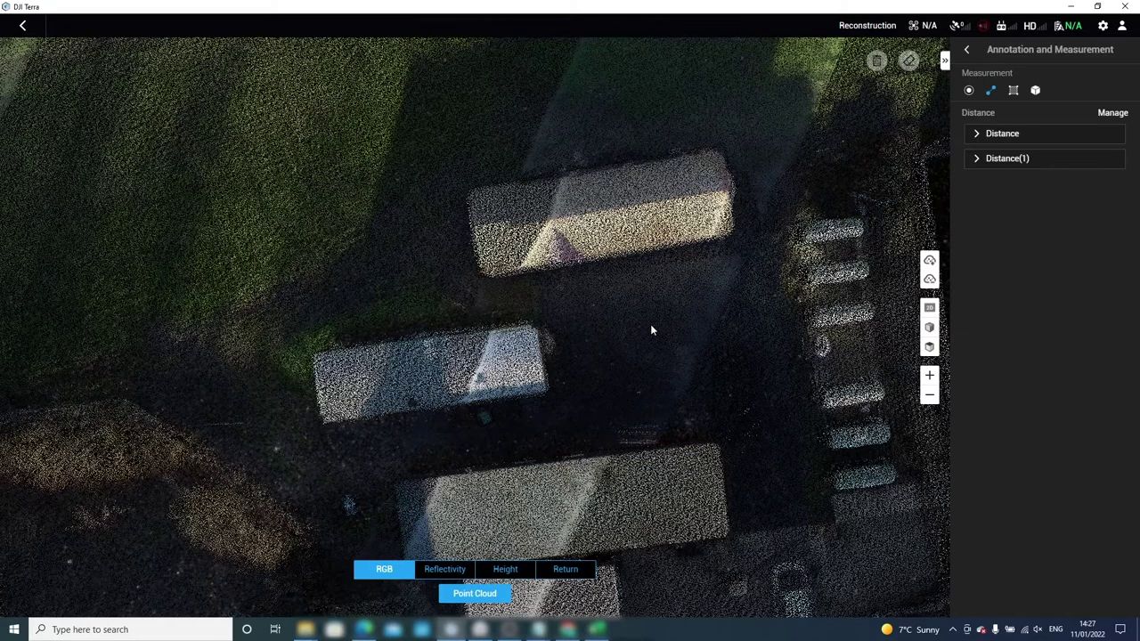
pyautogui.scroll(-3, 659, 321)
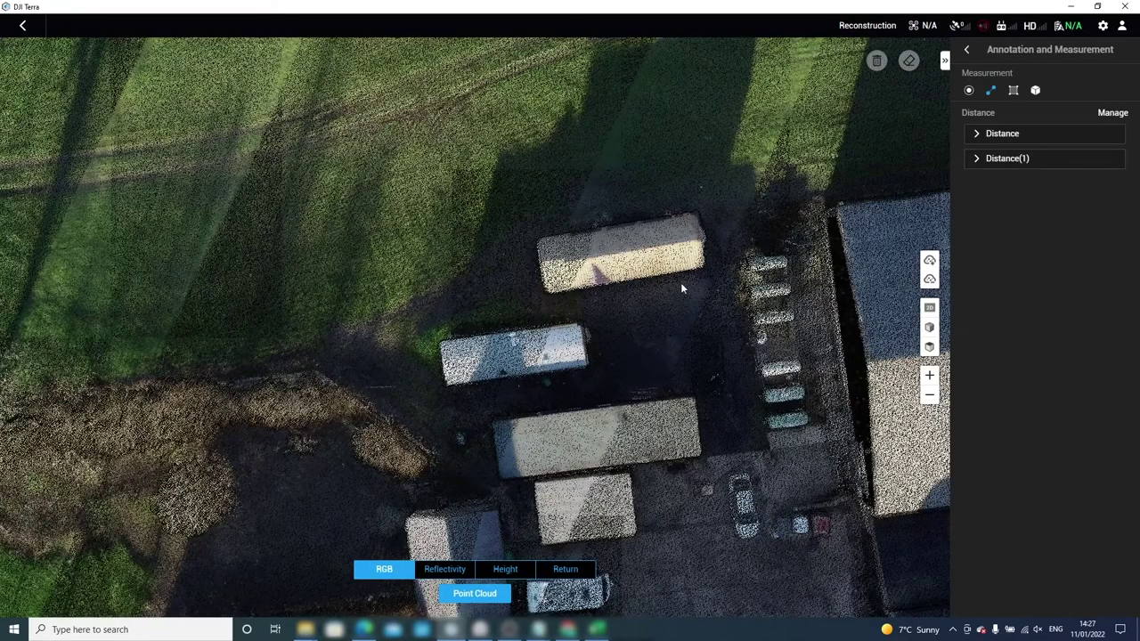
pyautogui.scroll(3, 659, 258)
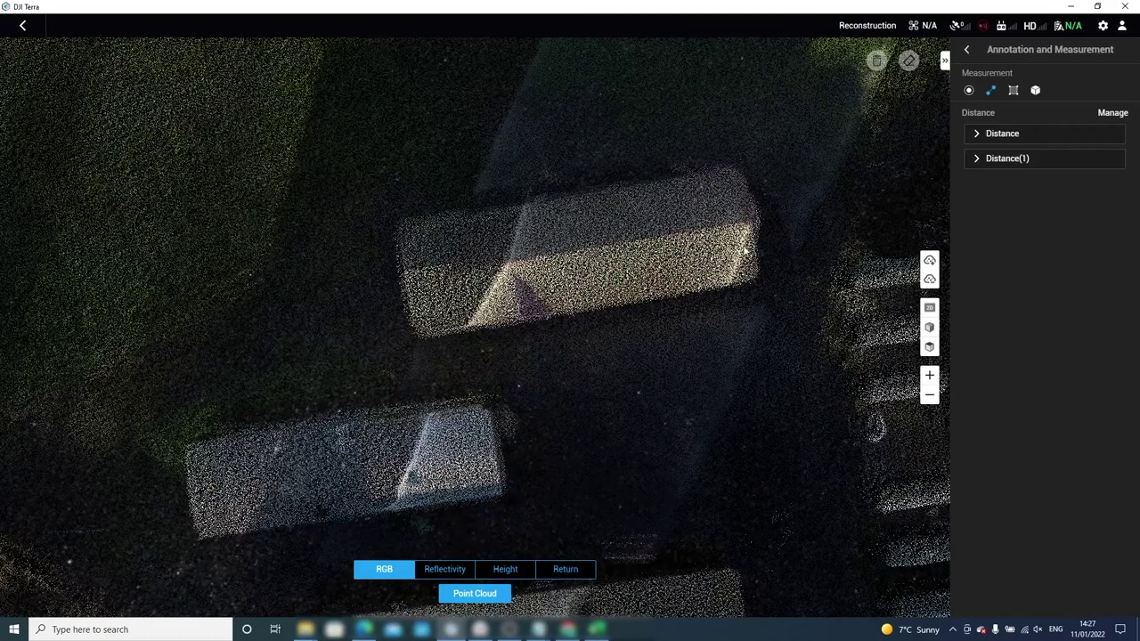
# Outline the upper building's roof and save its area: 53.1011 m² projected, 55.7994 m² fitted
pyautogui.click(1013, 91)
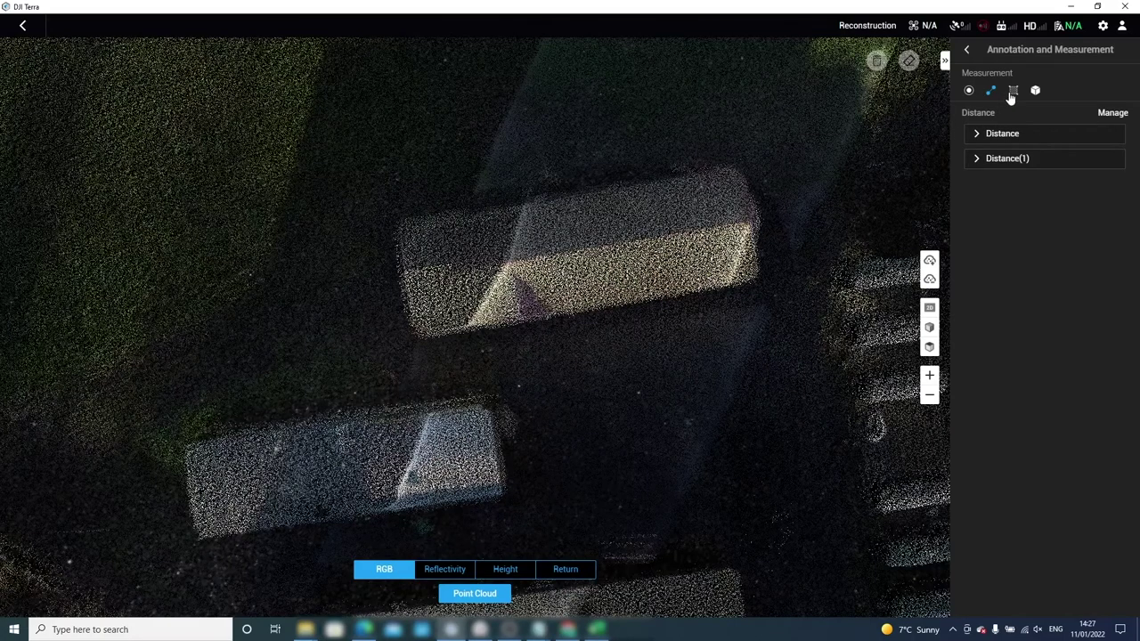
pyautogui.click(743, 163)
pyautogui.click(763, 276)
pyautogui.click(395, 218)
pyautogui.rightClick(465, 187)
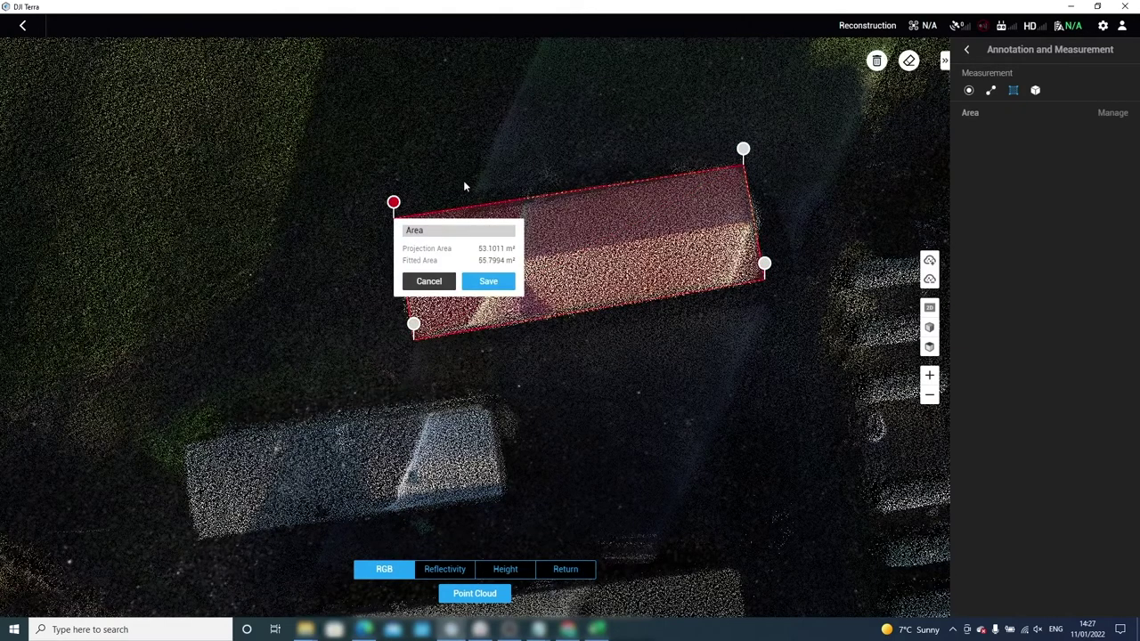
pyautogui.click(487, 282)
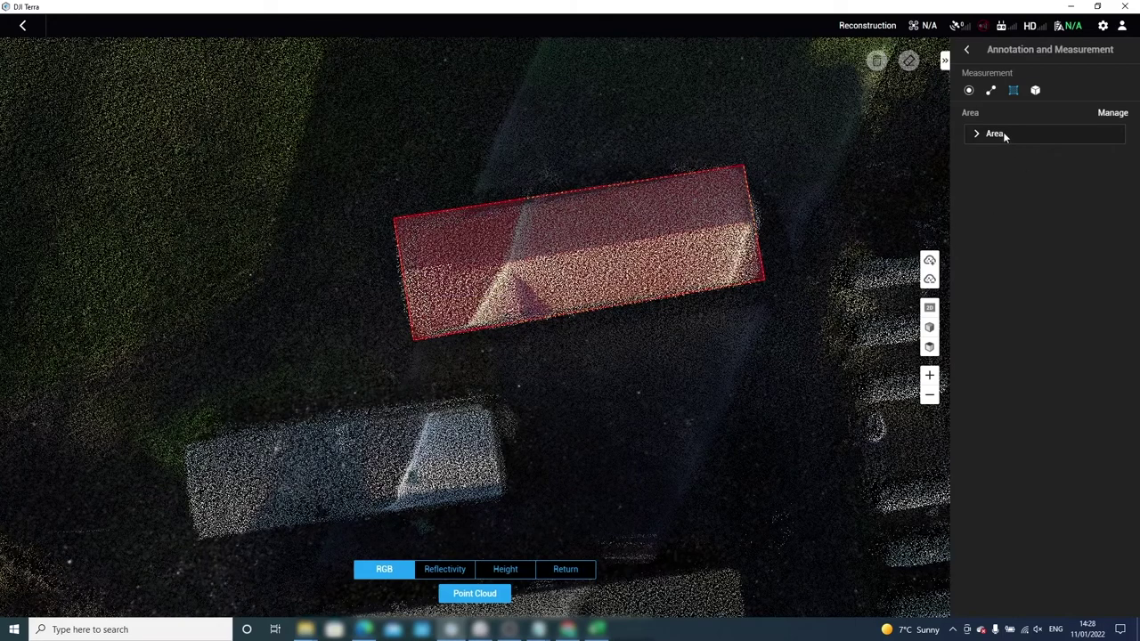
pyautogui.click(980, 135)
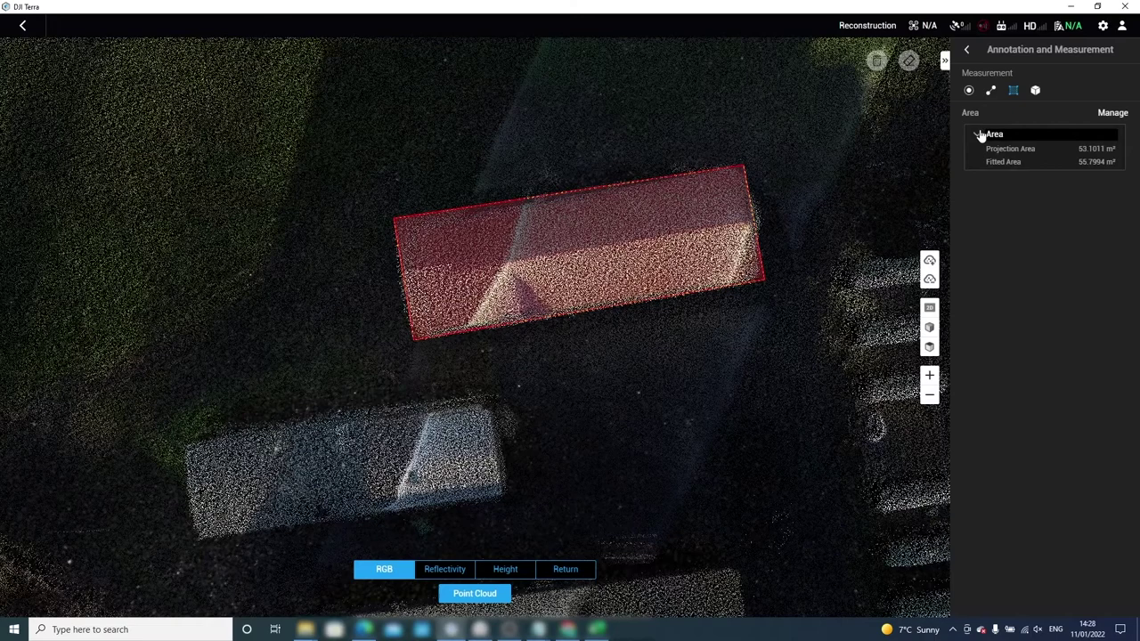
# In Manage, collapse the Area entry and select it for export or deletion
pyautogui.click(1112, 114)
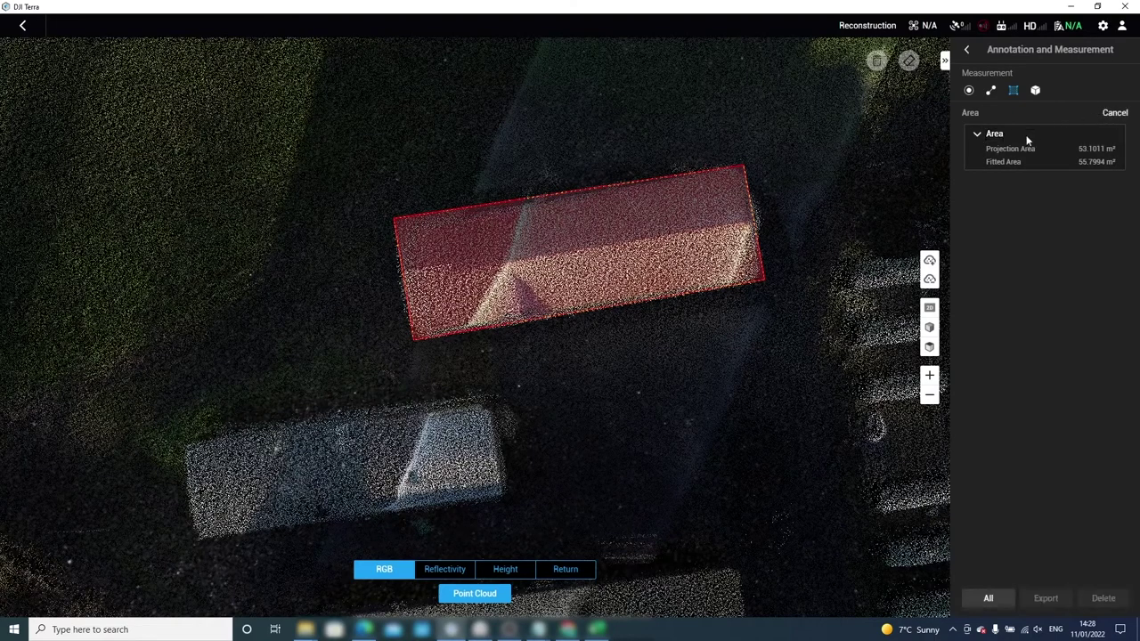
pyautogui.click(976, 136)
pyautogui.click(994, 134)
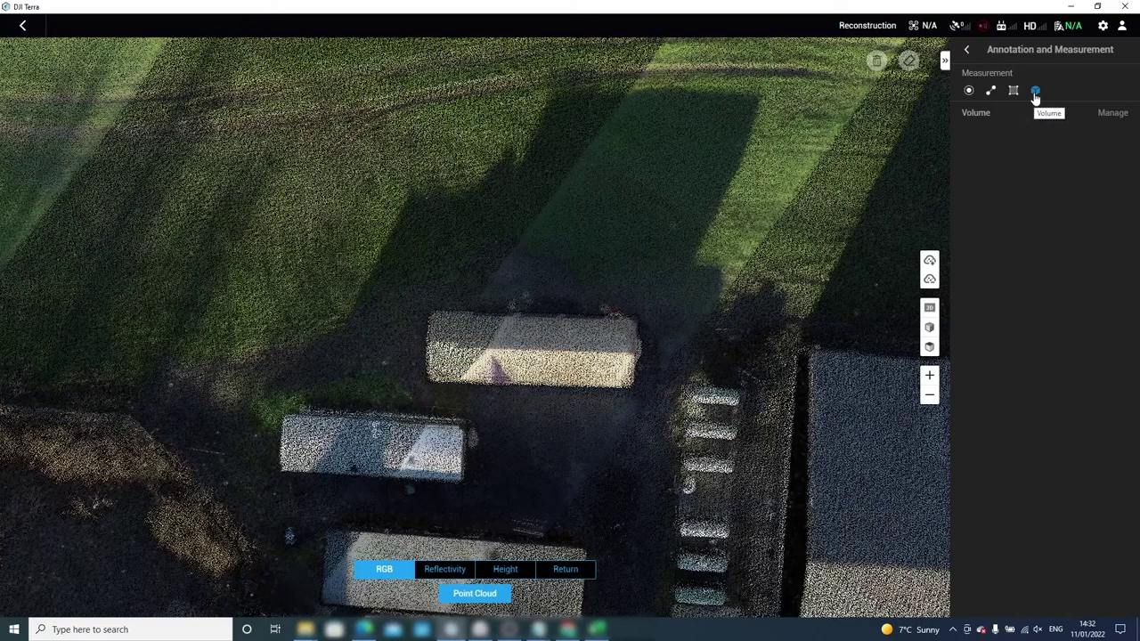
# Draw a four-corner volume outline around the smaller building to show cut and fill
pyautogui.click(640, 315)
pyautogui.click(638, 390)
pyautogui.click(422, 382)
pyautogui.click(426, 307)
pyautogui.rightClick(505, 292)
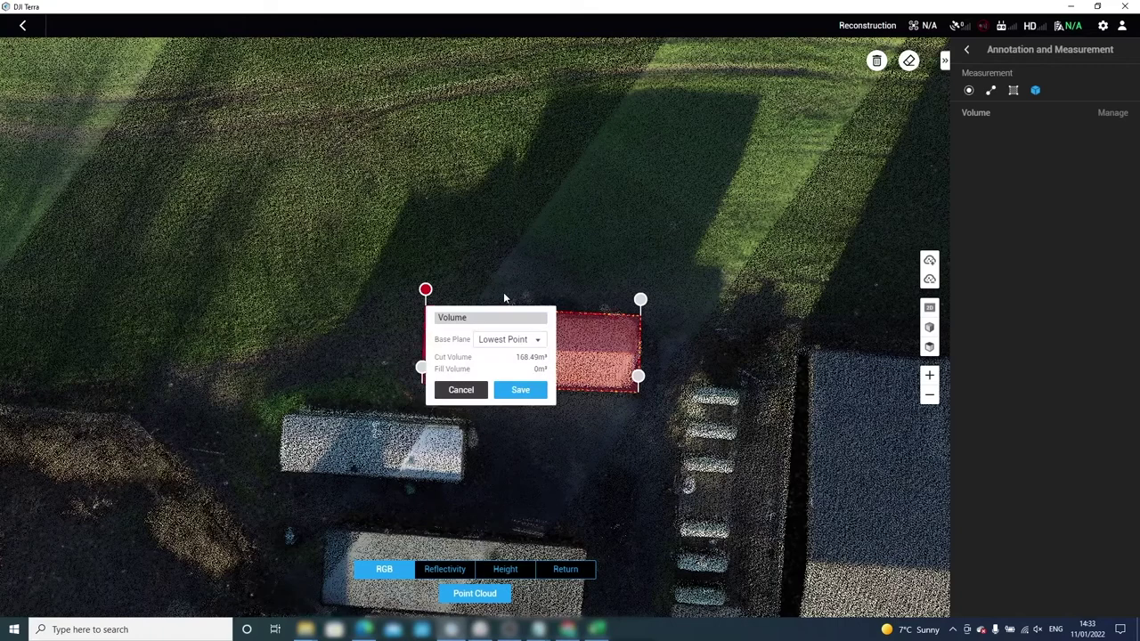
# Try the Mean Plane base plane, then return to Lowest Point for a 168.49 m³ cut volume
pyautogui.click(536, 344)
pyautogui.click(531, 358)
pyautogui.click(534, 344)
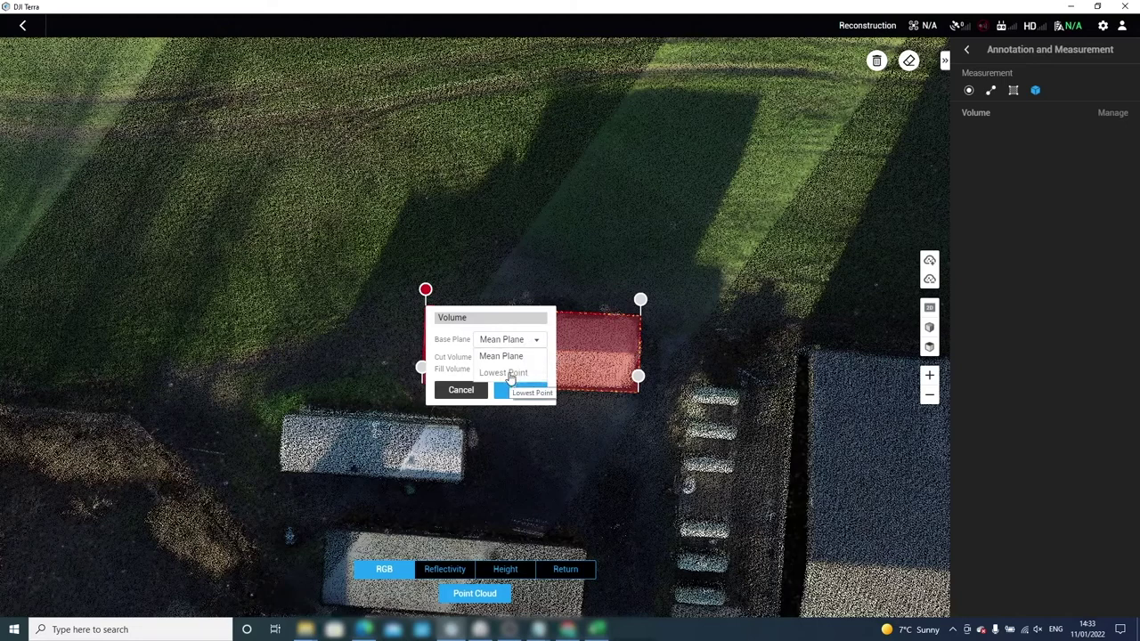
pyautogui.click(508, 373)
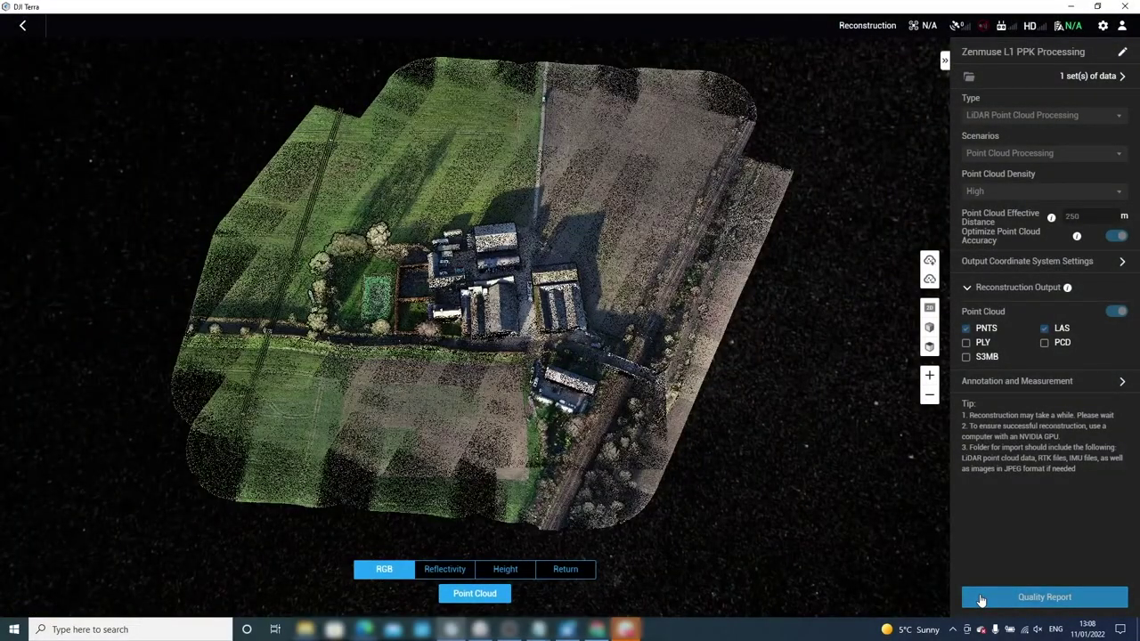
# Export the Zenmuse L1 PPK Processing quality report and view it in Chrome
pyautogui.click(981, 599)
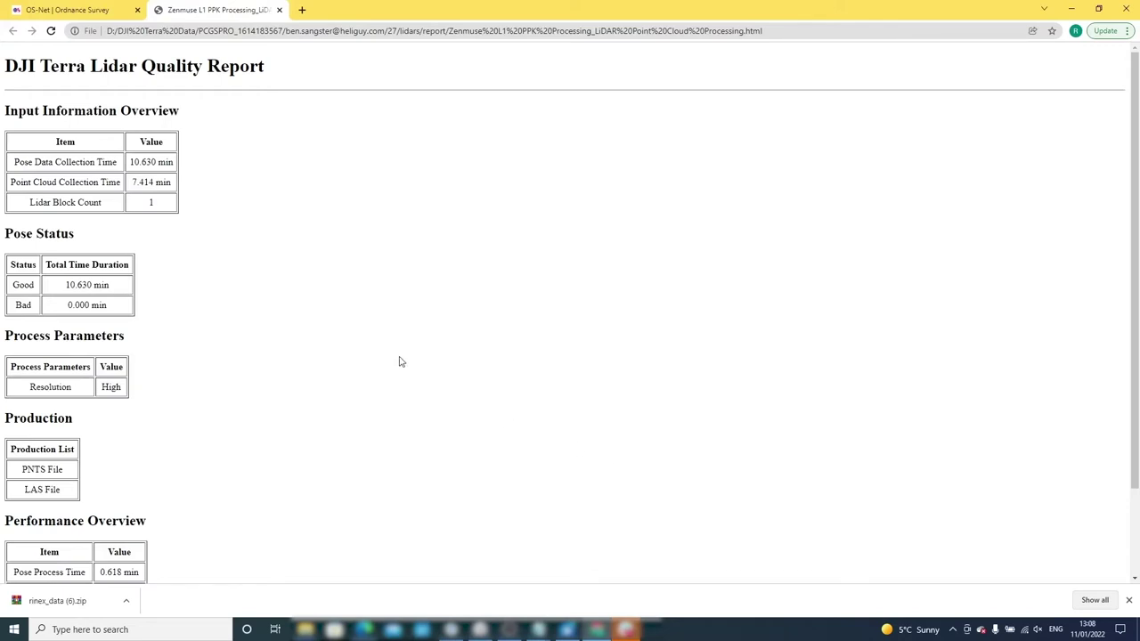
pyautogui.scroll(-3, 400, 361)
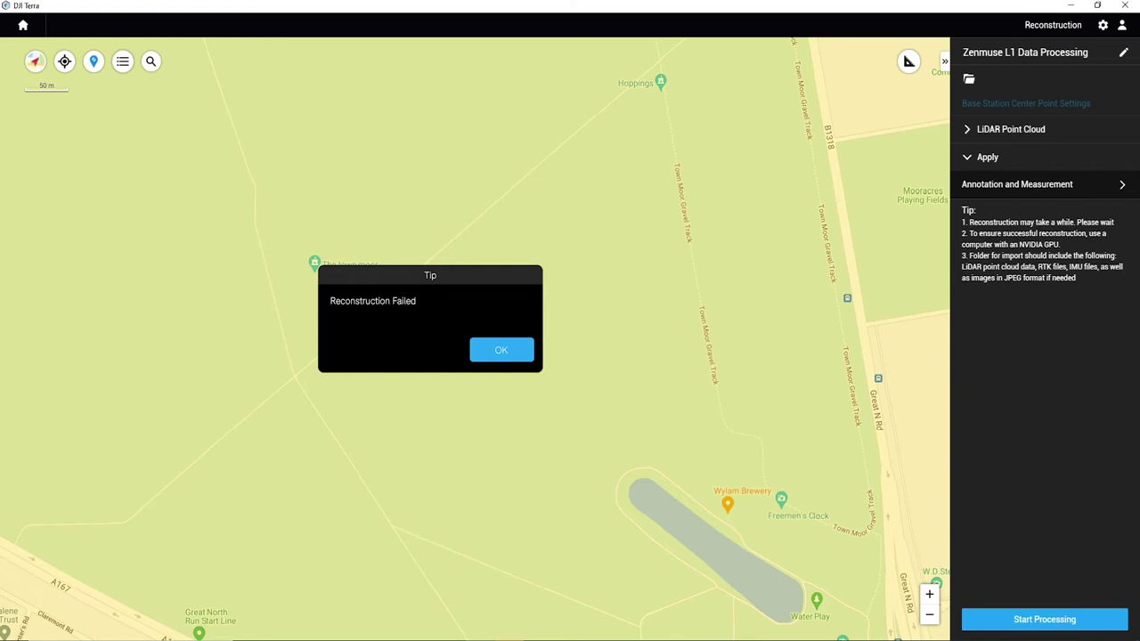
# Close the Reconstruction Failed tip with OK
pyautogui.press('Return')
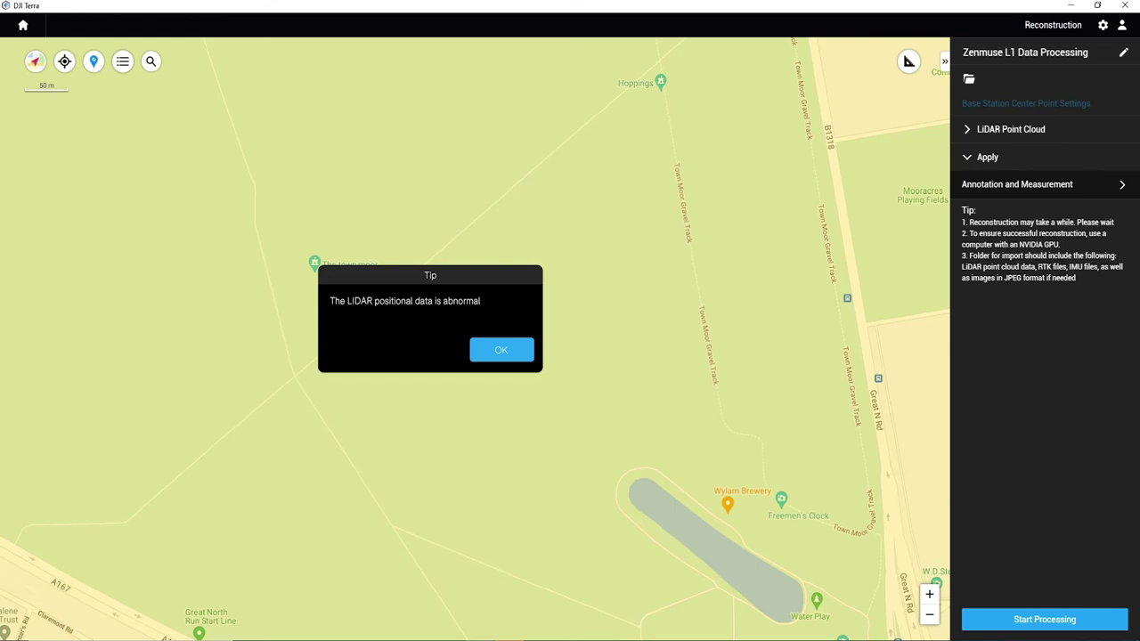
# Close the 'LIDAR positional data is abnormal' tip
pyautogui.press('Return')
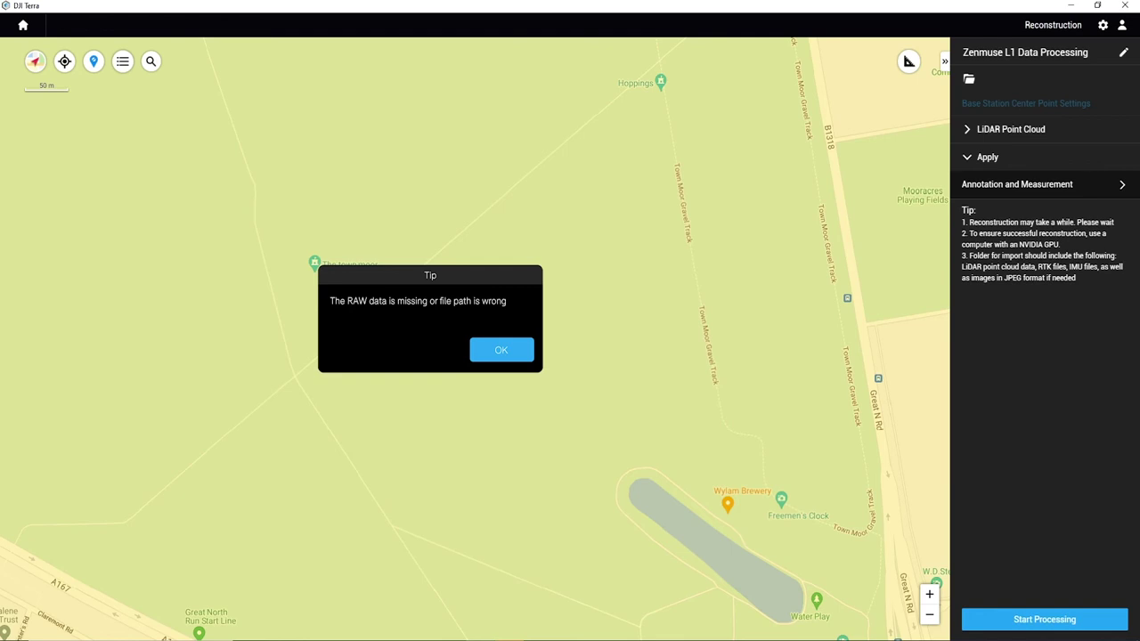
# Close the 'RAW data is missing or file path is wrong' tip
pyautogui.press('Return')
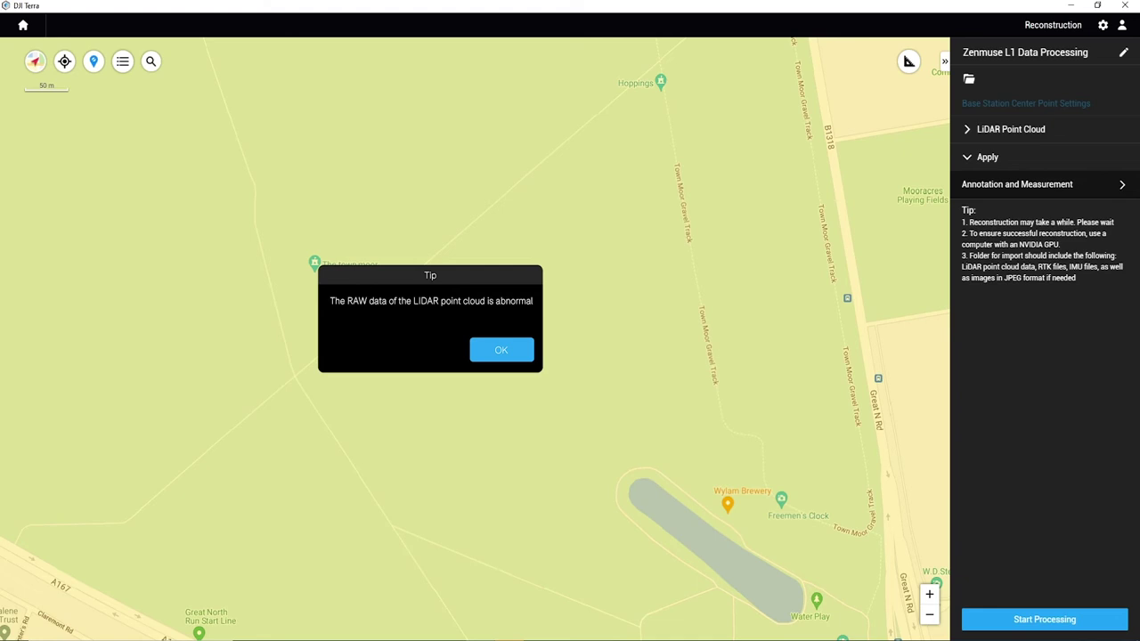
# Dismiss the 'RAW data of the LIDAR point cloud is abnormal' tip
pyautogui.press('Return')
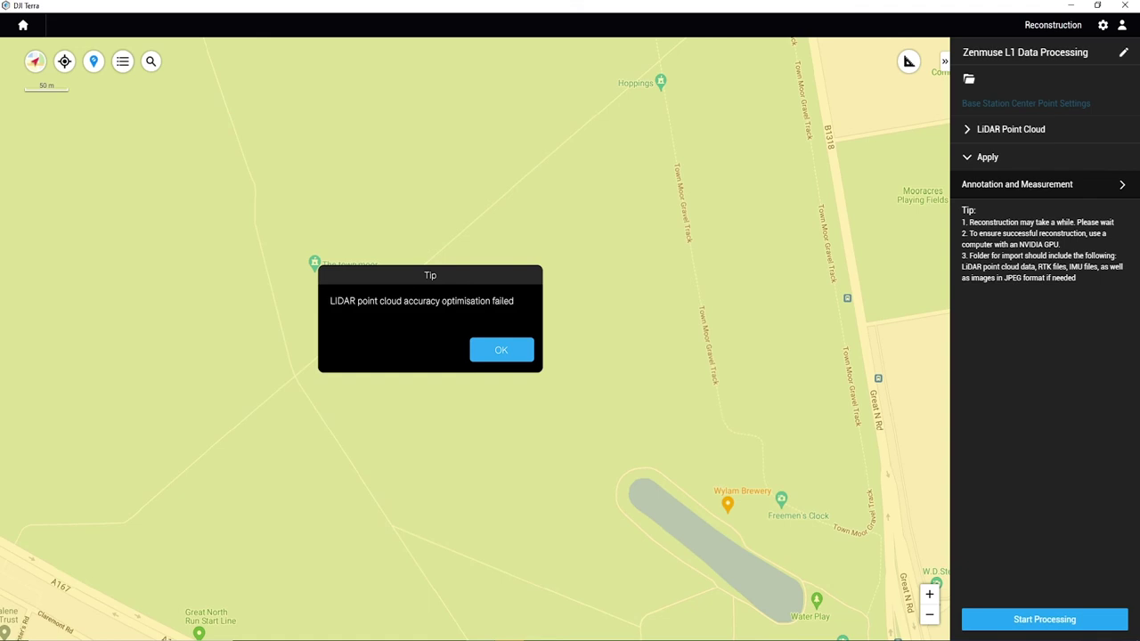
# Close the accuracy optimisation failed and positional calculation failed error tips
pyautogui.press('Return')
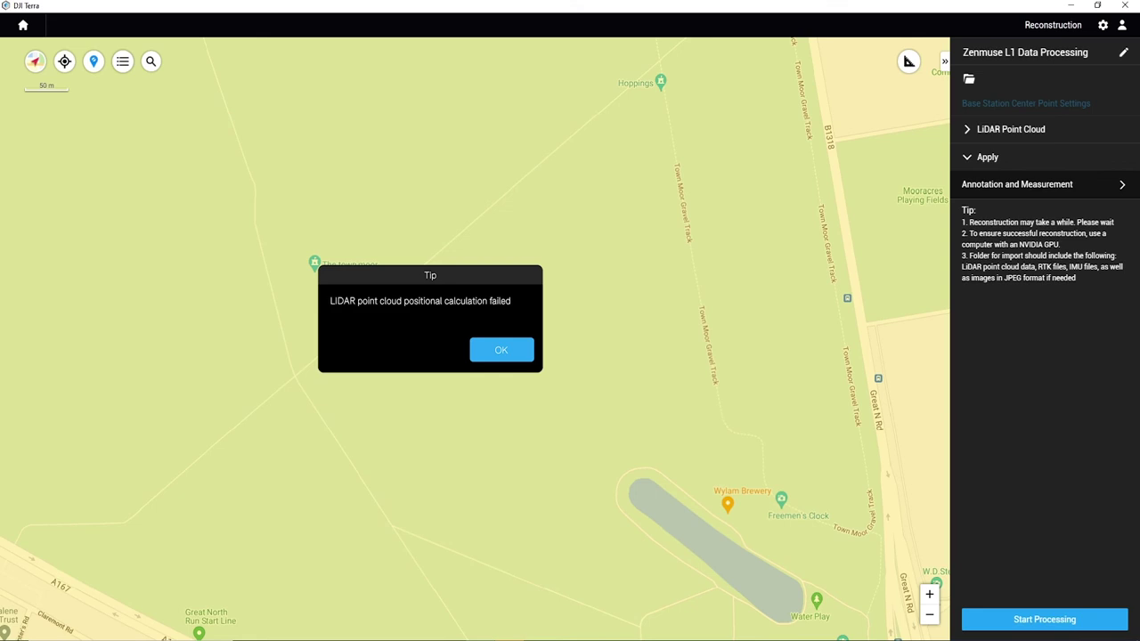
pyautogui.press('Return')
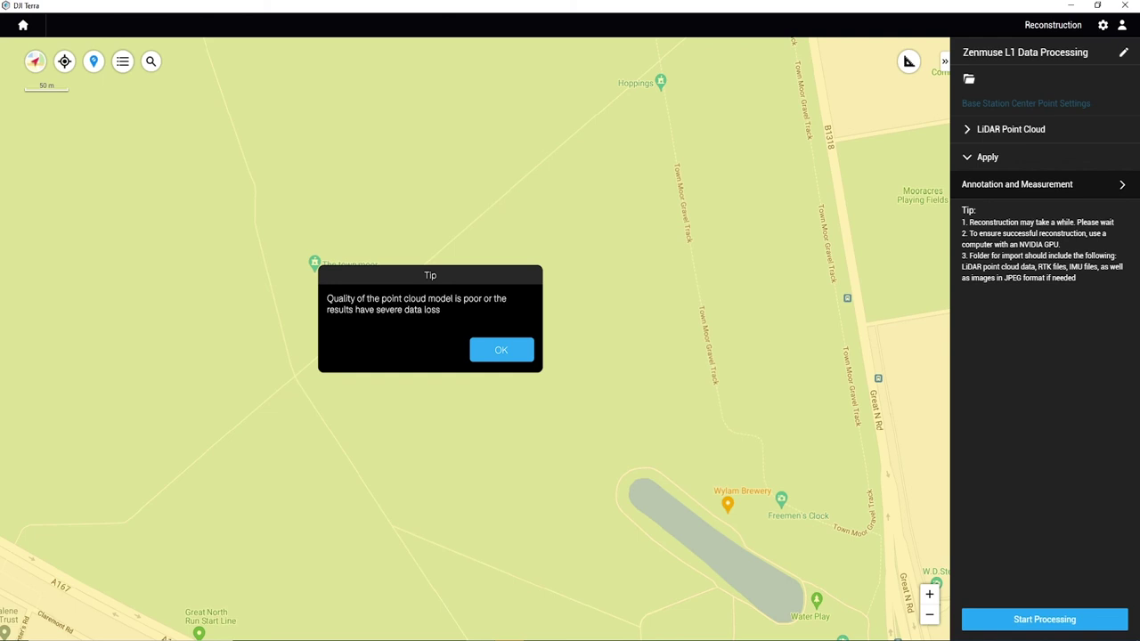
pyautogui.press('Return')
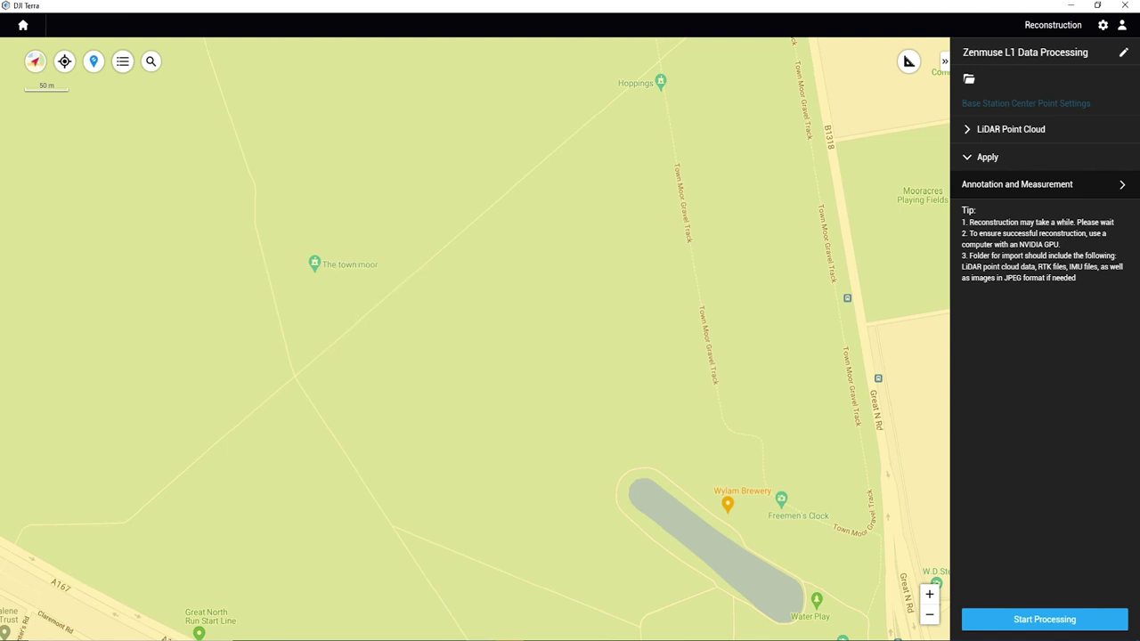